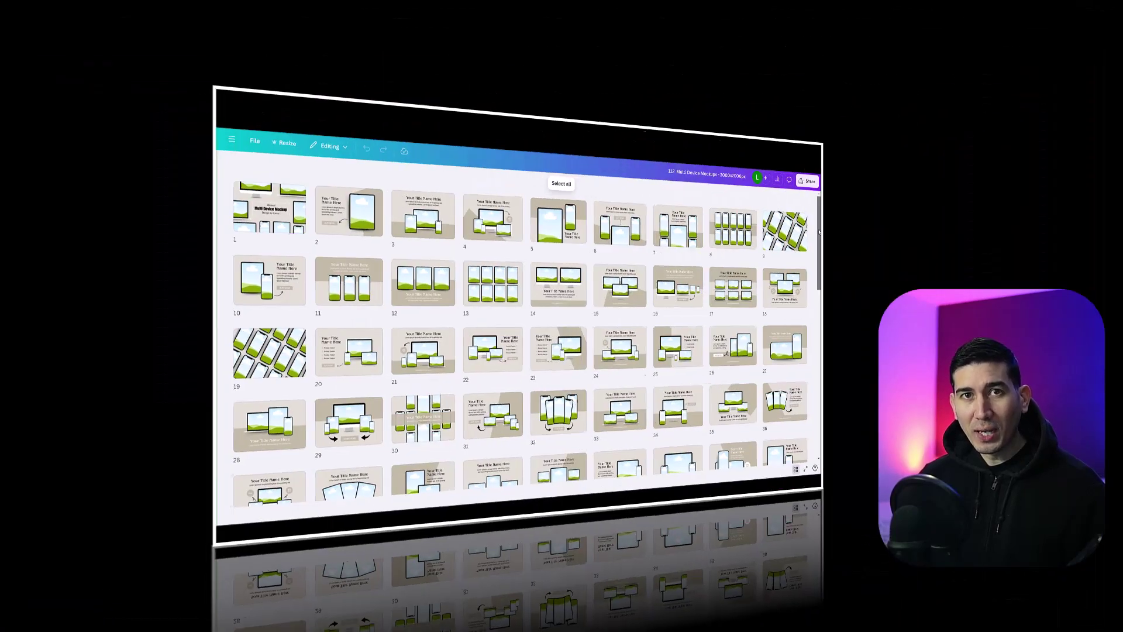
Step: Scroll down the page and slide the shadow underneath the laptop
{"action": "scroll", "coordinate": [556, 333], "scroll_direction": "down", "scroll_amount": 7}
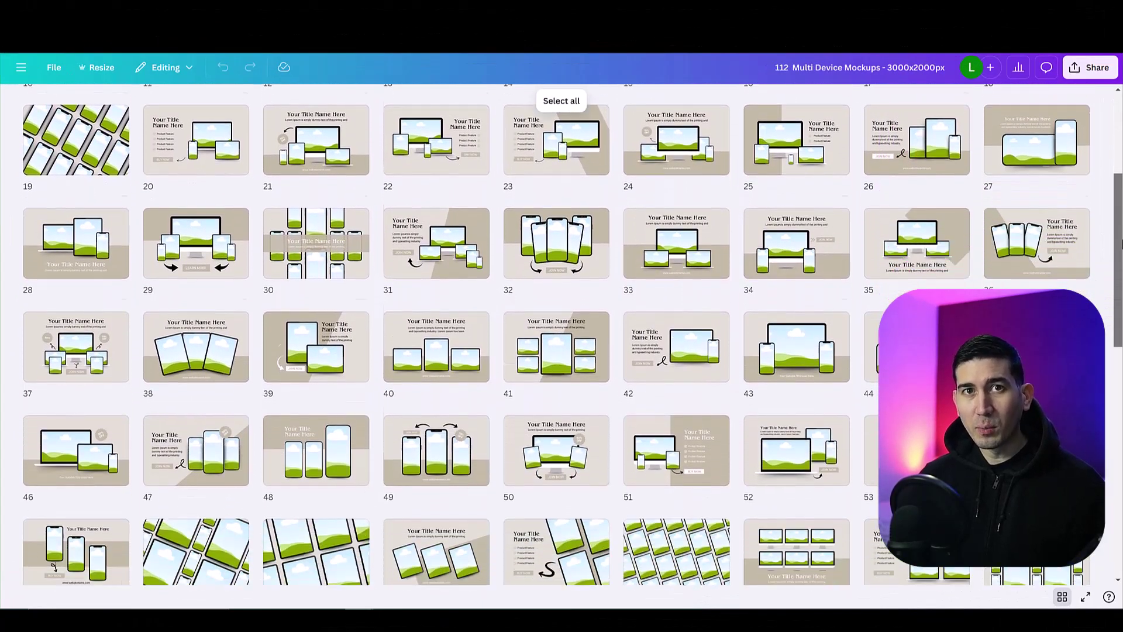
{"action": "scroll", "coordinate": [556, 333], "scroll_direction": "down", "scroll_amount": 10}
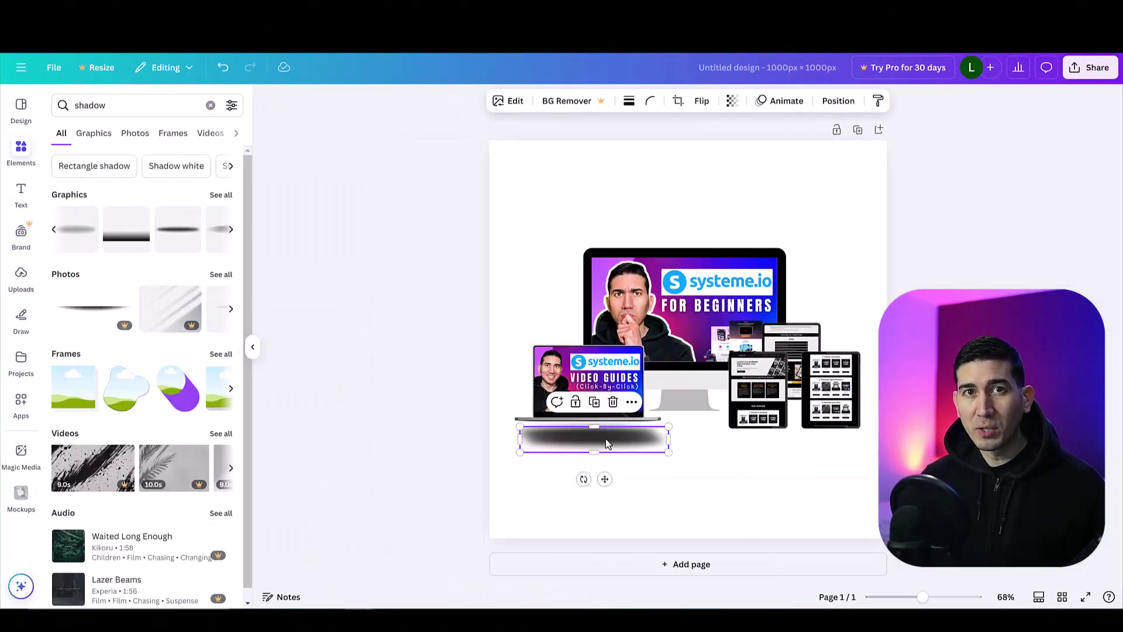
{"action": "left_click_drag", "start_coordinate": [605, 437], "coordinate": [681, 418]}
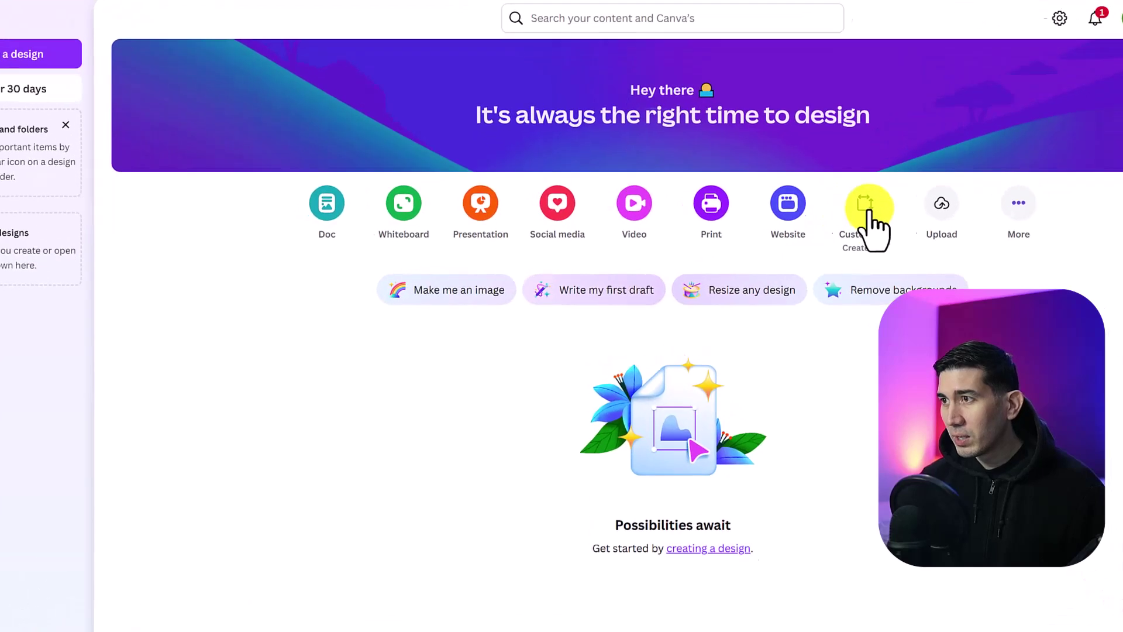
Step: Start a custom-dimension design of 1000 × 1000 px
{"action": "left_click", "coordinate": [802, 219]}
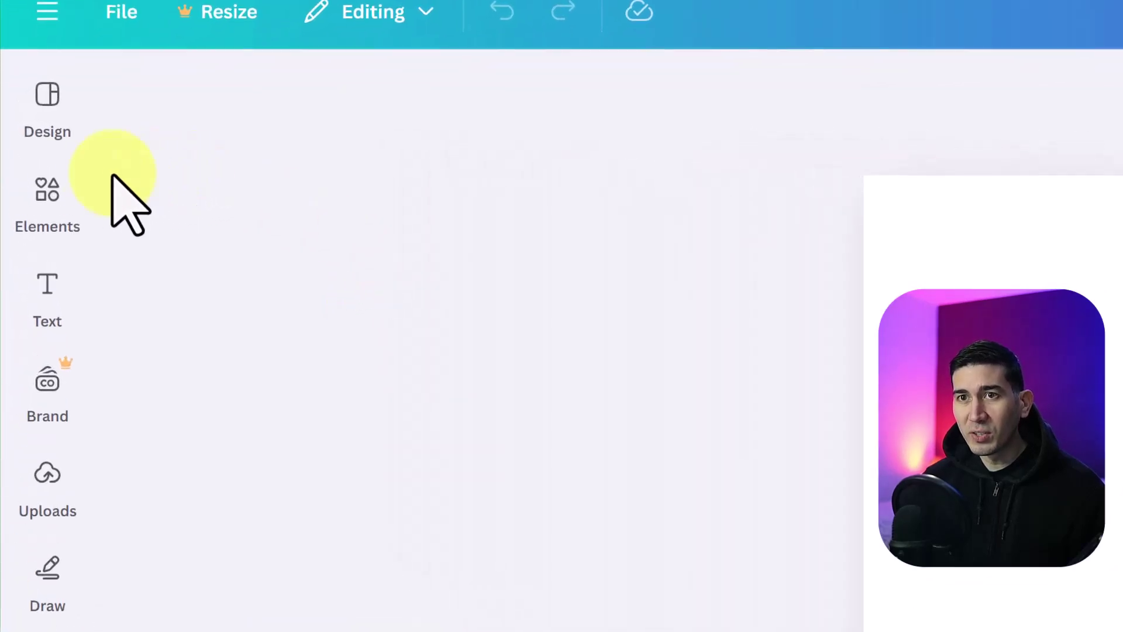
Step: Browse all frames in Elements and search for 'Frame devices'
{"action": "left_click", "coordinate": [22, 152]}
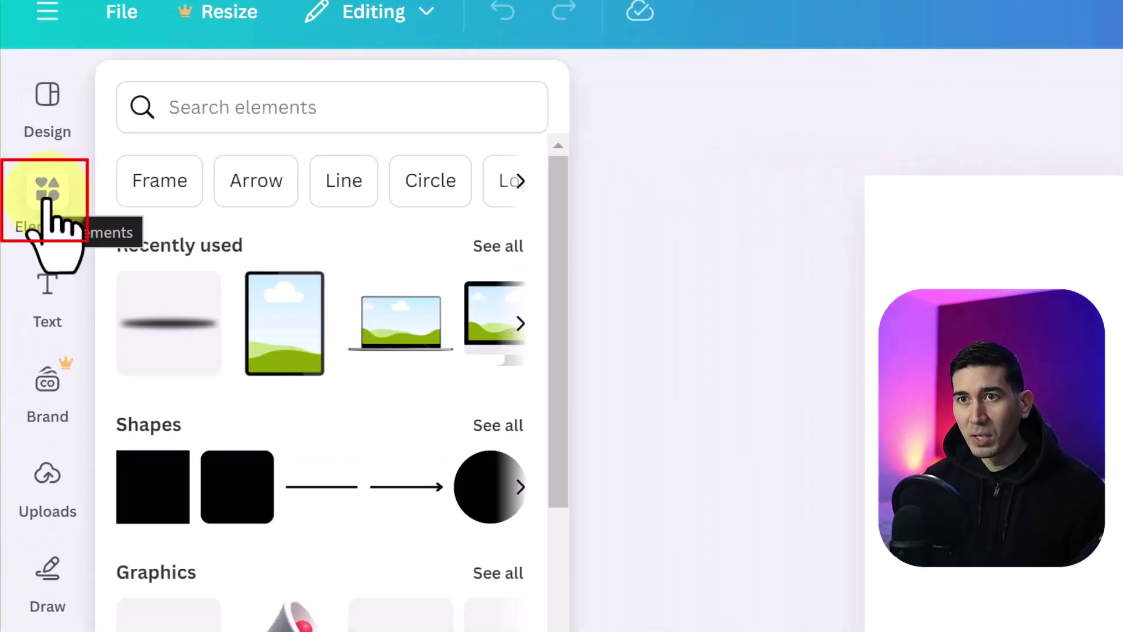
{"action": "left_click", "coordinate": [162, 182]}
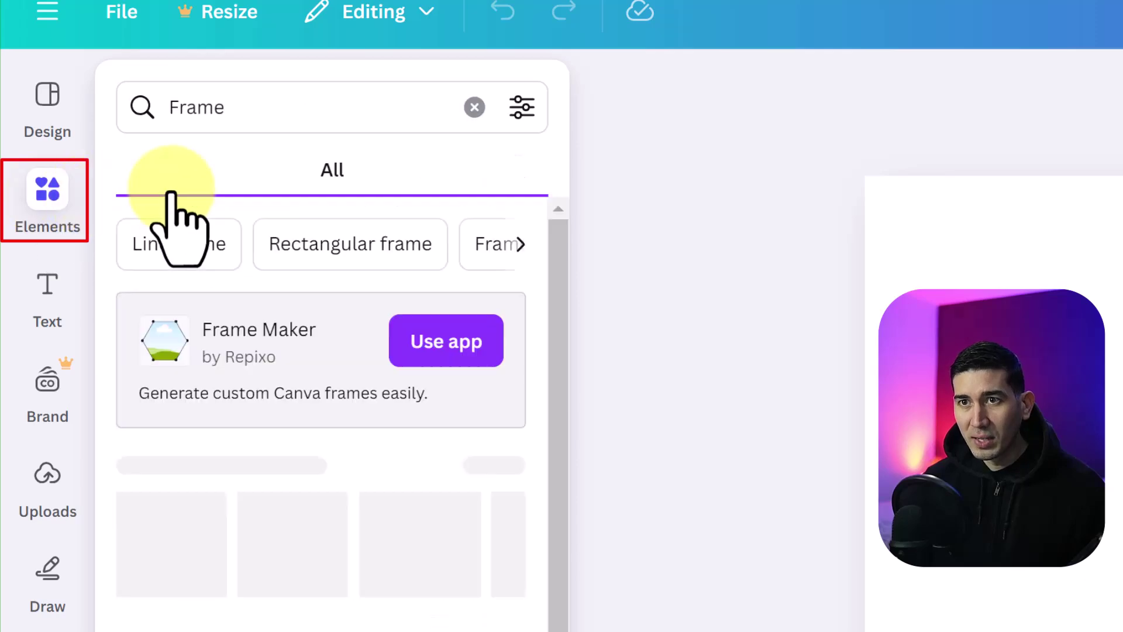
{"action": "left_click", "coordinate": [498, 467]}
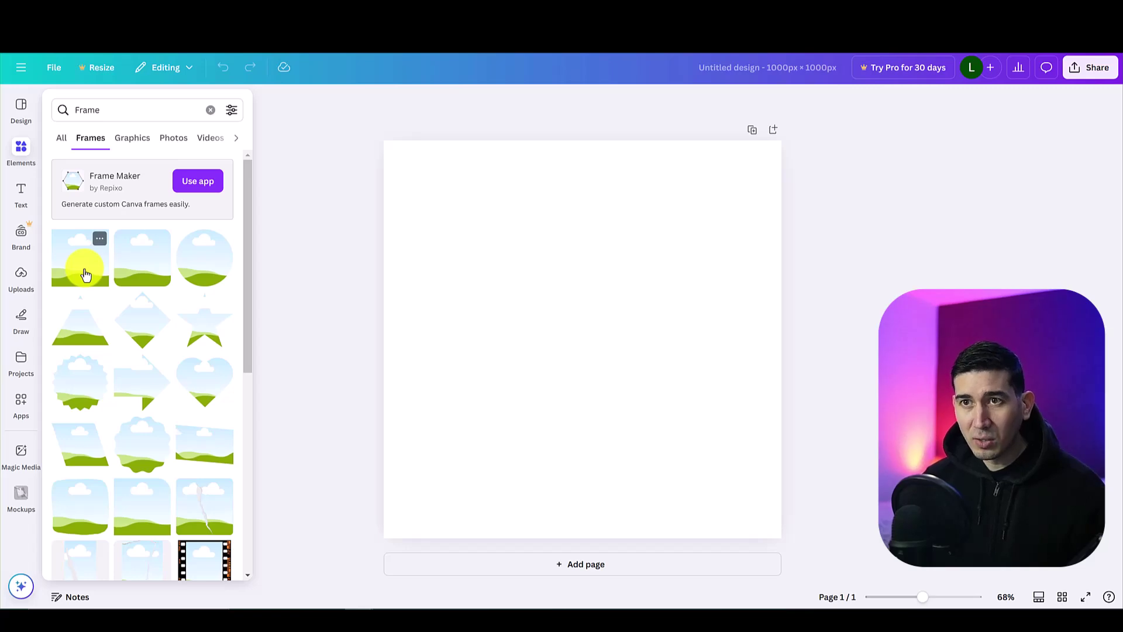
{"action": "left_click", "coordinate": [115, 109]}
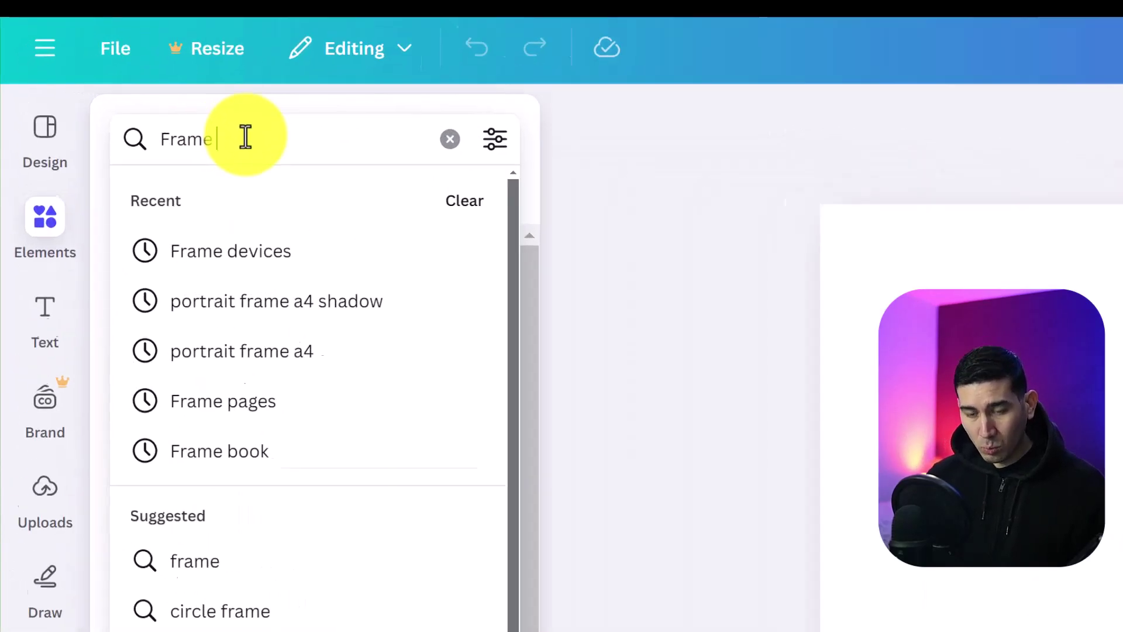
{"action": "type", "text": "devices"}
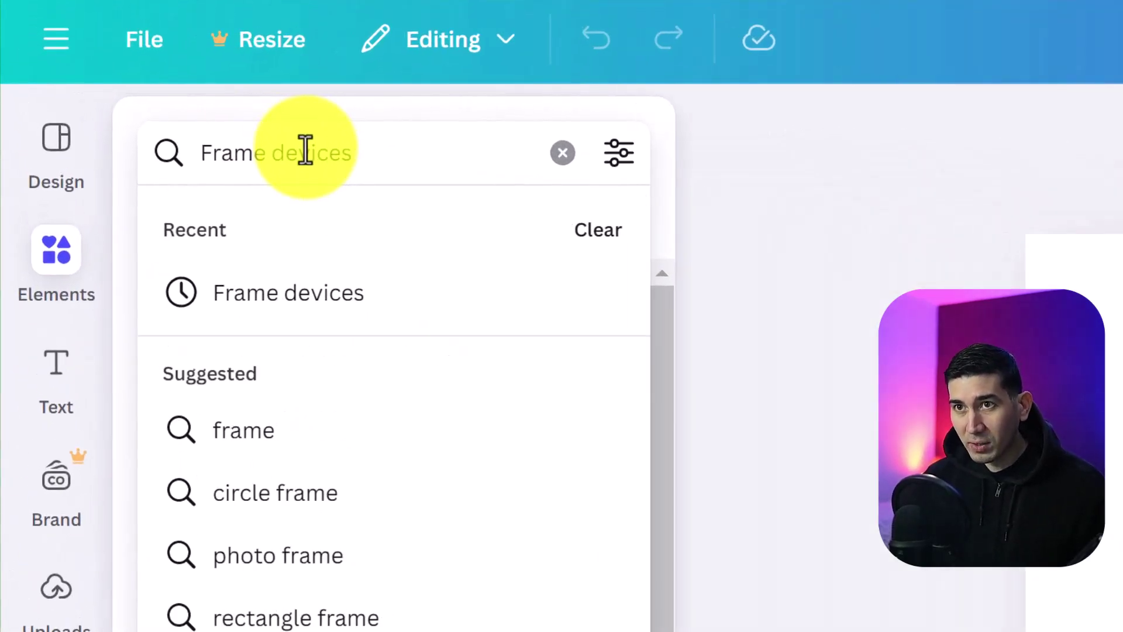
{"action": "key", "text": "Return"}
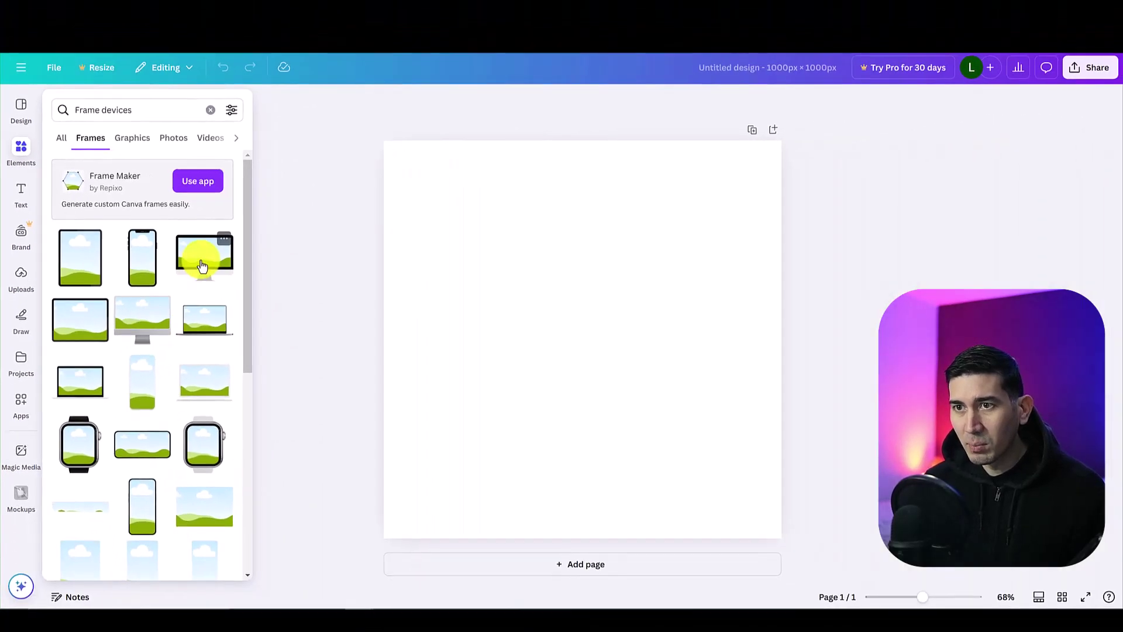
Step: Center the monitor frame, then add a laptop frame shrunk to 368×192 over its lower left
{"action": "left_click_drag", "start_coordinate": [246, 279], "coordinate": [617, 314]}
{"action": "left_click_drag", "start_coordinate": [507, 287], "coordinate": [503, 279]}
{"action": "left_click", "coordinate": [21, 163]}
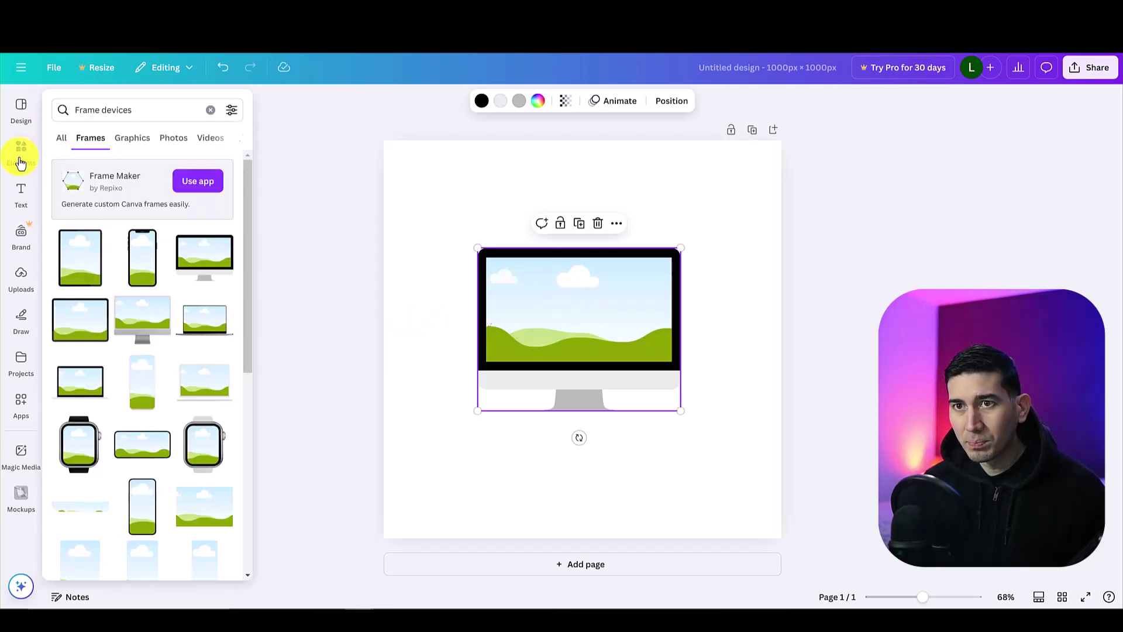
{"action": "left_click_drag", "start_coordinate": [209, 333], "coordinate": [417, 364]}
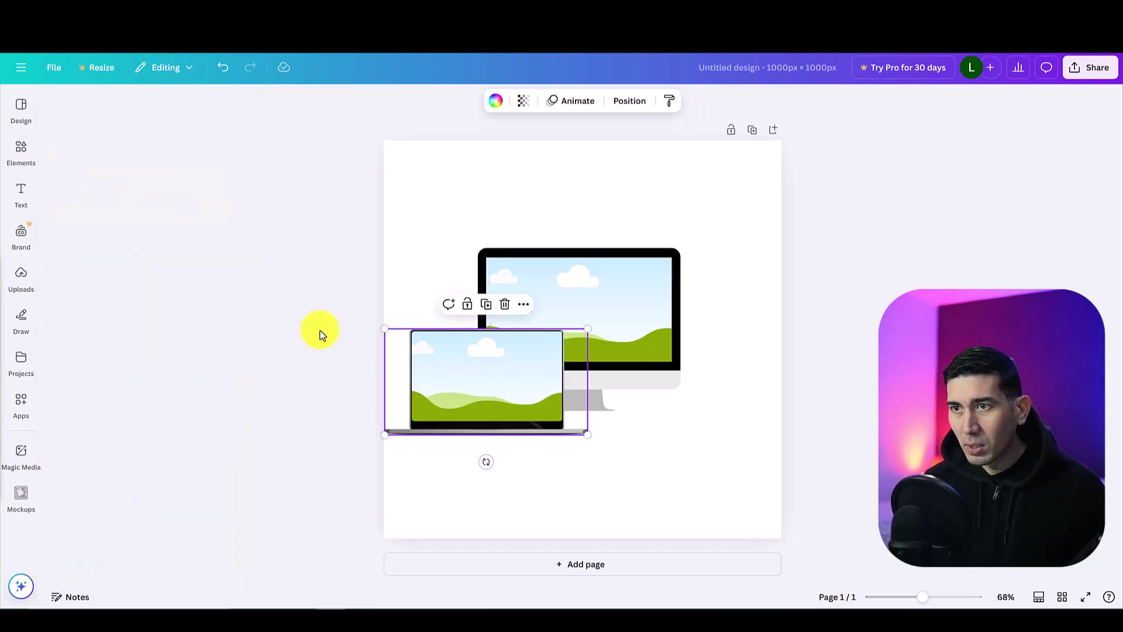
{"action": "left_click_drag", "start_coordinate": [586, 329], "coordinate": [533, 364]}
{"action": "left_click_drag", "start_coordinate": [485, 404], "coordinate": [509, 392]}
Step: Add a tablet frame, shrink it, and move it to the monitor's right edge
{"action": "left_click", "coordinate": [22, 153]}
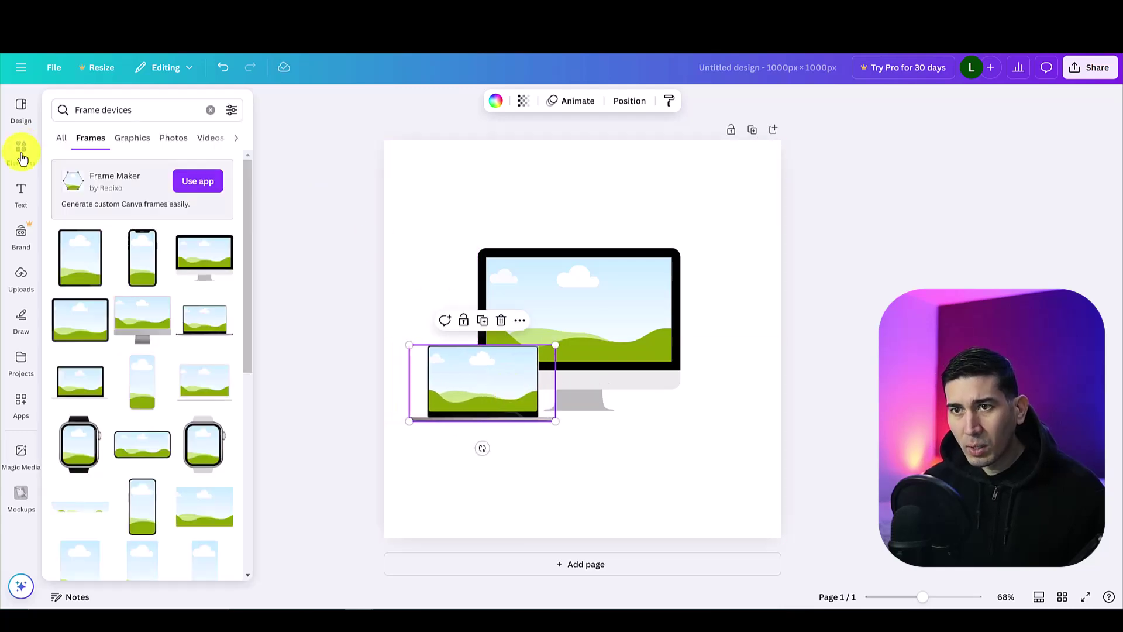
{"action": "left_click", "coordinate": [98, 263]}
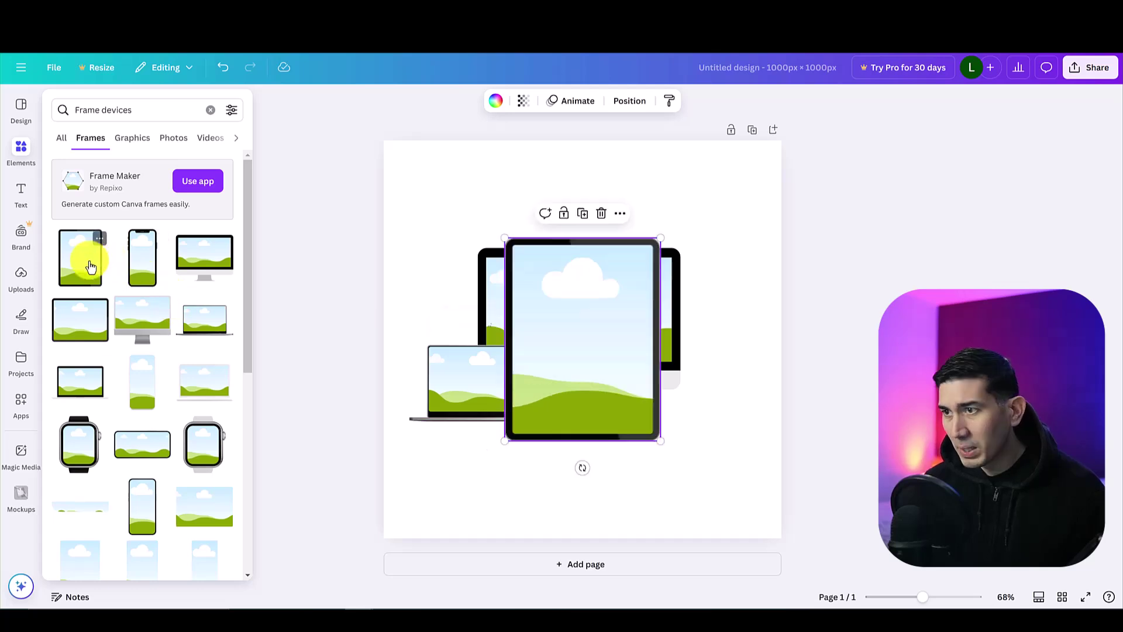
{"action": "left_click_drag", "start_coordinate": [511, 241], "coordinate": [570, 358]}
{"action": "left_click_drag", "start_coordinate": [620, 393], "coordinate": [687, 365]}
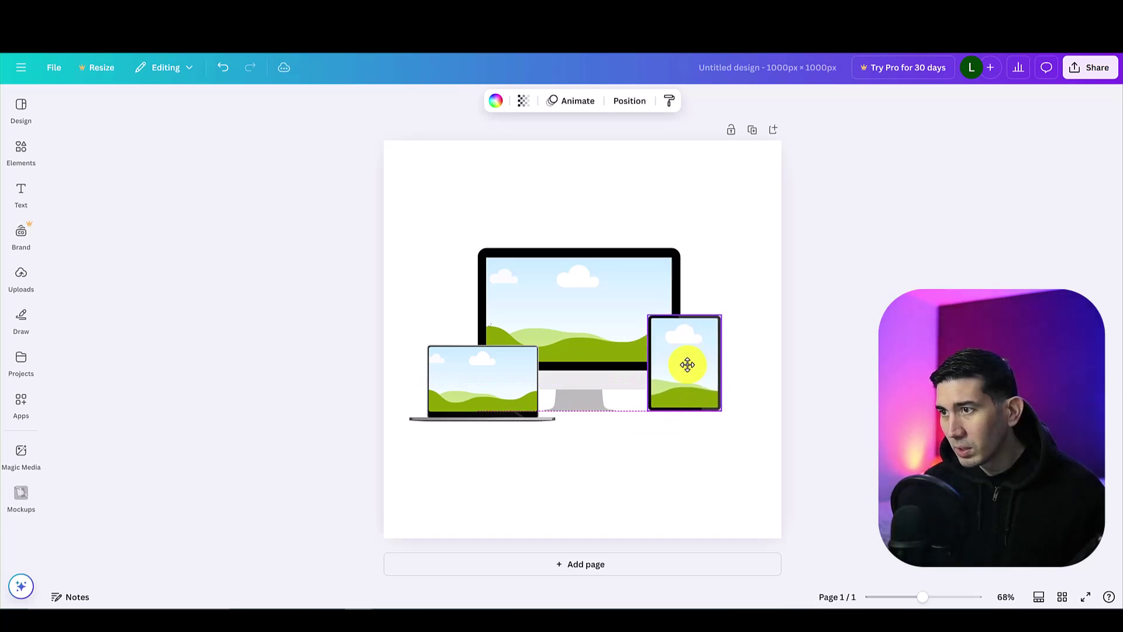
Step: Duplicate the tablet twice, placing copies before the monitor base and at the far right
{"action": "key", "text": "ctrl+c"}
{"action": "key", "text": "ctrl+v"}
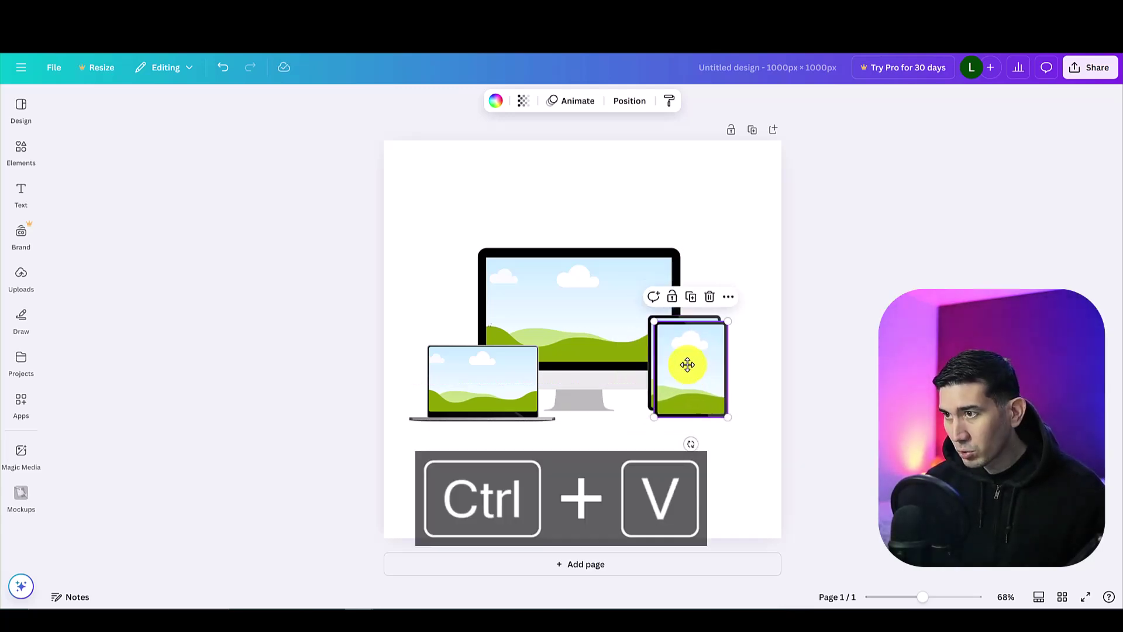
{"action": "left_click_drag", "start_coordinate": [667, 373], "coordinate": [640, 376]}
{"action": "key", "text": "ctrl+v"}
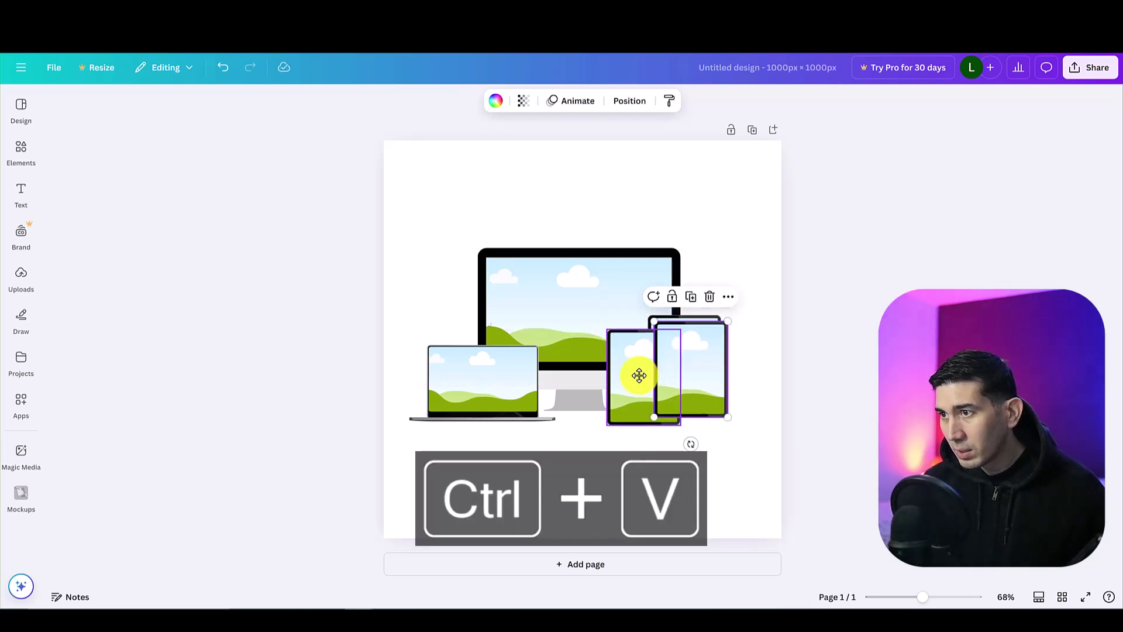
{"action": "left_click_drag", "start_coordinate": [702, 357], "coordinate": [735, 366]}
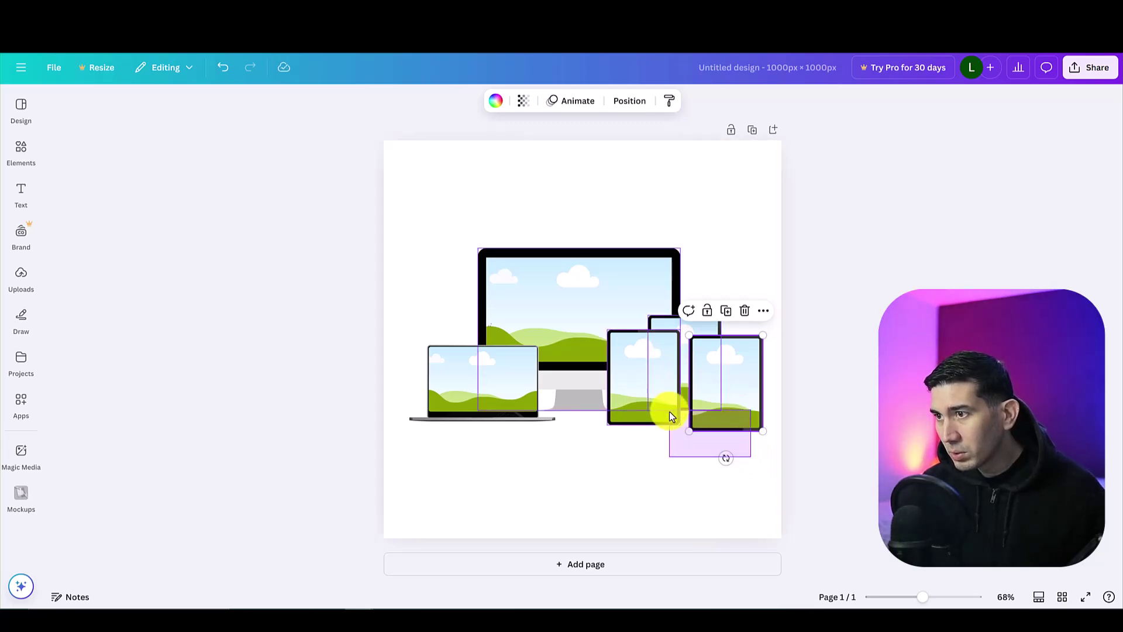
Step: Lower the tablets slightly and shrink all three together into a cluster
{"action": "left_click_drag", "start_coordinate": [672, 421], "coordinate": [670, 419]}
{"action": "left_click_drag", "start_coordinate": [675, 373], "coordinate": [678, 401]}
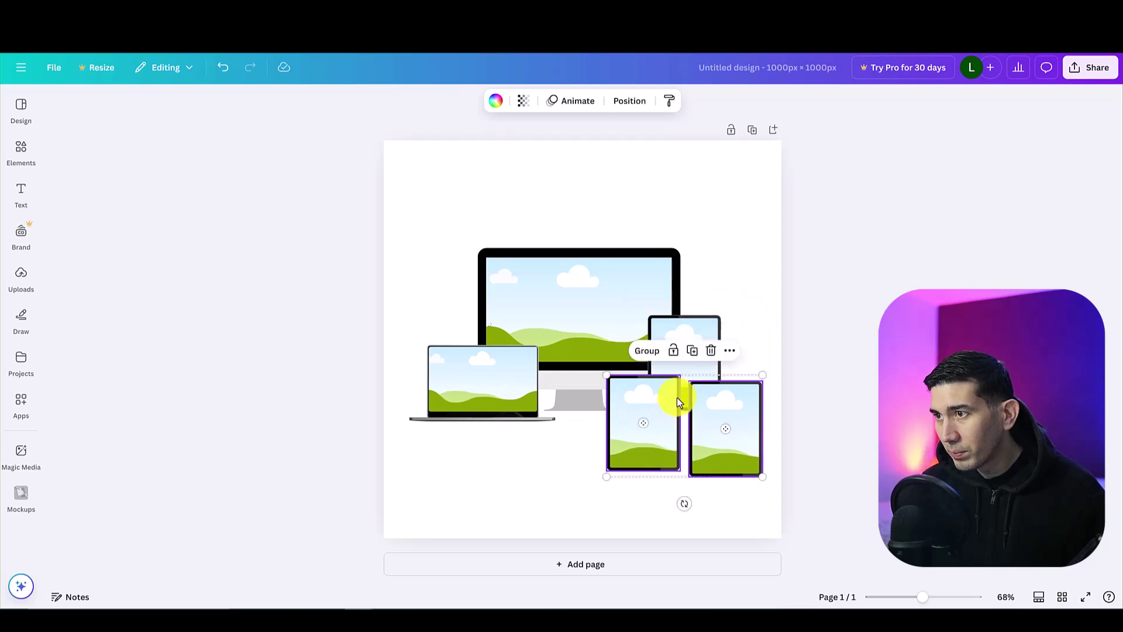
{"action": "left_click_drag", "start_coordinate": [697, 342], "coordinate": [700, 360]}
{"action": "left_click_drag", "start_coordinate": [754, 513], "coordinate": [663, 427]}
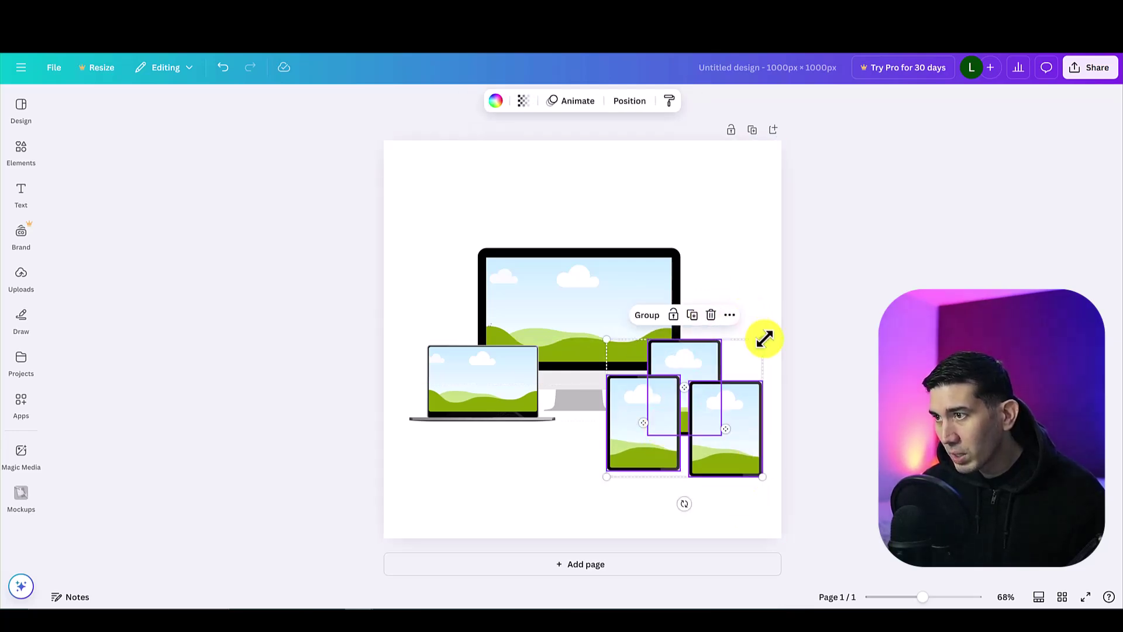
{"action": "left_click_drag", "start_coordinate": [761, 339], "coordinate": [726, 347]}
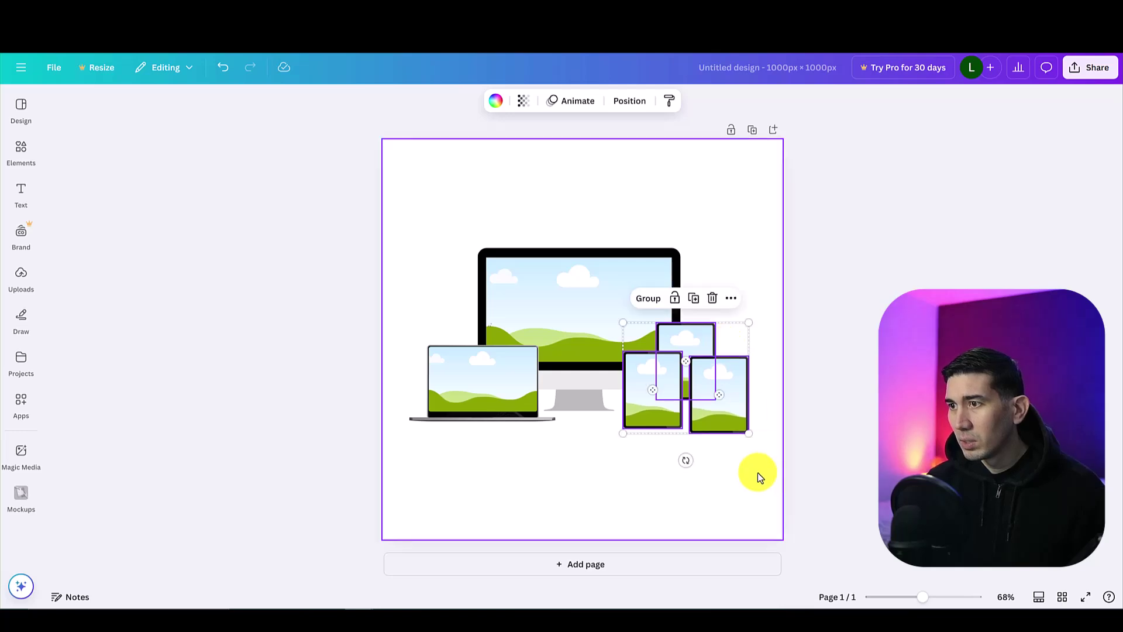
{"action": "left_click", "coordinate": [714, 398]}
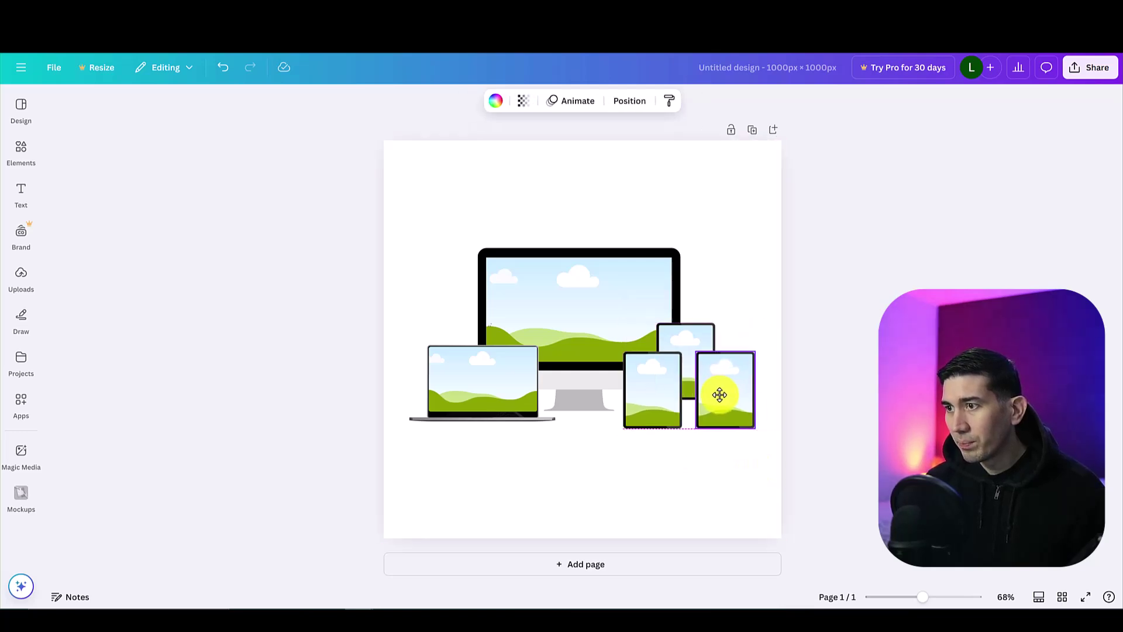
{"action": "left_click", "coordinate": [589, 478]}
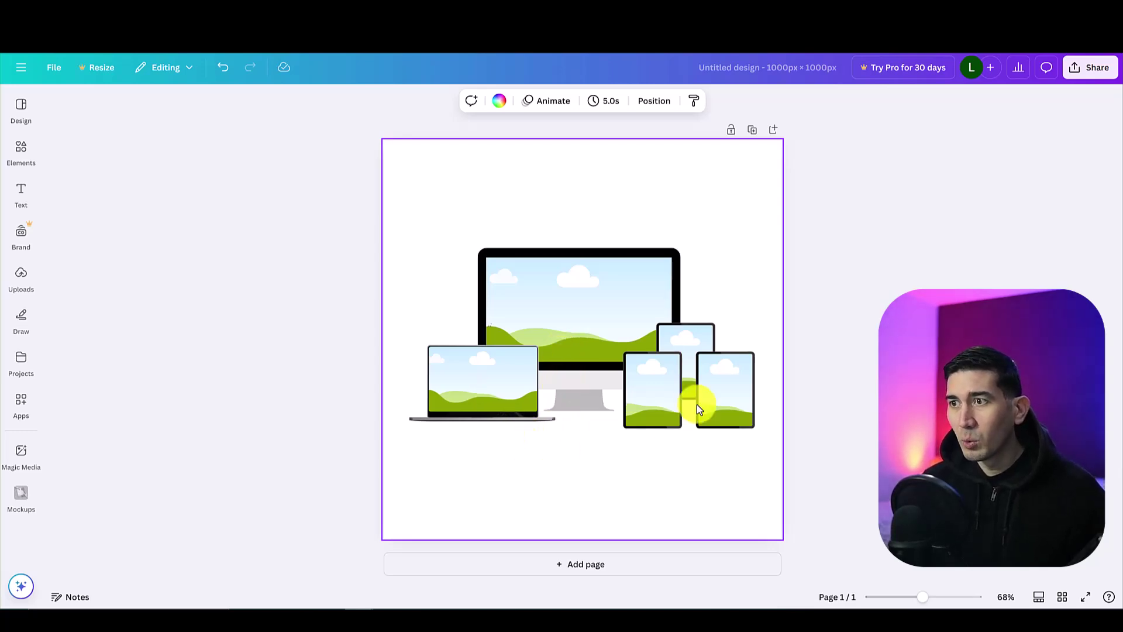
Step: Fill the monitor screen with the uploaded For Beginners image
{"action": "left_click", "coordinate": [15, 282]}
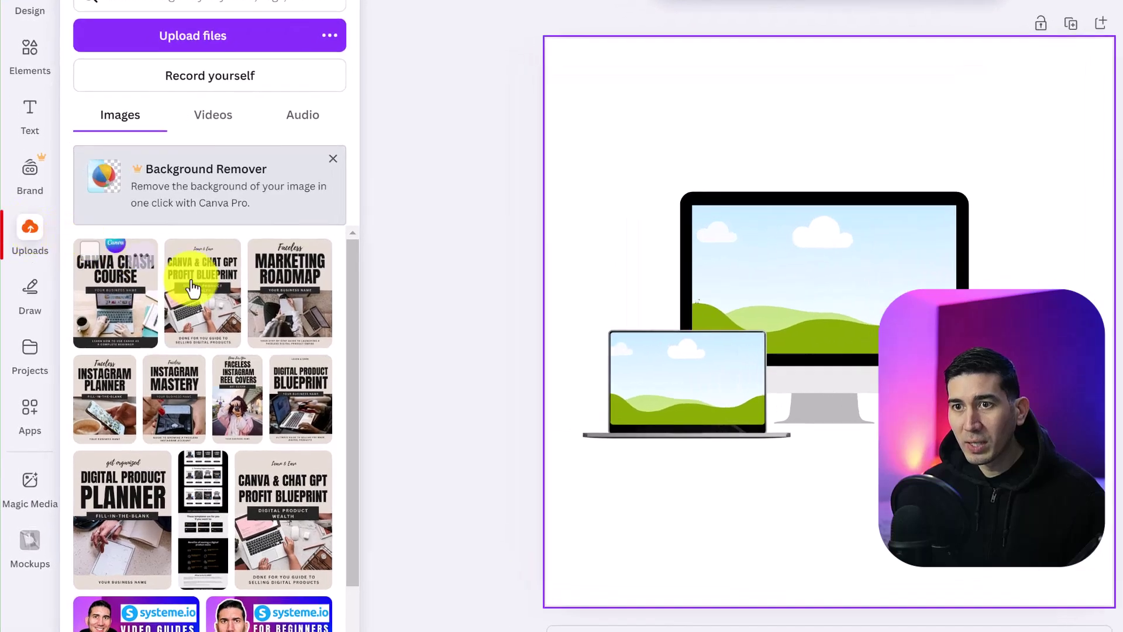
{"action": "scroll", "coordinate": [220, 305], "scroll_direction": "down", "scroll_amount": 2}
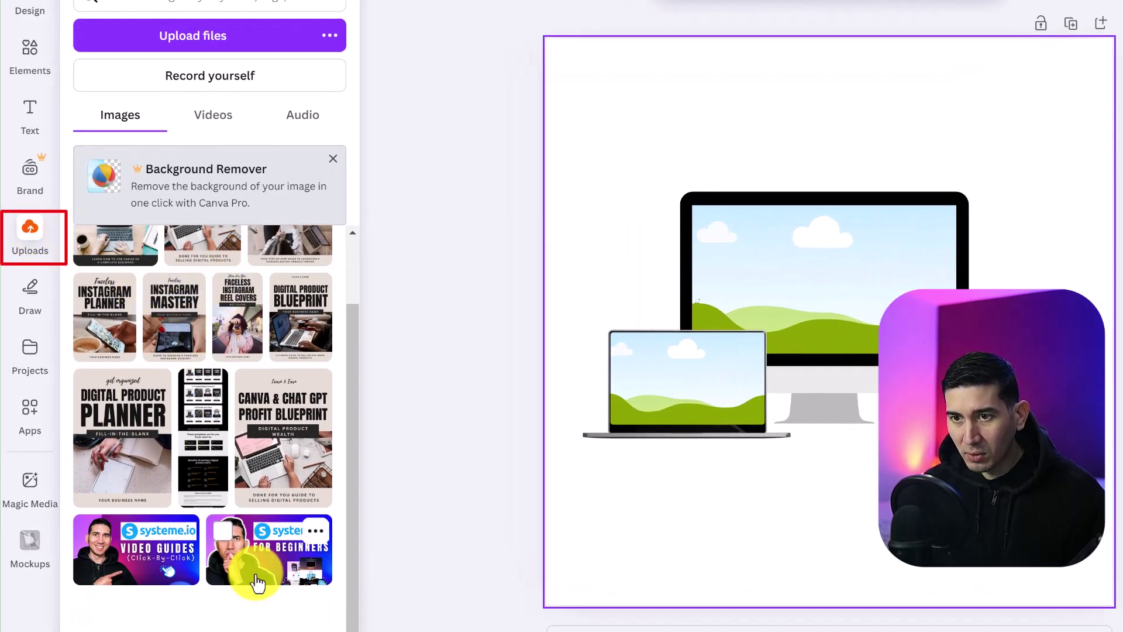
{"action": "left_click_drag", "start_coordinate": [252, 561], "coordinate": [746, 260]}
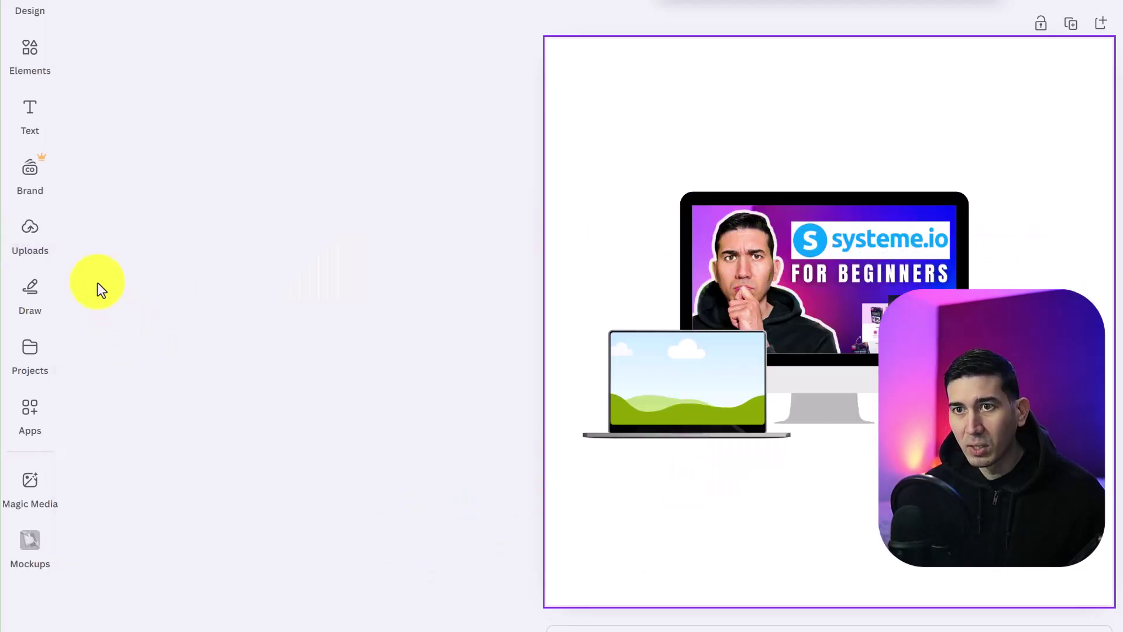
Step: Fill the laptop screen with the Video Guides image, shifted left within the frame
{"action": "left_click", "coordinate": [18, 236]}
{"action": "left_click_drag", "start_coordinate": [176, 527], "coordinate": [654, 381]}
{"action": "left_click", "coordinate": [705, 500]}
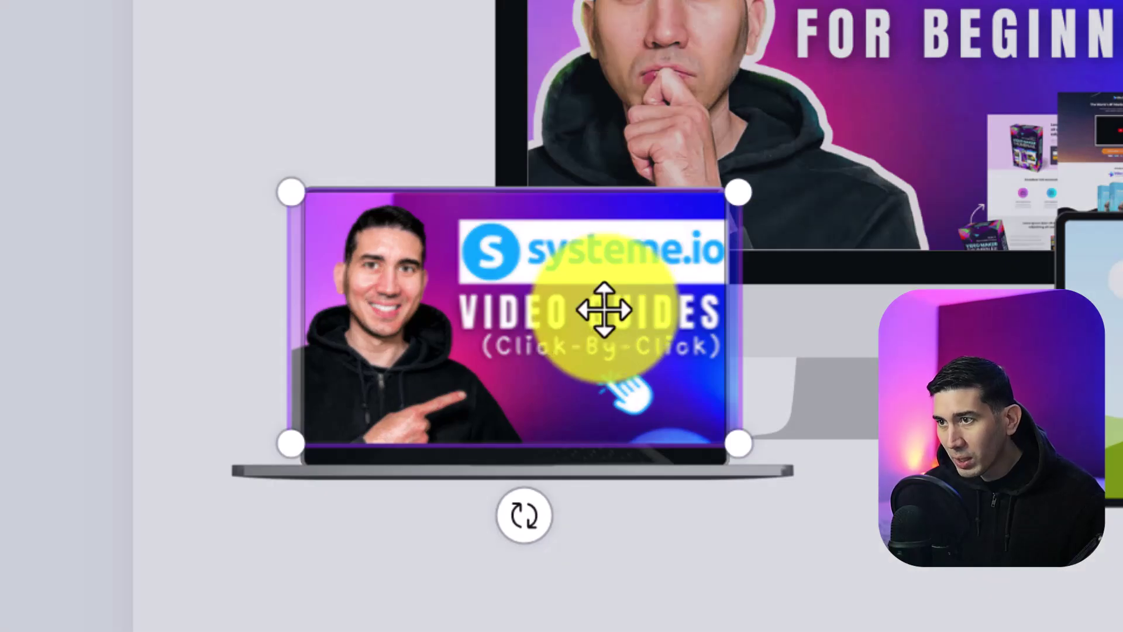
{"action": "left_click_drag", "start_coordinate": [602, 306], "coordinate": [548, 312]}
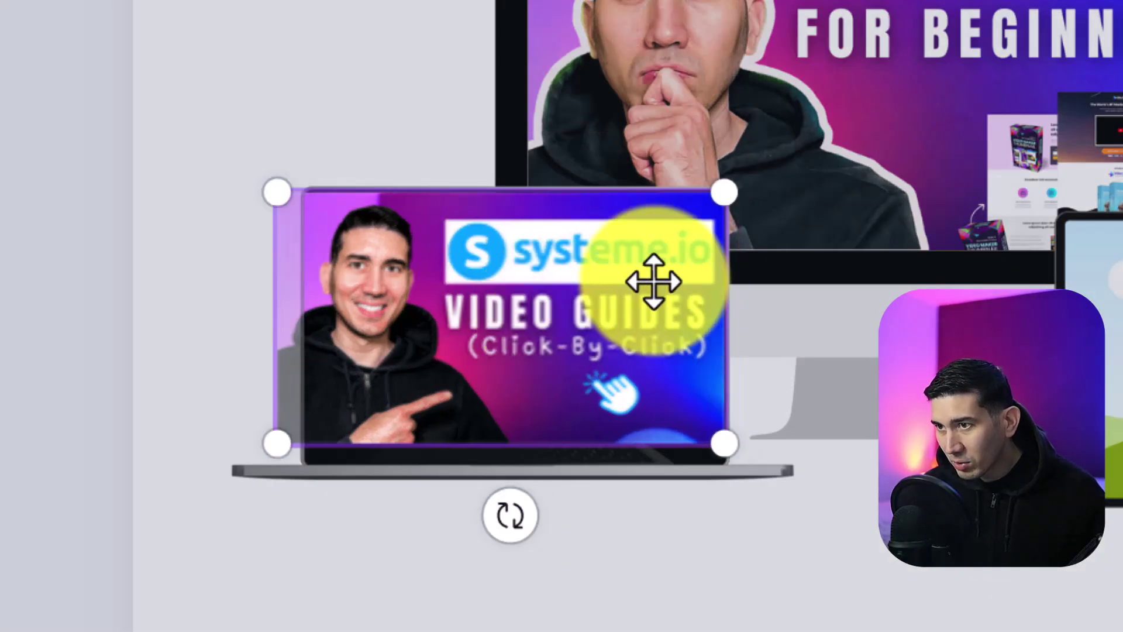
{"action": "left_click", "coordinate": [626, 482]}
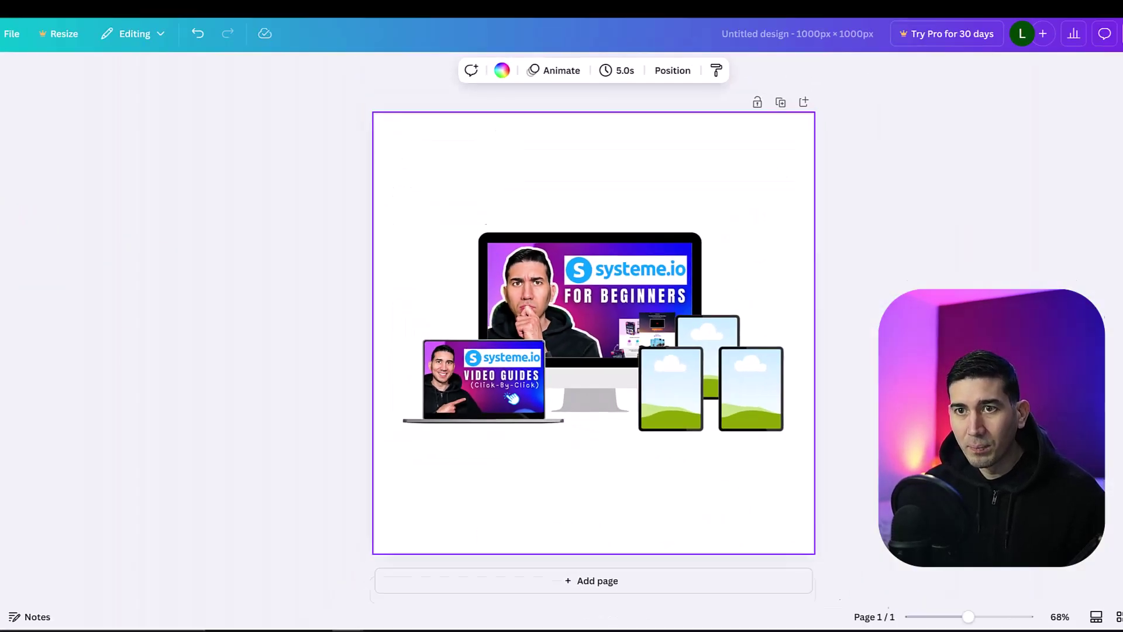
Step: Place a webpage screenshot in the left tablet frame and adjust its position inside
{"action": "left_click", "coordinate": [21, 278]}
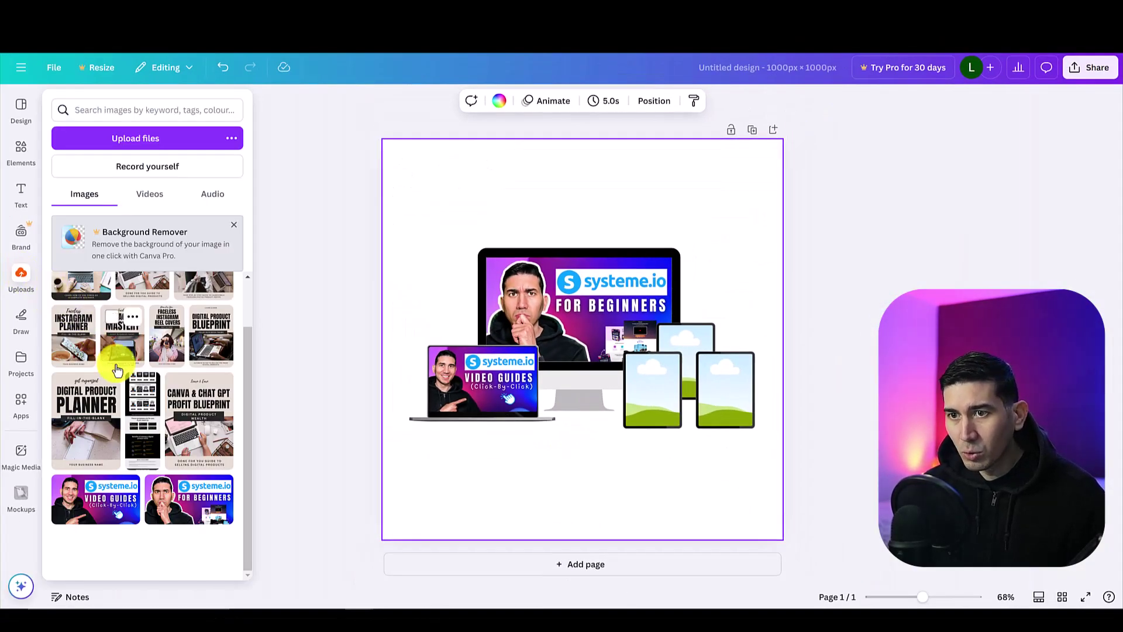
{"action": "left_click_drag", "start_coordinate": [143, 411], "coordinate": [641, 387]}
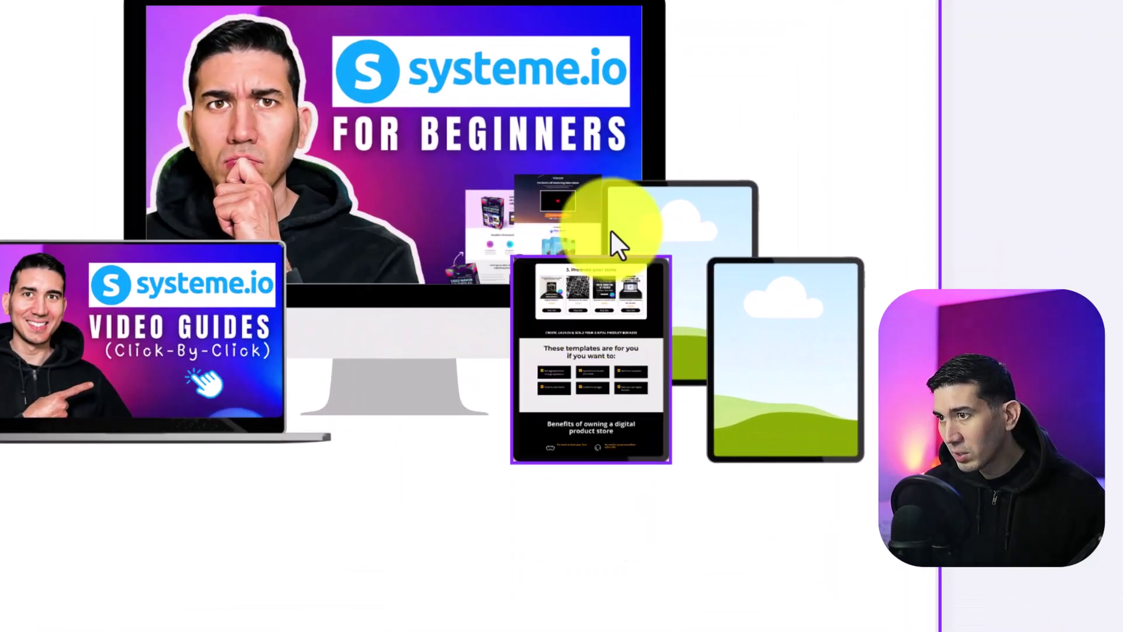
{"action": "left_click", "coordinate": [584, 349]}
{"action": "double_click", "coordinate": [584, 349]}
{"action": "left_click_drag", "start_coordinate": [584, 349], "coordinate": [614, 614]}
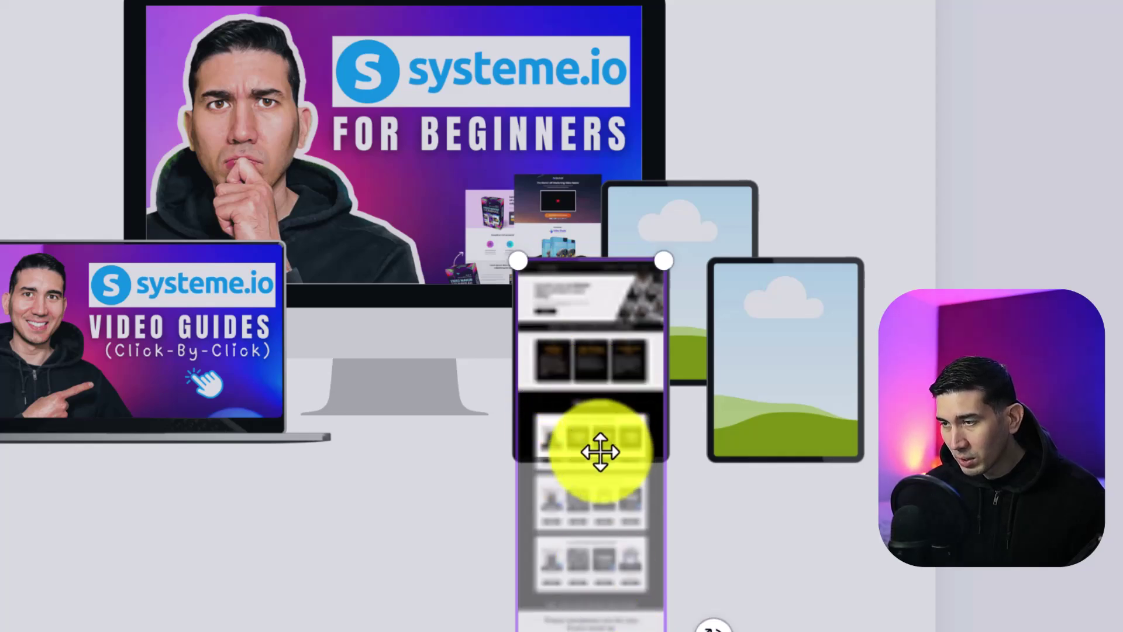
{"action": "left_click", "coordinate": [370, 608]}
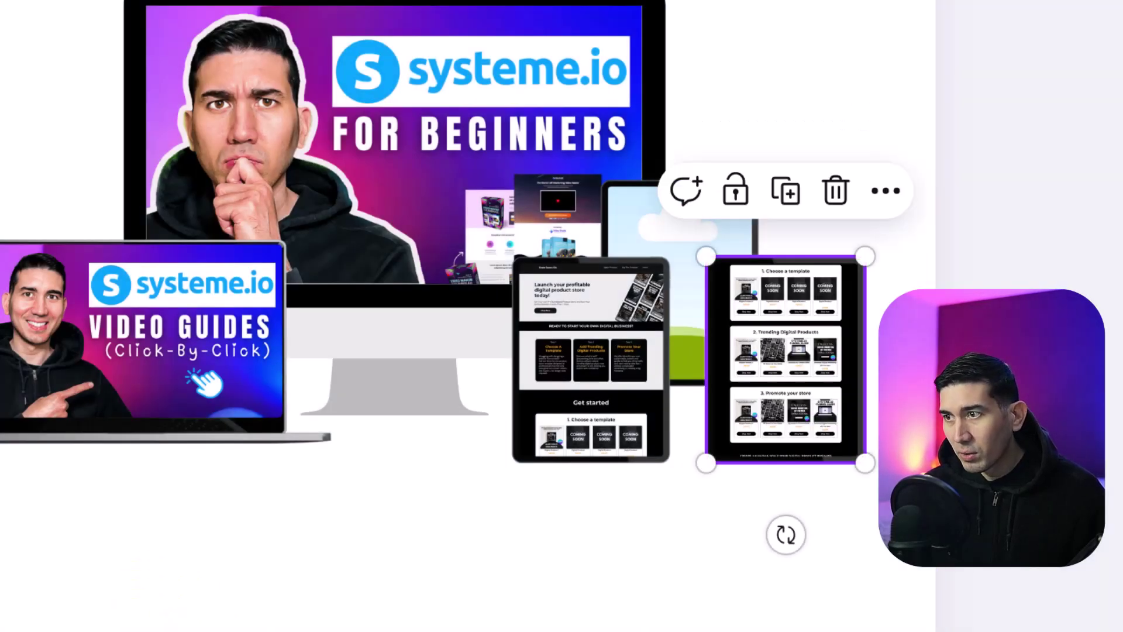
Step: Reposition the tall webpage screenshot so its top shows in its tablet frame
{"action": "left_click_drag", "start_coordinate": [755, 293], "coordinate": [683, 89]}
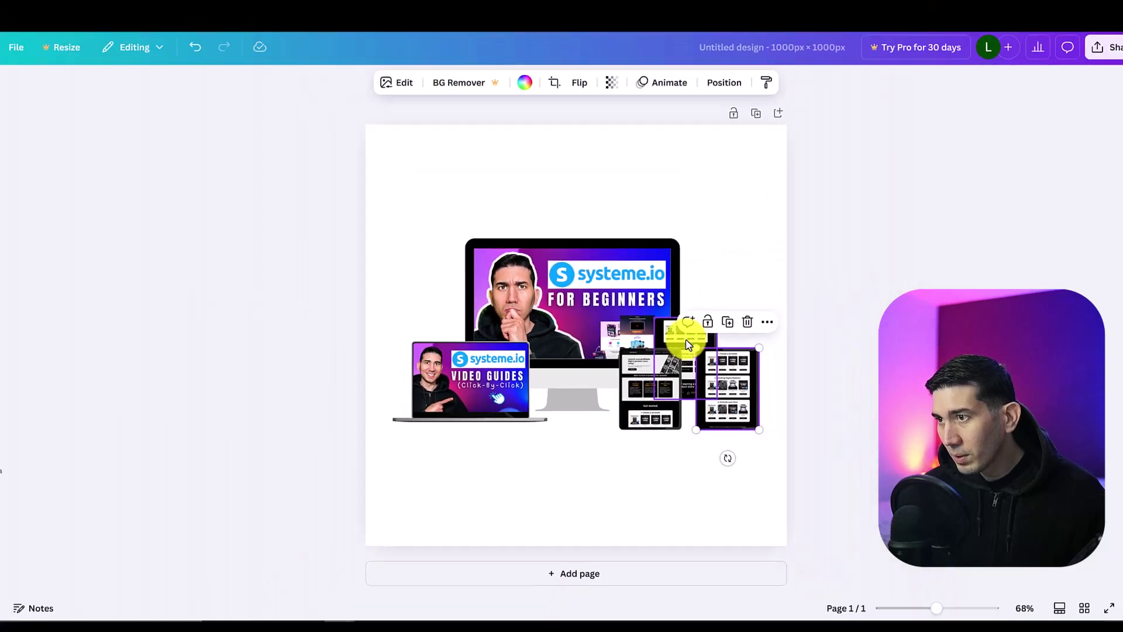
{"action": "double_click", "coordinate": [685, 258]}
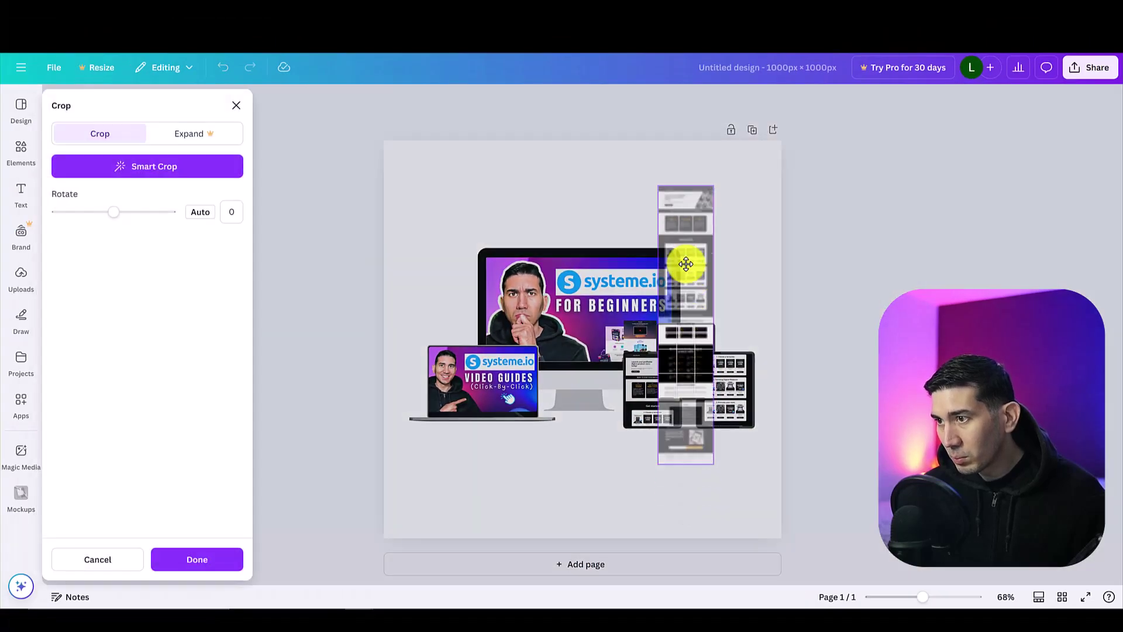
{"action": "left_click_drag", "start_coordinate": [685, 264], "coordinate": [682, 210]}
{"action": "left_click", "coordinate": [664, 456]}
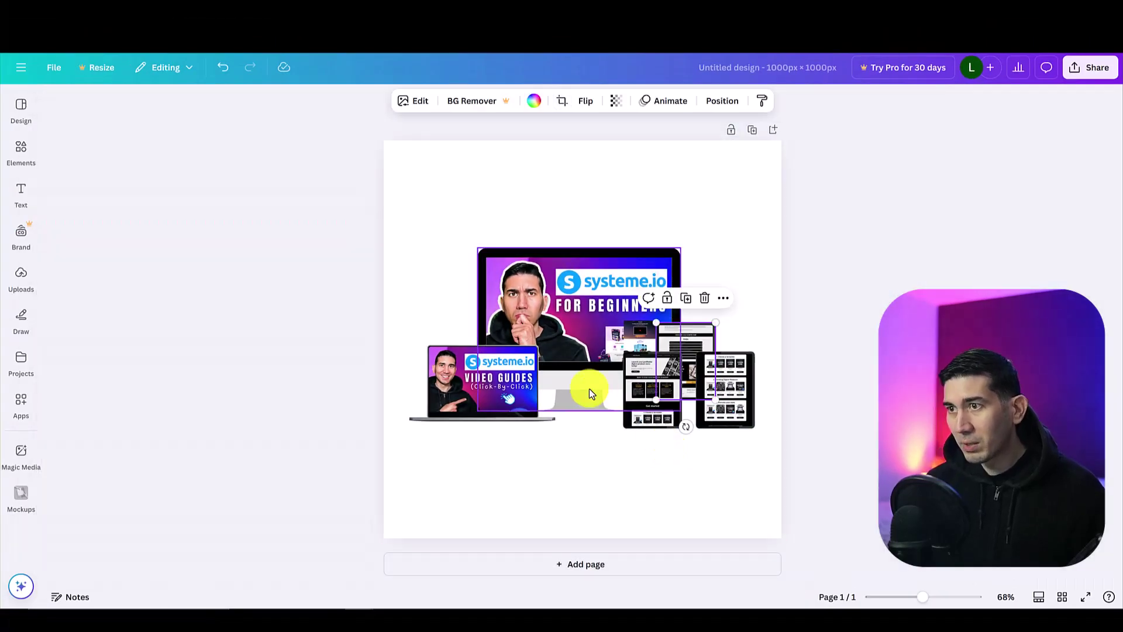
{"action": "left_click", "coordinate": [641, 487]}
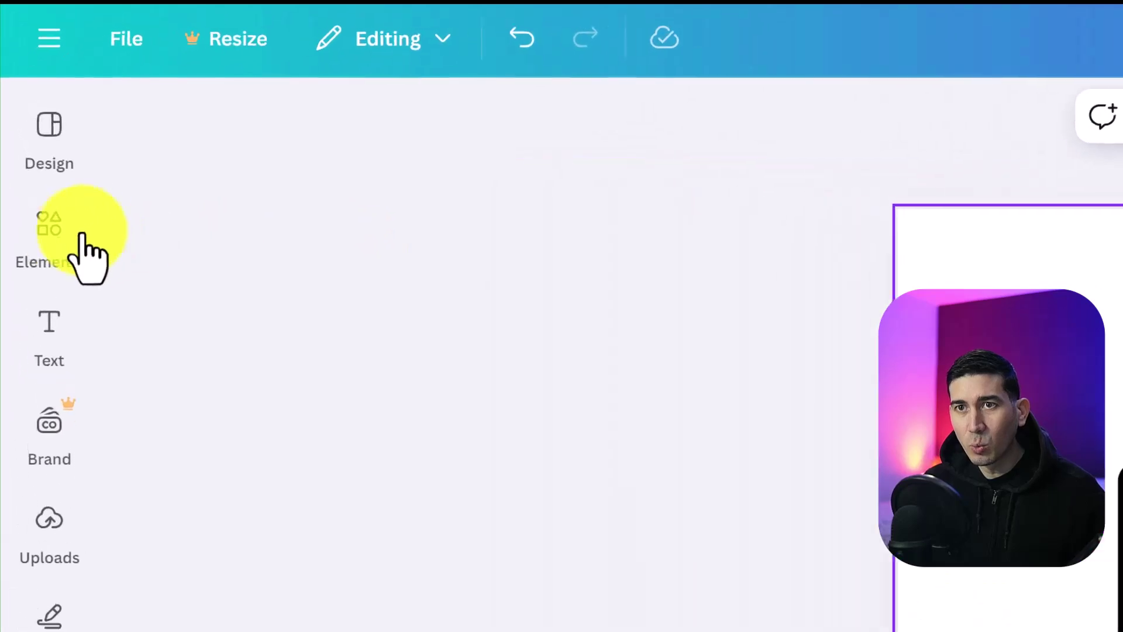
Step: Search Elements for 'shadow' graphics and expand the results
{"action": "left_click", "coordinate": [23, 149]}
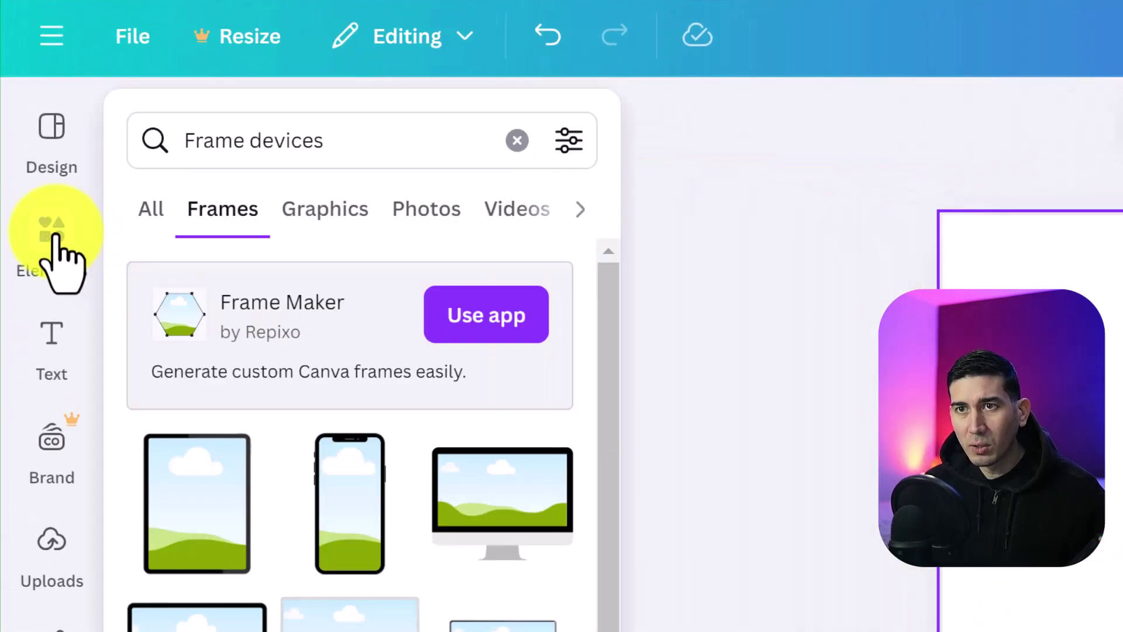
{"action": "left_click", "coordinate": [159, 197]}
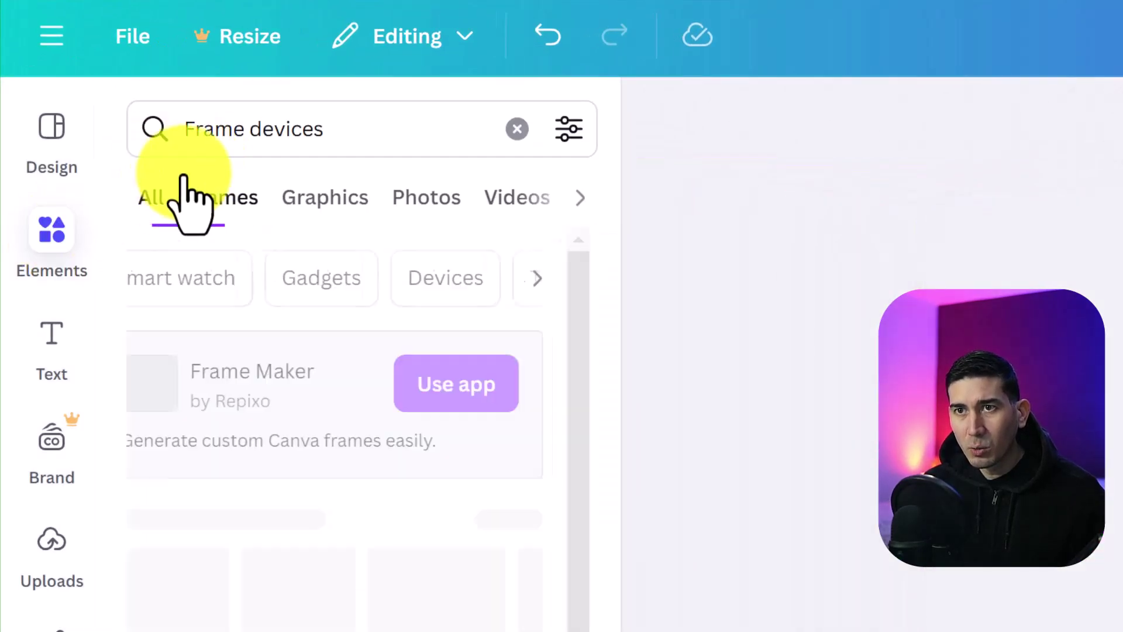
{"action": "left_click", "coordinate": [345, 133]}
{"action": "type", "text": "shadow"}
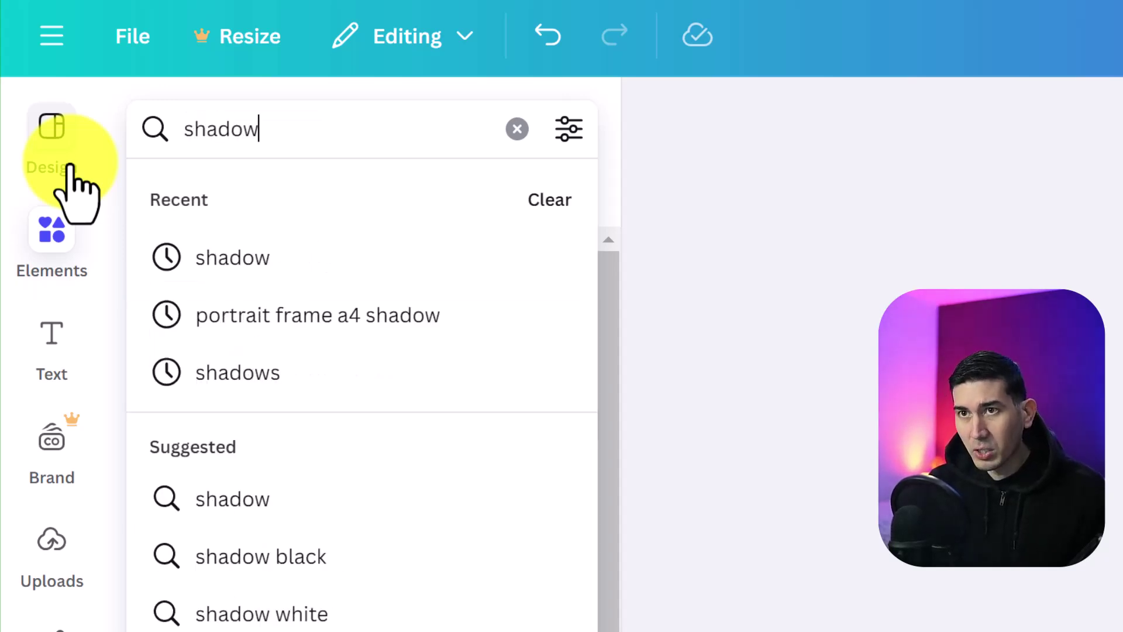
{"action": "key", "text": "Return"}
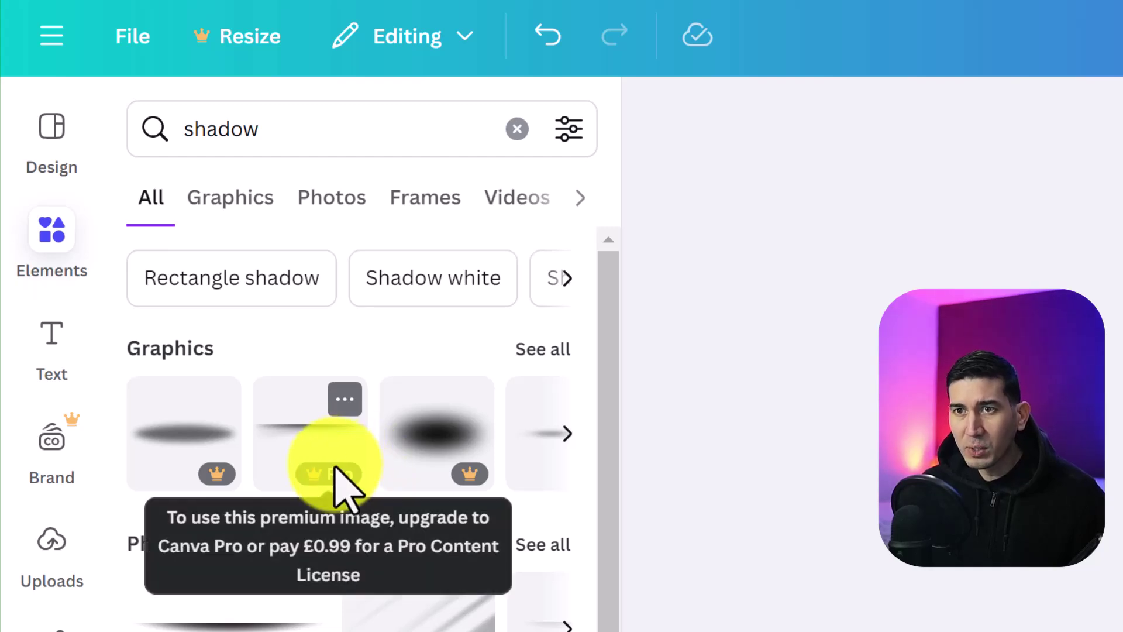
{"action": "left_click", "coordinate": [567, 434]}
{"action": "left_click", "coordinate": [567, 434]}
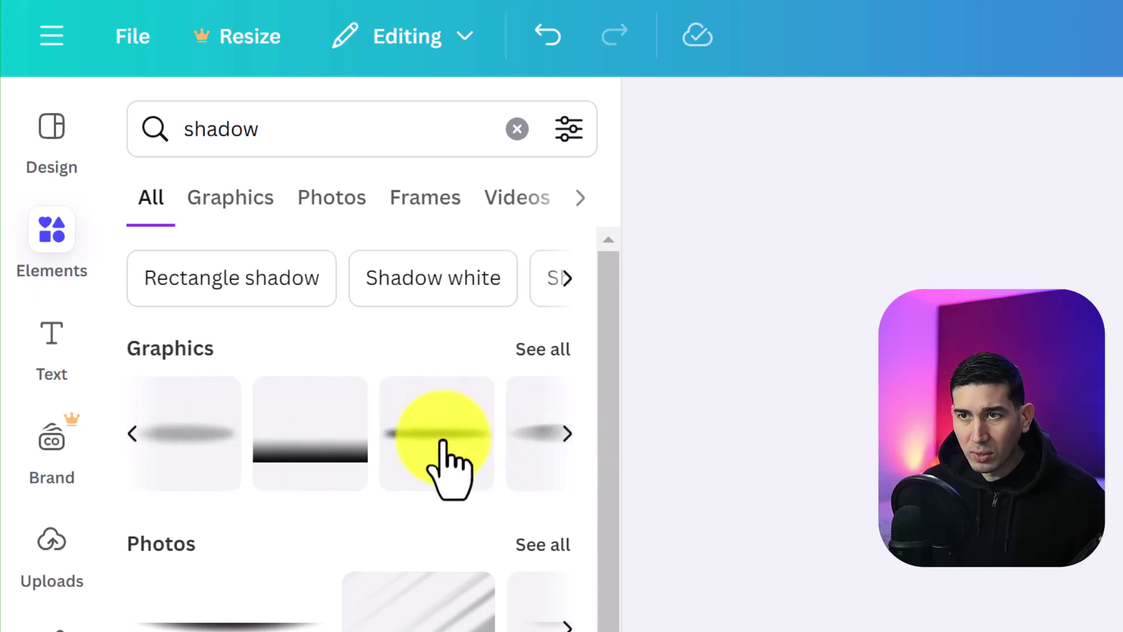
Step: Add a soft shadow, shrink it, and place it just under the laptop
{"action": "left_click_drag", "start_coordinate": [417, 436], "coordinate": [621, 471]}
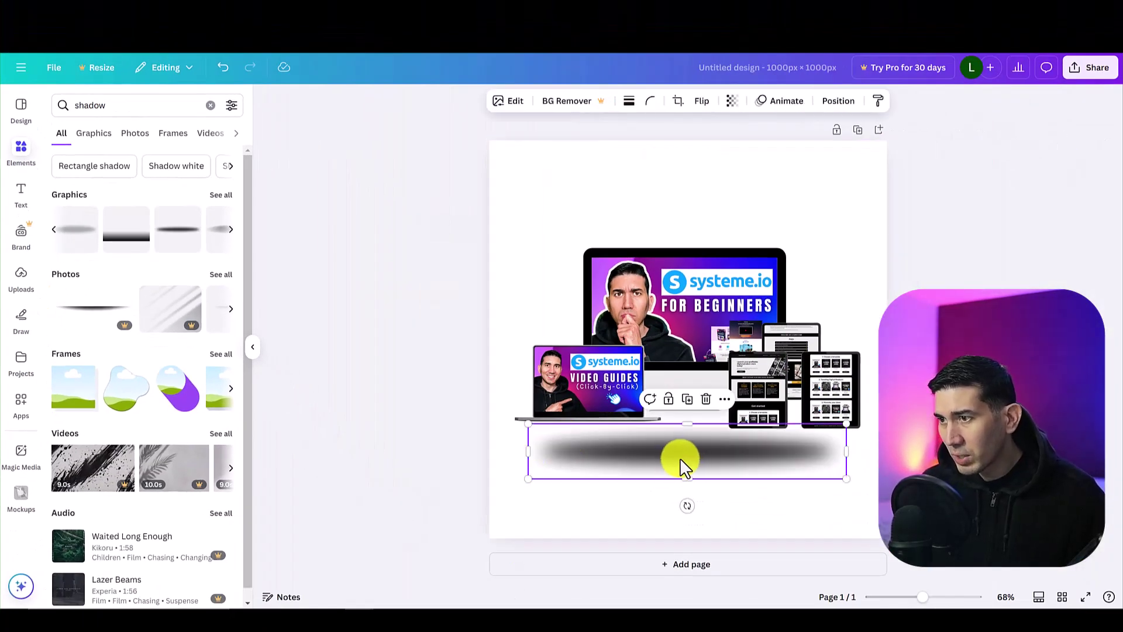
{"action": "mouse_move", "coordinate": [683, 465]}
{"action": "left_mouse_down"}
{"action": "mouse_move", "coordinate": [624, 462]}
{"action": "mouse_move", "coordinate": [709, 462]}
{"action": "mouse_move", "coordinate": [681, 470]}
{"action": "left_mouse_up"}
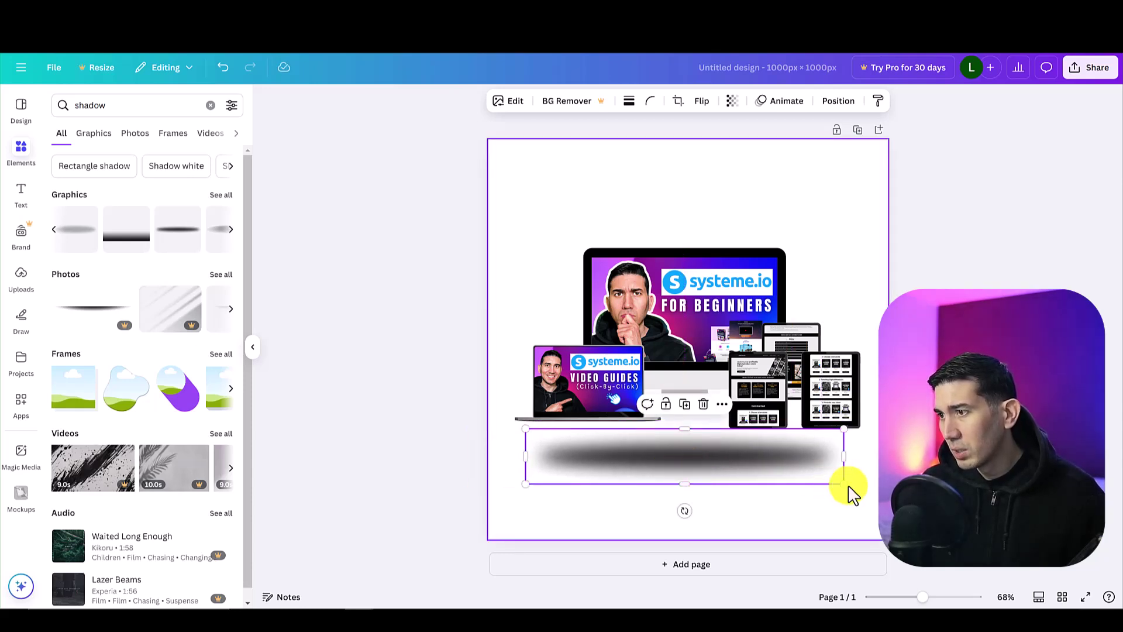
{"action": "left_click_drag", "start_coordinate": [843, 484], "coordinate": [676, 454]}
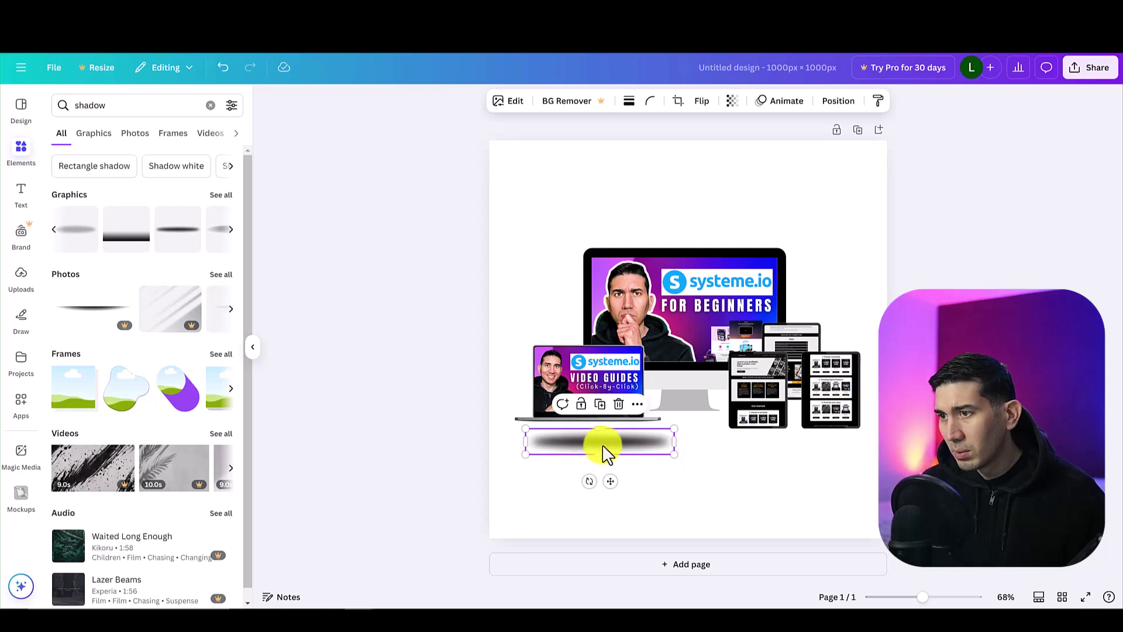
{"action": "left_click_drag", "start_coordinate": [605, 450], "coordinate": [590, 436]}
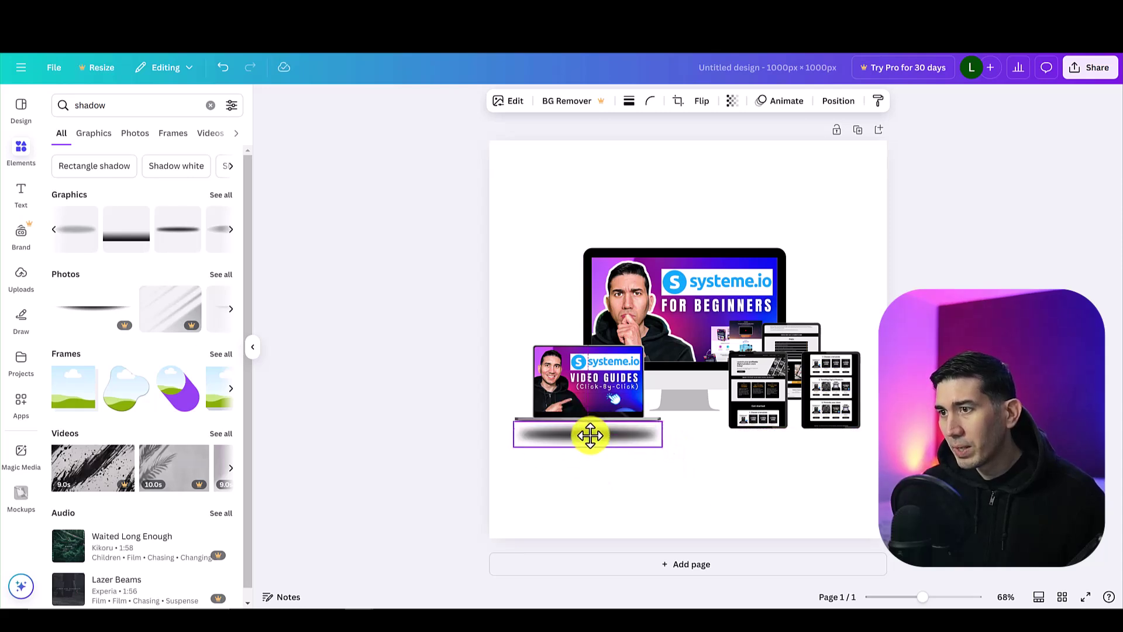
{"action": "left_click", "coordinate": [724, 472]}
{"action": "left_click", "coordinate": [597, 447]}
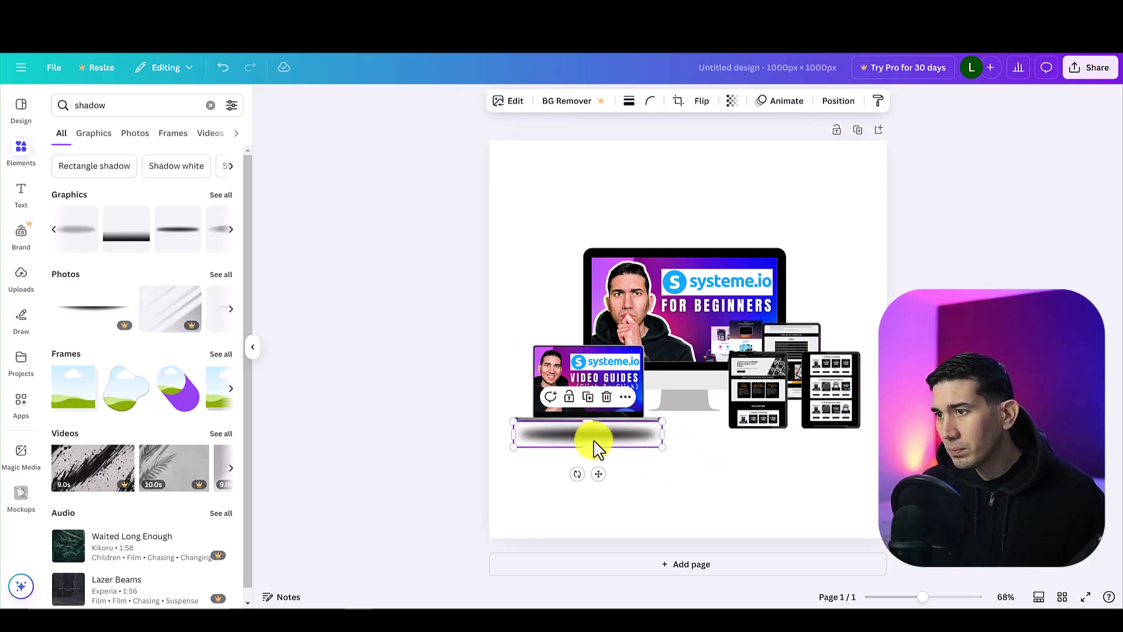
{"action": "left_click_drag", "start_coordinate": [591, 438], "coordinate": [775, 445]}
{"action": "left_click", "coordinate": [709, 514]}
{"action": "left_click", "coordinate": [605, 443]}
Step: Paste smaller, thinner shadow copies for the tablets
{"action": "key", "text": "ctrl+v"}
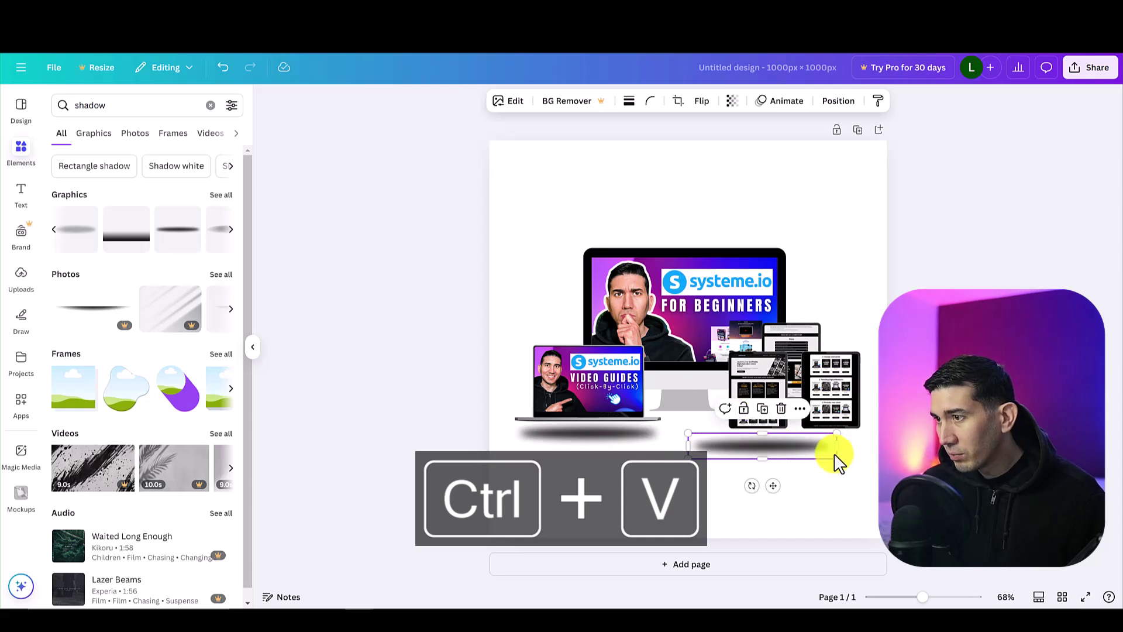
{"action": "mouse_move", "coordinate": [838, 460]}
{"action": "left_mouse_down"}
{"action": "mouse_move", "coordinate": [755, 440]}
{"action": "mouse_move", "coordinate": [840, 437]}
{"action": "left_mouse_up"}
{"action": "left_click", "coordinate": [863, 476]}
{"action": "left_click", "coordinate": [760, 442]}
{"action": "key", "text": "ctrl+c"}
{"action": "key", "text": "ctrl+v"}
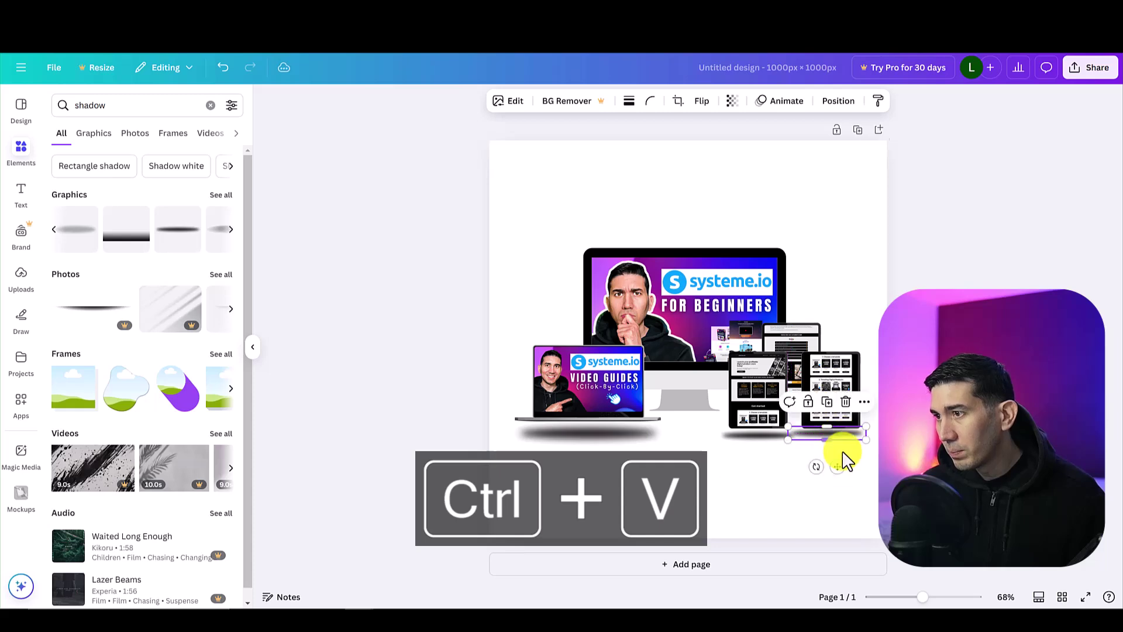
{"action": "key", "text": "ctrl+v"}
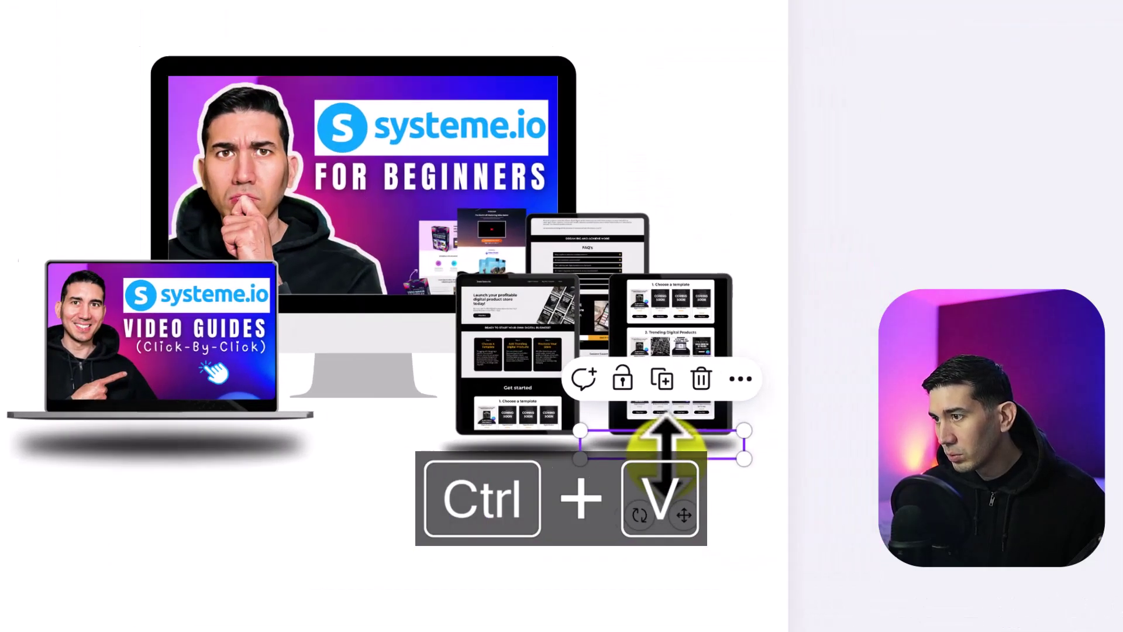
{"action": "left_click_drag", "start_coordinate": [666, 449], "coordinate": [619, 464]}
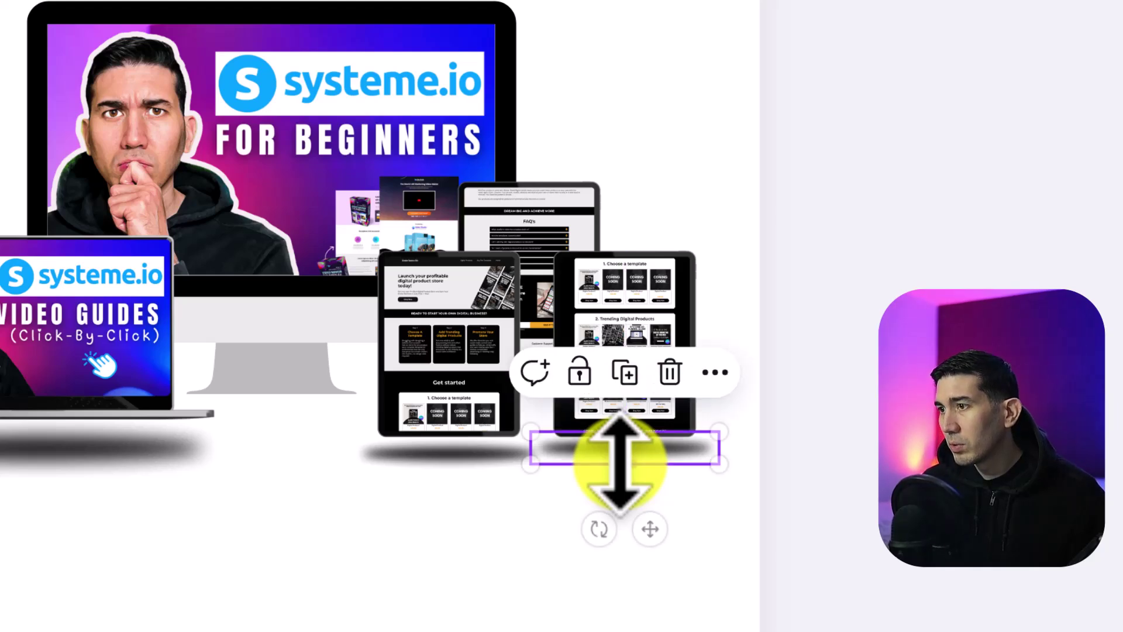
{"action": "key", "text": "ctrl+c"}
{"action": "key", "text": "ctrl+v"}
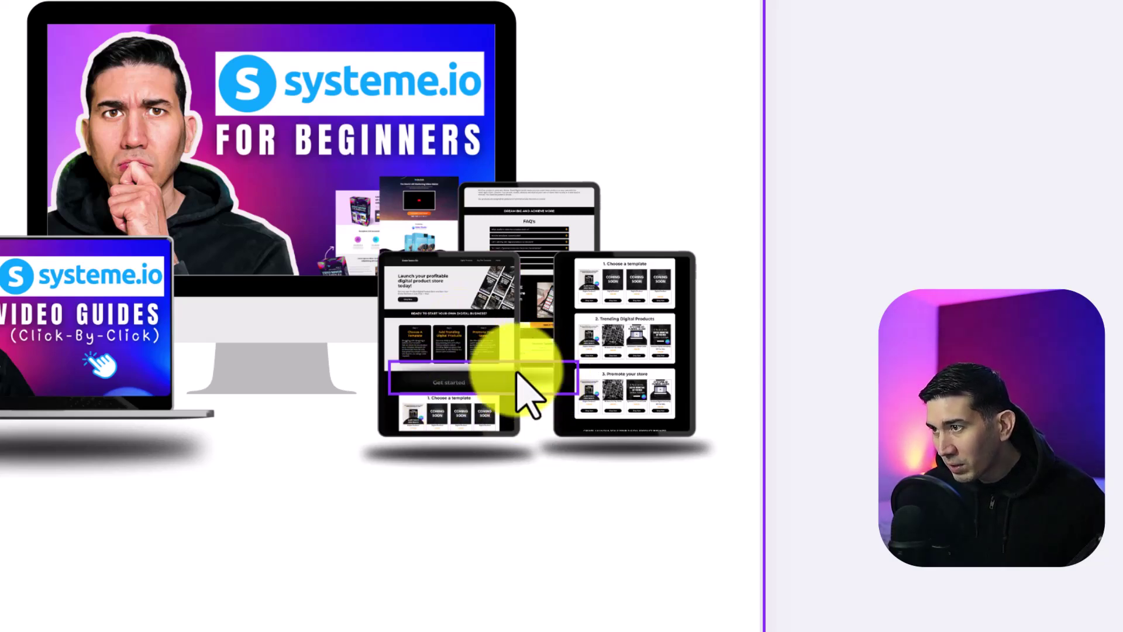
Step: Send the left tablet mockup to the back
{"action": "left_click", "coordinate": [534, 384]}
{"action": "right_click", "coordinate": [533, 384]}
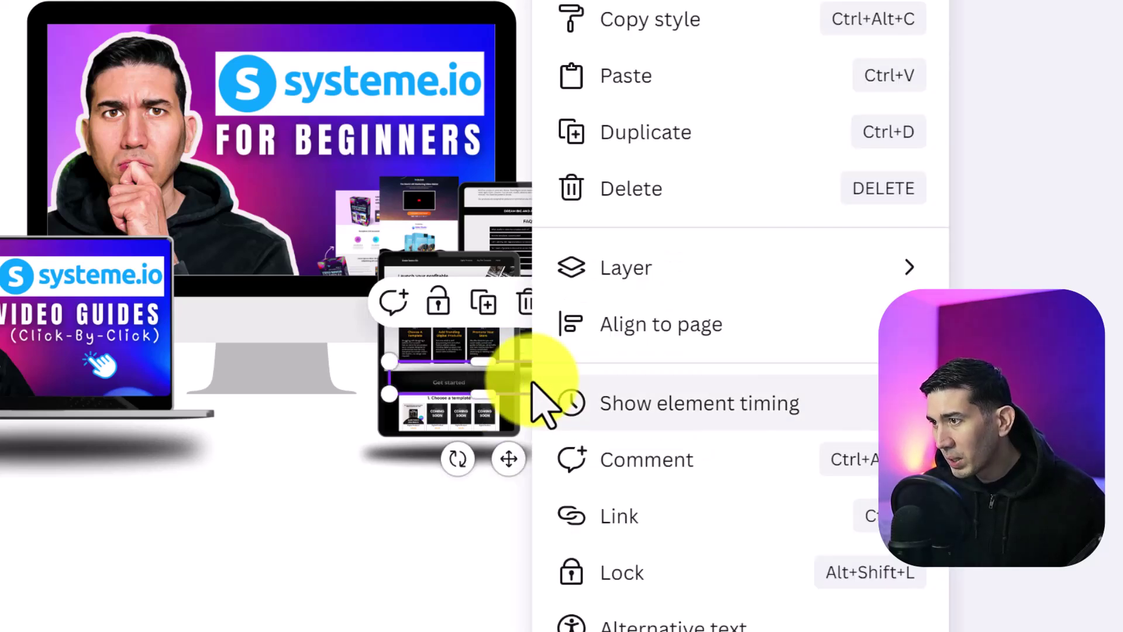
{"action": "mouse_move", "coordinate": [809, 263]}
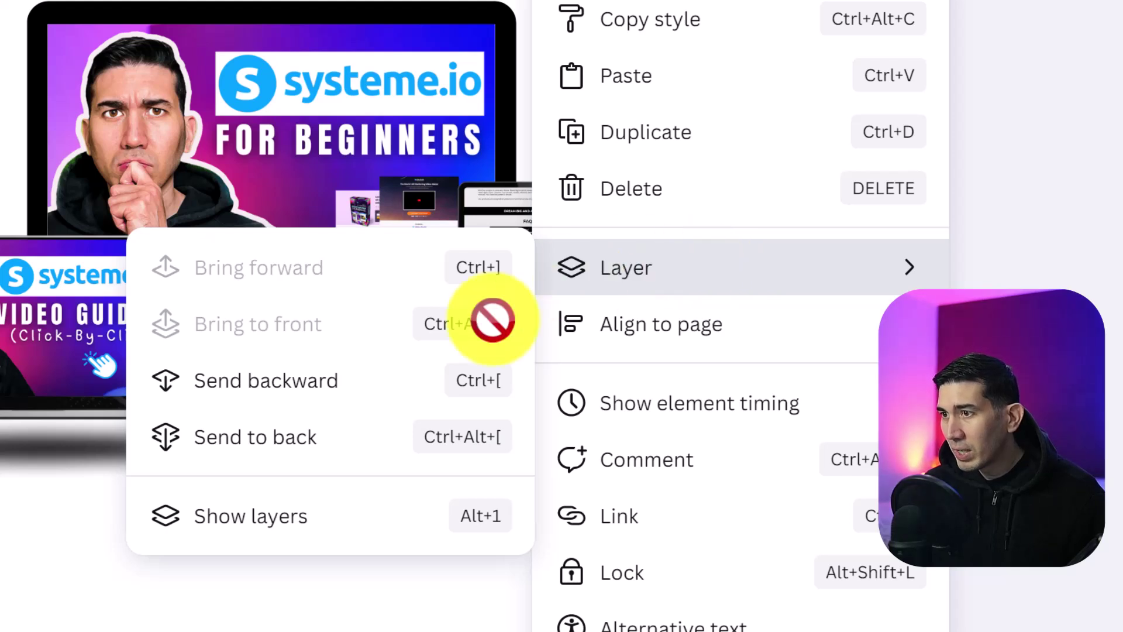
{"action": "left_click", "coordinate": [291, 440]}
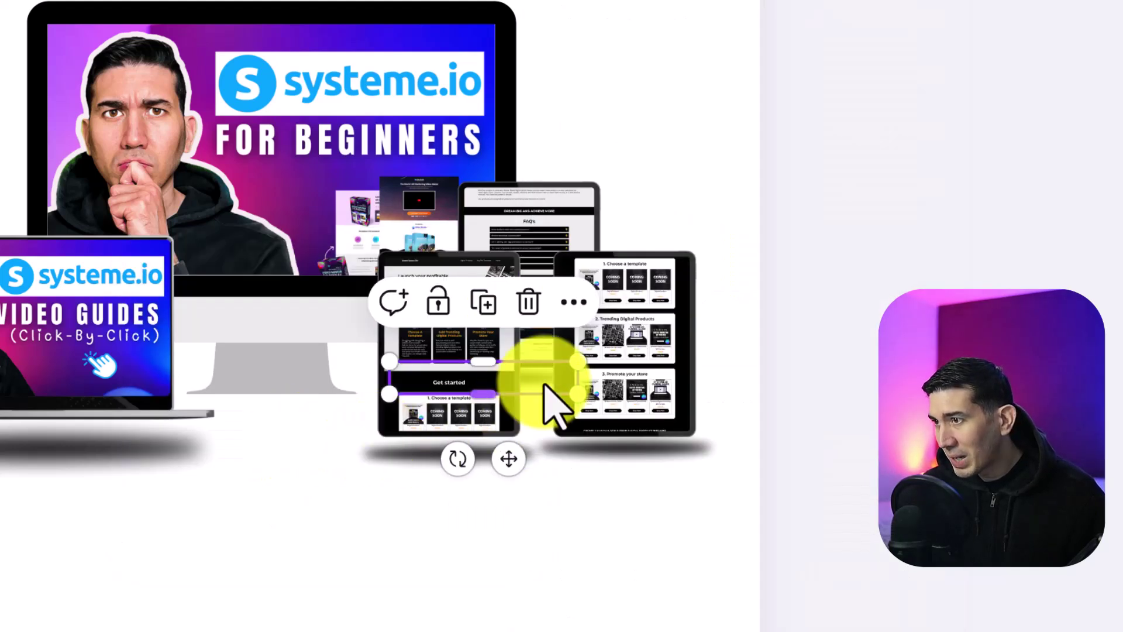
{"action": "left_click", "coordinate": [76, 515]}
Step: Copy the laptop shadow, shrink it under a tablet, and send it behind the devices
{"action": "left_click", "coordinate": [40, 462]}
{"action": "key", "text": "ctrl+c"}
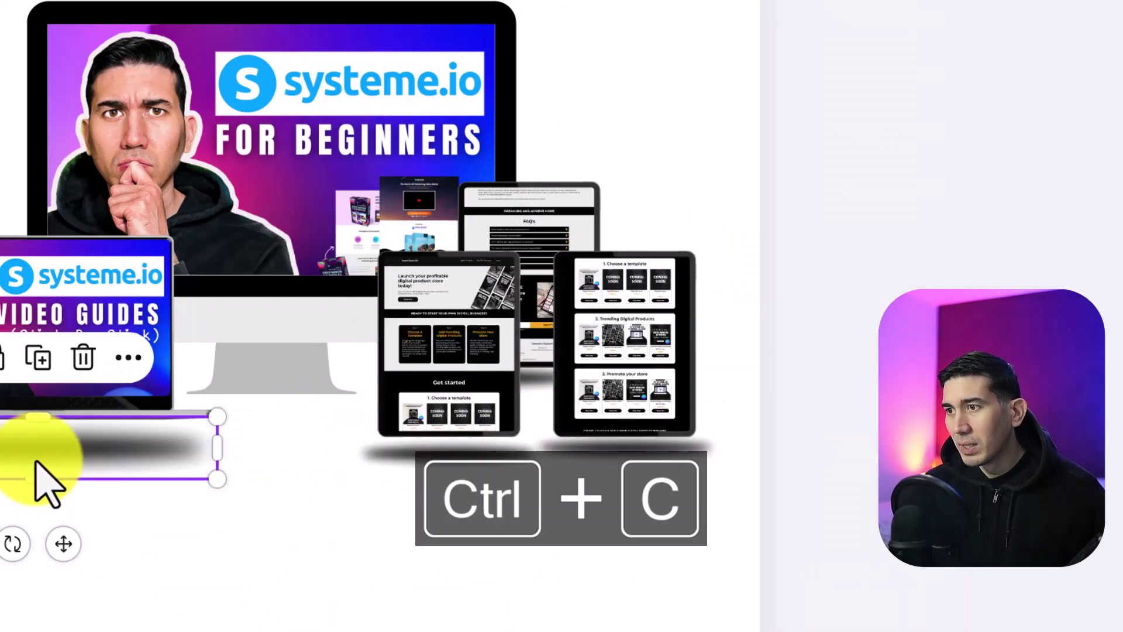
{"action": "key", "text": "ctrl+v"}
{"action": "left_click_drag", "start_coordinate": [96, 471], "coordinate": [318, 419]}
{"action": "left_click_drag", "start_coordinate": [456, 448], "coordinate": [315, 409]}
{"action": "right_click", "coordinate": [316, 414]}
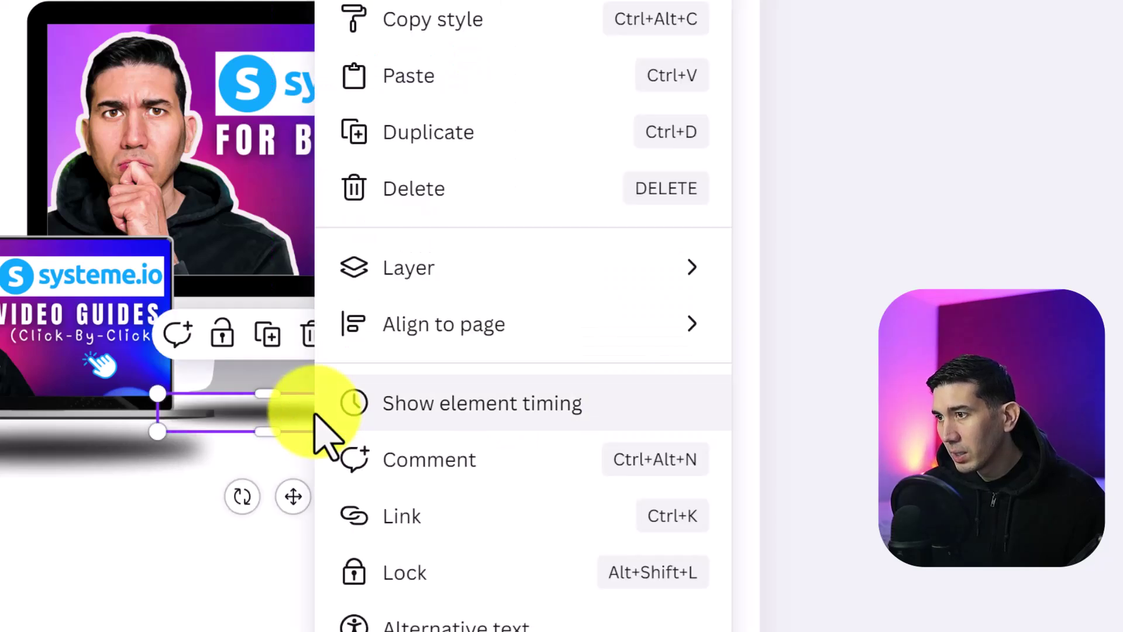
{"action": "mouse_move", "coordinate": [577, 276]}
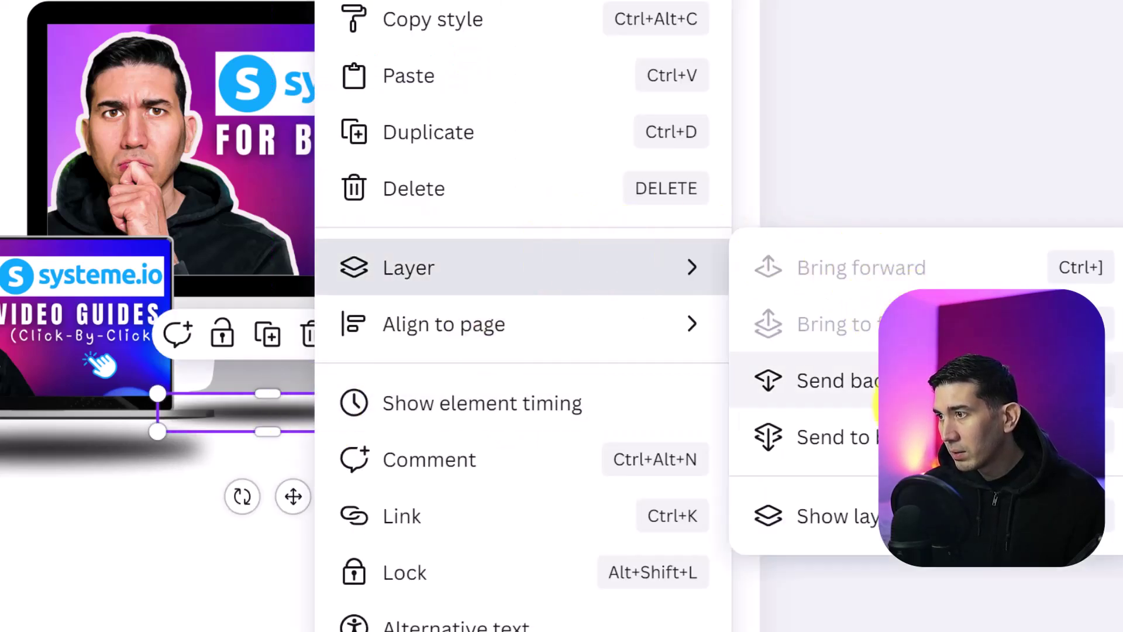
{"action": "left_click", "coordinate": [873, 438]}
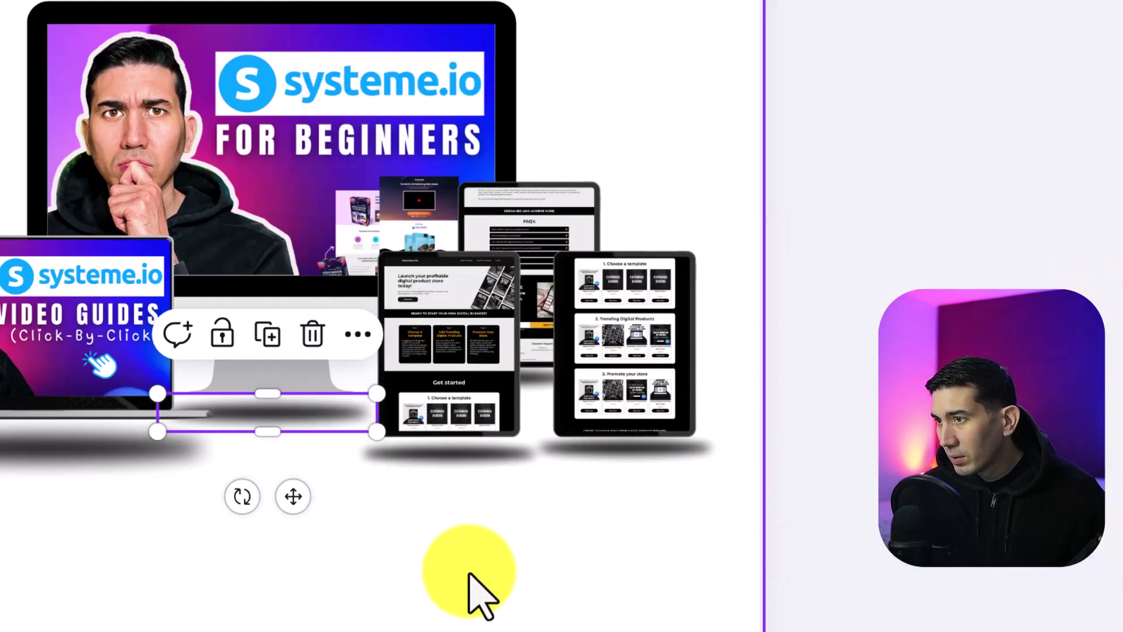
{"action": "left_click", "coordinate": [412, 598]}
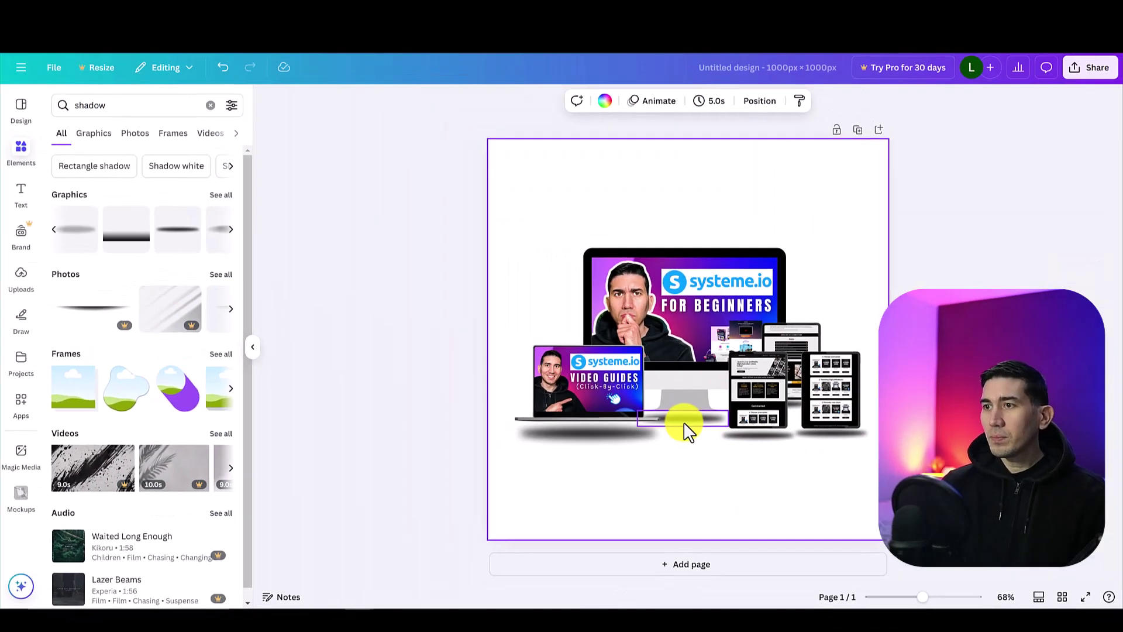
Step: Line up the shadows beneath the monitor base, the laptop and the tablets
{"action": "left_click", "coordinate": [700, 432]}
{"action": "left_click_drag", "start_coordinate": [701, 432], "coordinate": [677, 425]}
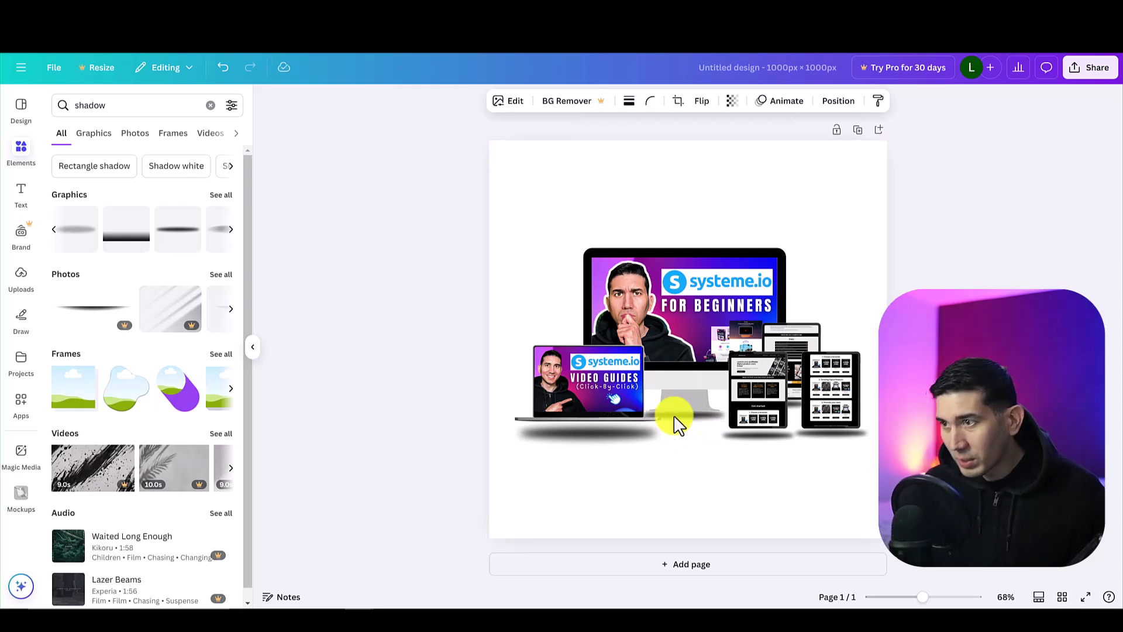
{"action": "left_click", "coordinate": [577, 456]}
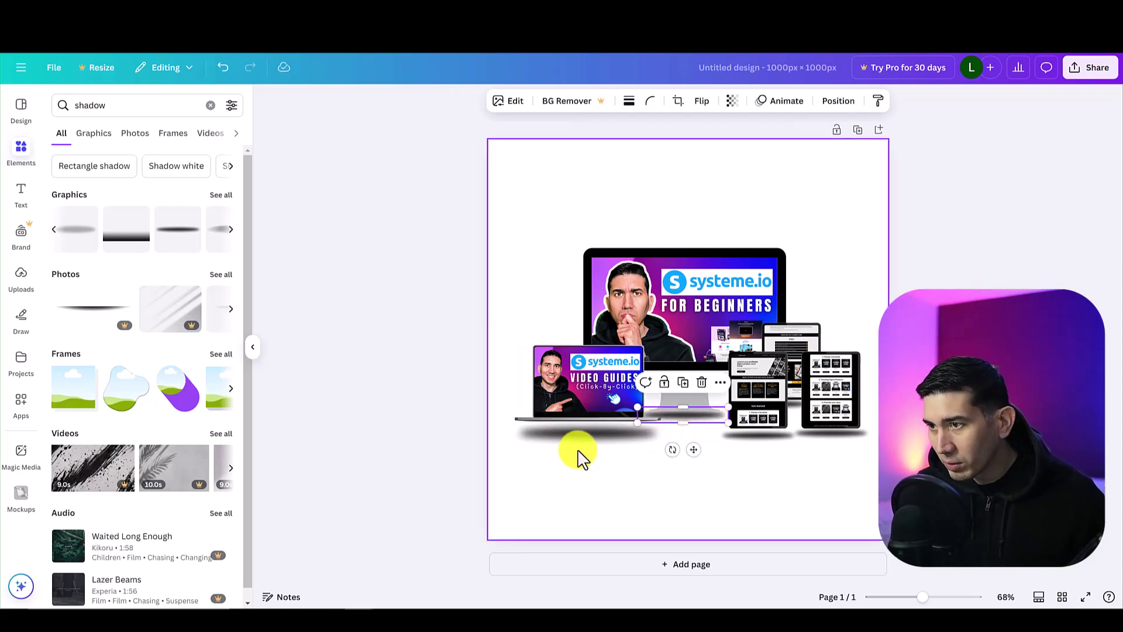
{"action": "left_click", "coordinate": [571, 431]}
{"action": "left_click_drag", "start_coordinate": [572, 431], "coordinate": [577, 435]}
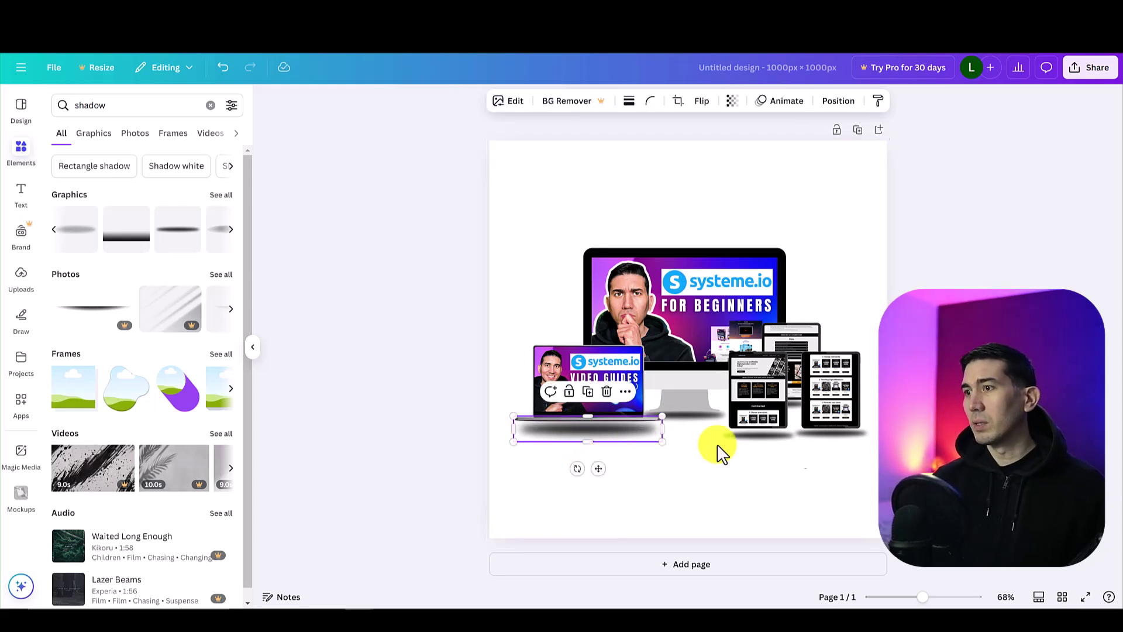
{"action": "left_click", "coordinate": [763, 451]}
{"action": "left_click", "coordinate": [759, 439]}
{"action": "left_click_drag", "start_coordinate": [759, 438], "coordinate": [747, 436]}
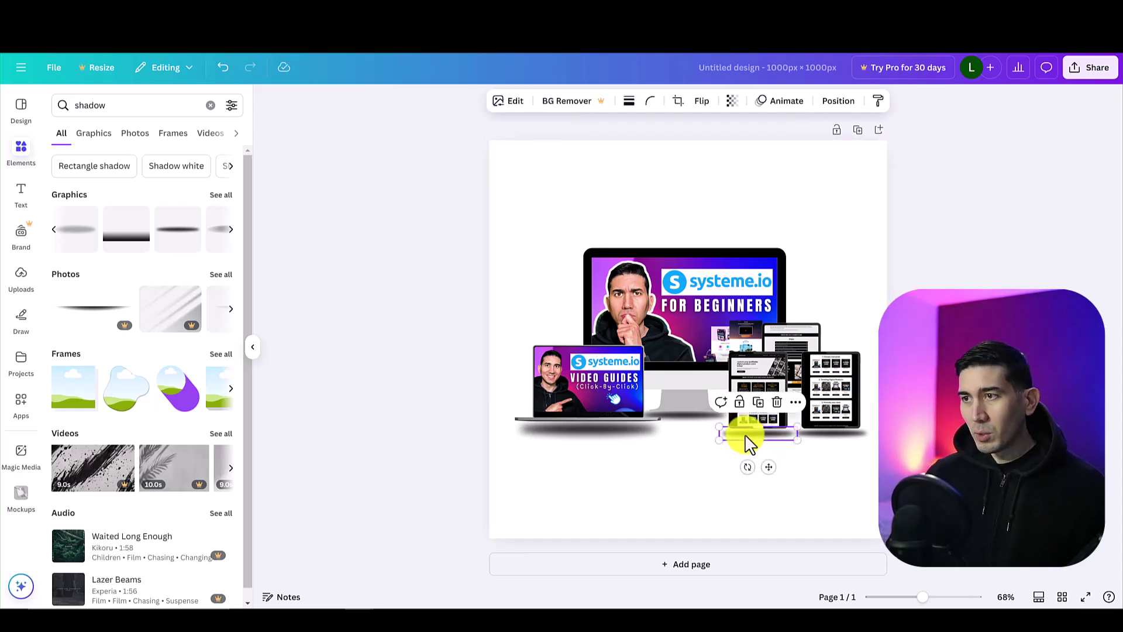
{"action": "left_click", "coordinate": [703, 494]}
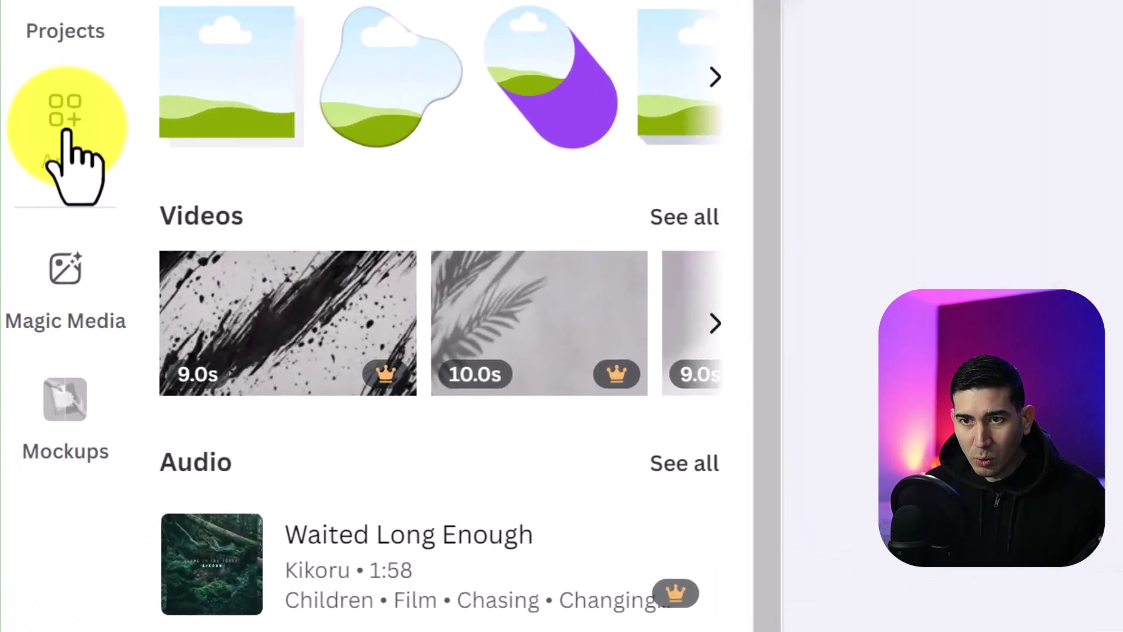
Step: Open the Mockups app from the Apps panel and browse its categories
{"action": "left_click", "coordinate": [21, 403]}
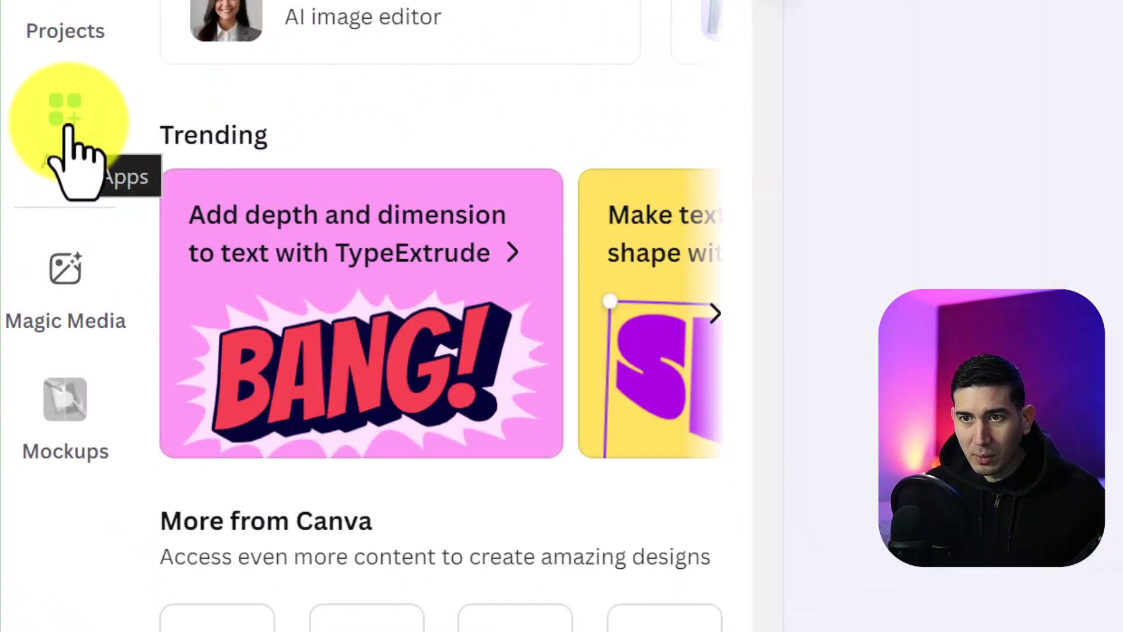
{"action": "scroll", "coordinate": [377, 12], "scroll_direction": "down", "scroll_amount": 5}
{"action": "scroll", "coordinate": [442, 316], "scroll_direction": "down", "scroll_amount": 5}
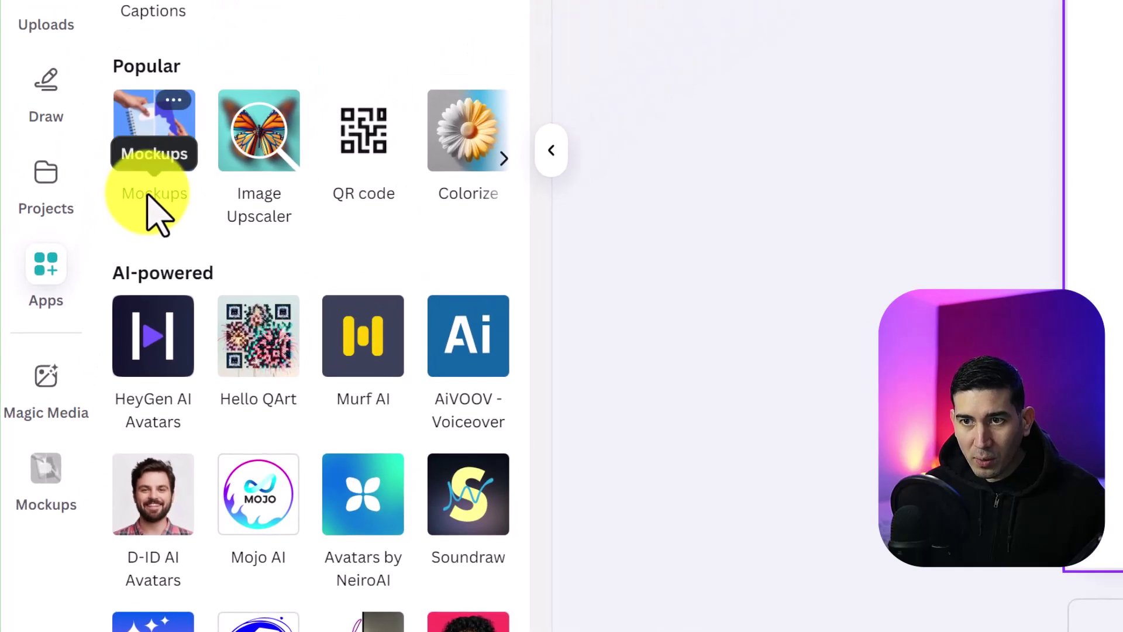
{"action": "left_click", "coordinate": [151, 136]}
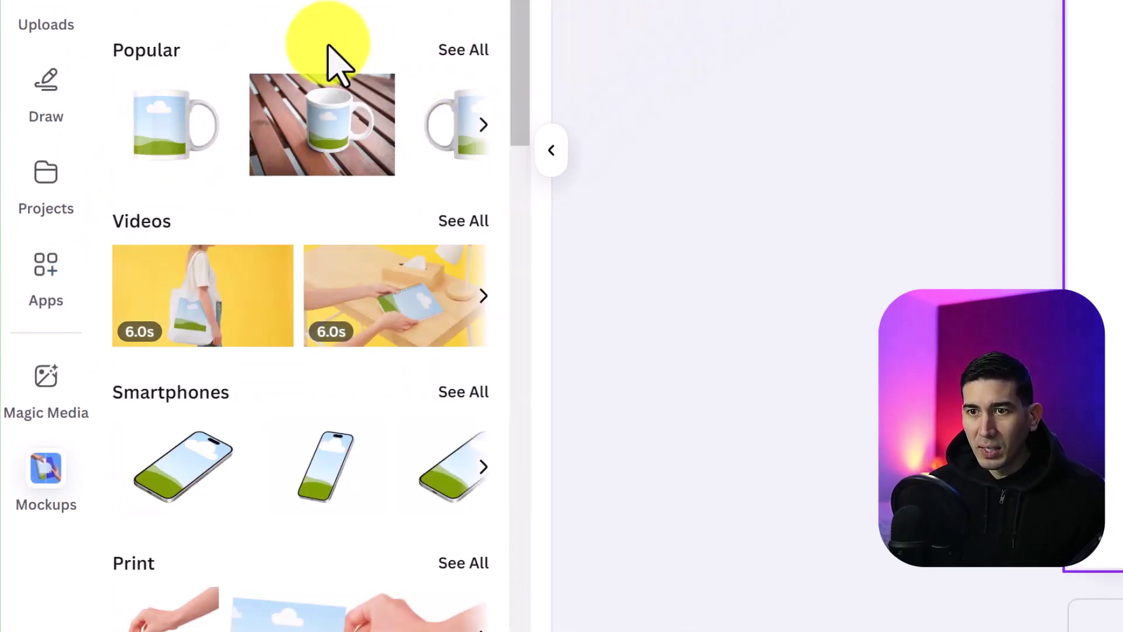
{"action": "scroll", "coordinate": [292, 234], "scroll_direction": "down", "scroll_amount": 5}
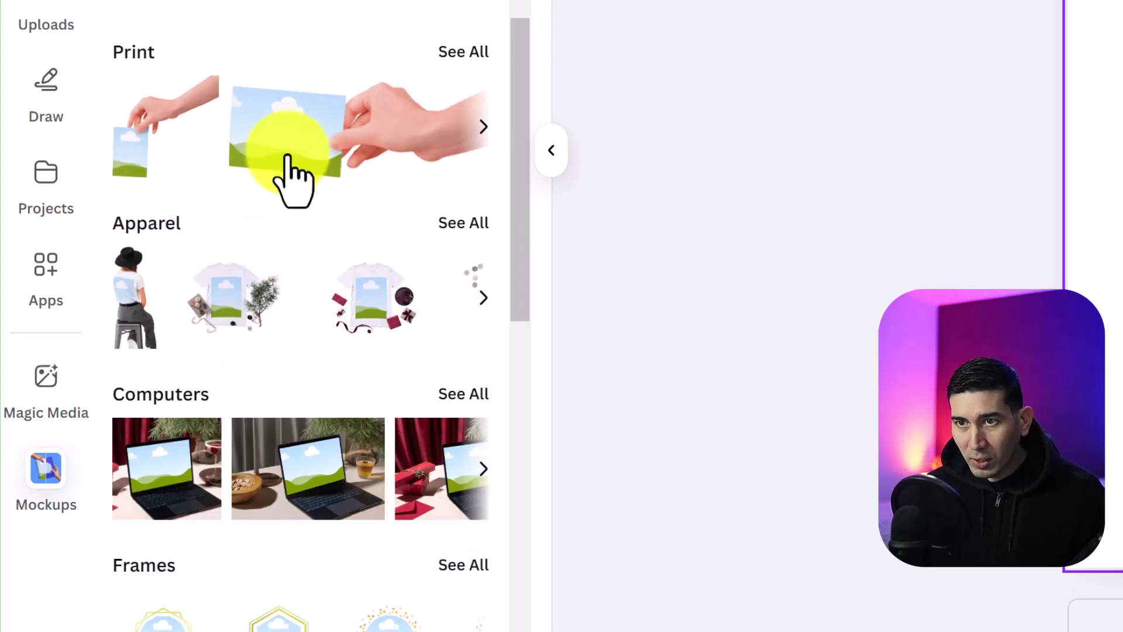
{"action": "scroll", "coordinate": [293, 178], "scroll_direction": "down", "scroll_amount": 8}
{"action": "scroll", "coordinate": [292, 193], "scroll_direction": "down", "scroll_amount": 5}
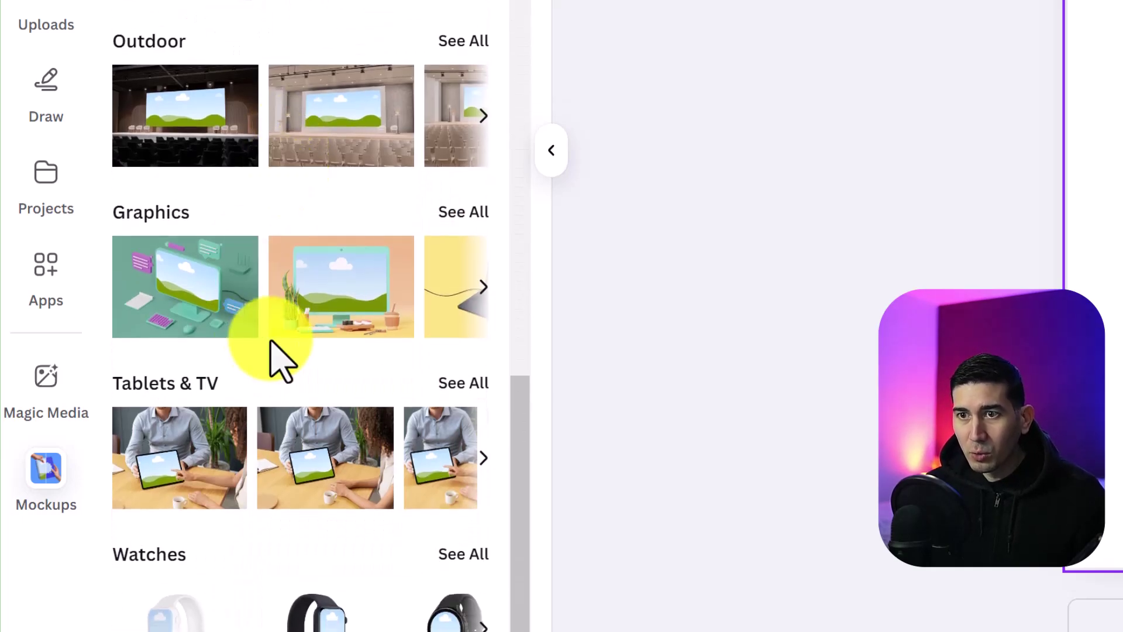
{"action": "scroll", "coordinate": [276, 356], "scroll_direction": "up", "scroll_amount": 12}
{"action": "scroll", "coordinate": [278, 363], "scroll_direction": "up", "scroll_amount": 5}
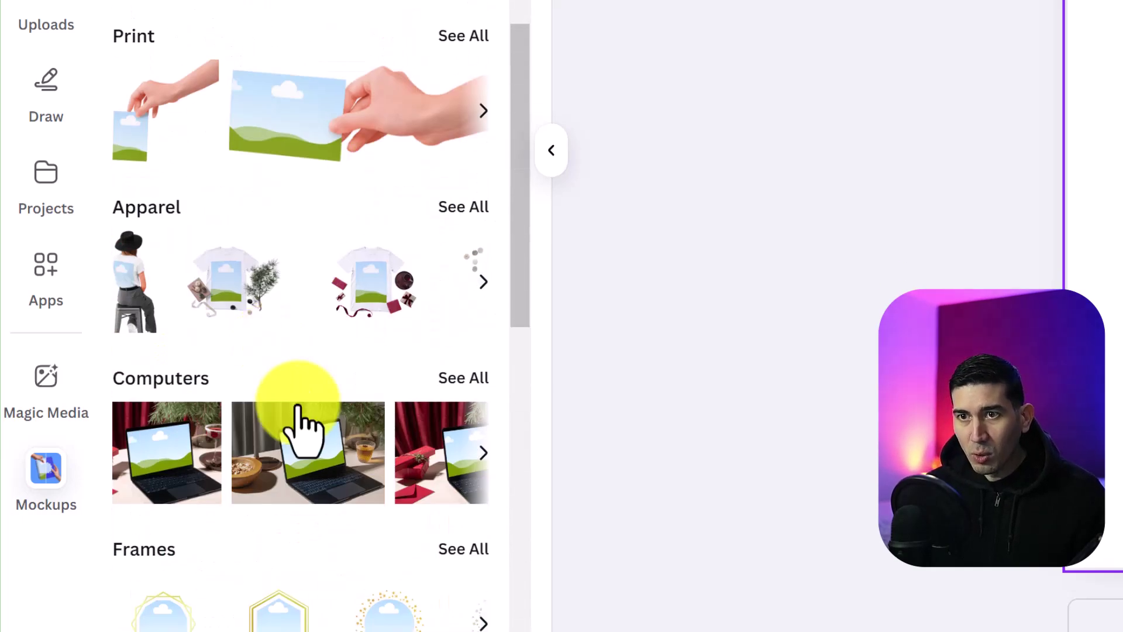
{"action": "scroll", "coordinate": [300, 421], "scroll_direction": "up", "scroll_amount": 2}
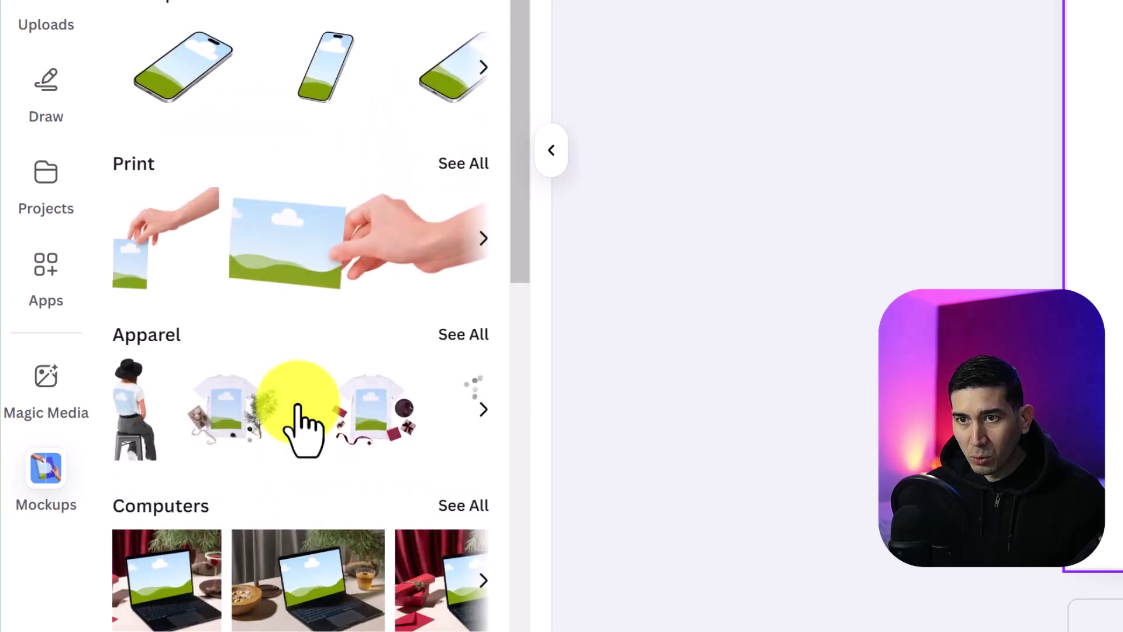
Step: Show all Print mockups and scroll down to the book covers
{"action": "left_click", "coordinate": [467, 169]}
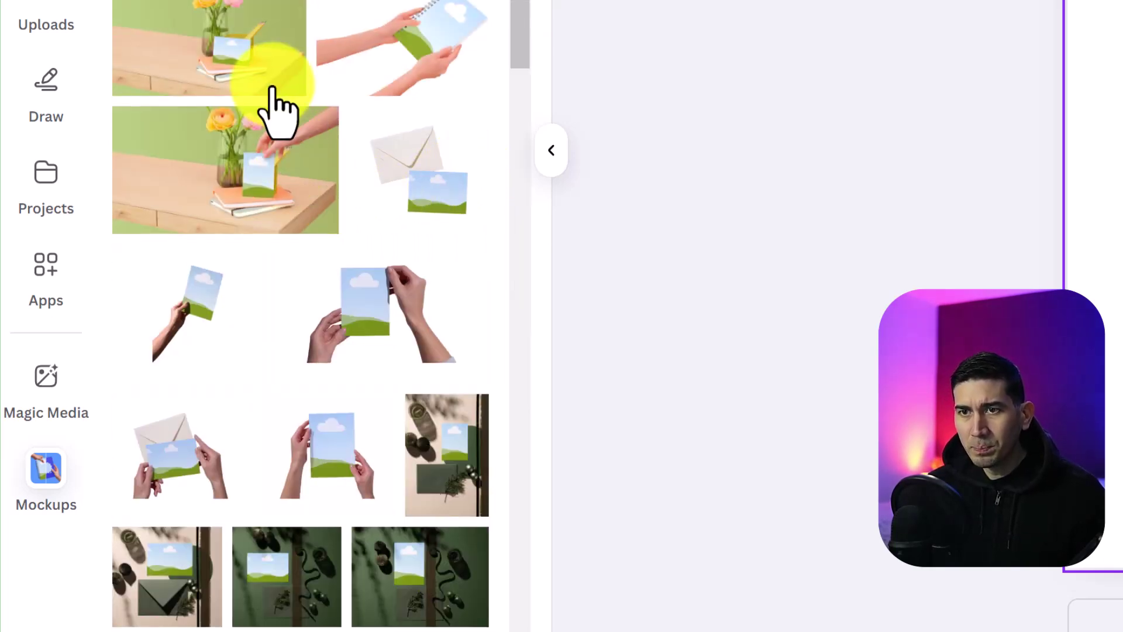
{"action": "scroll", "coordinate": [272, 113], "scroll_direction": "down", "scroll_amount": 6}
{"action": "scroll", "coordinate": [275, 117], "scroll_direction": "down", "scroll_amount": 4}
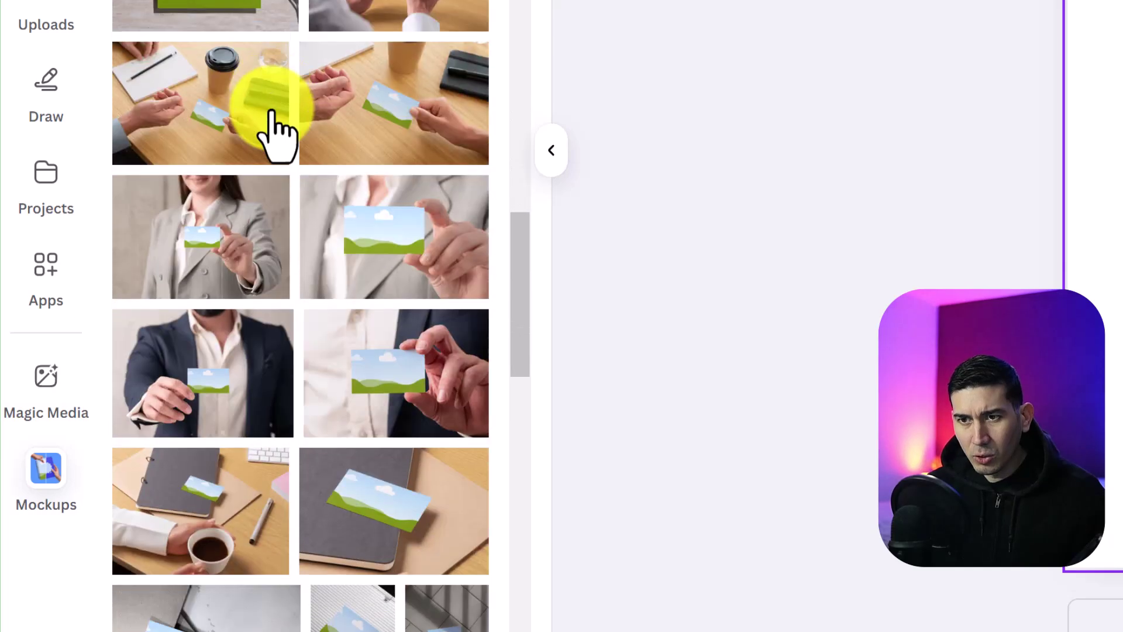
{"action": "scroll", "coordinate": [275, 117], "scroll_direction": "down", "scroll_amount": 9}
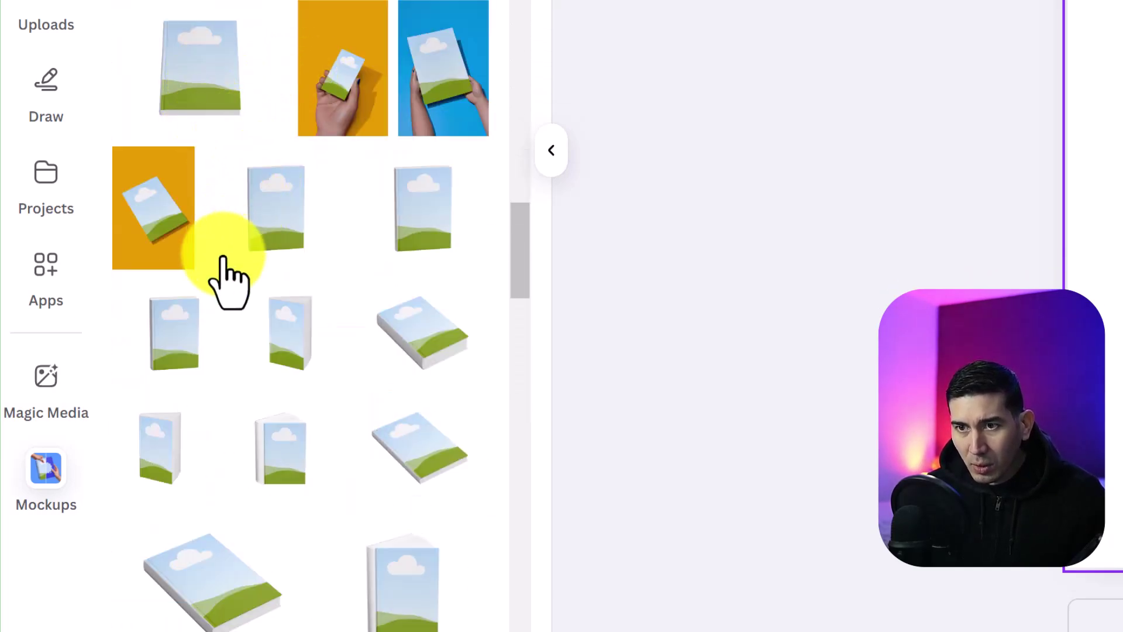
{"action": "scroll", "coordinate": [222, 293], "scroll_direction": "down", "scroll_amount": 2}
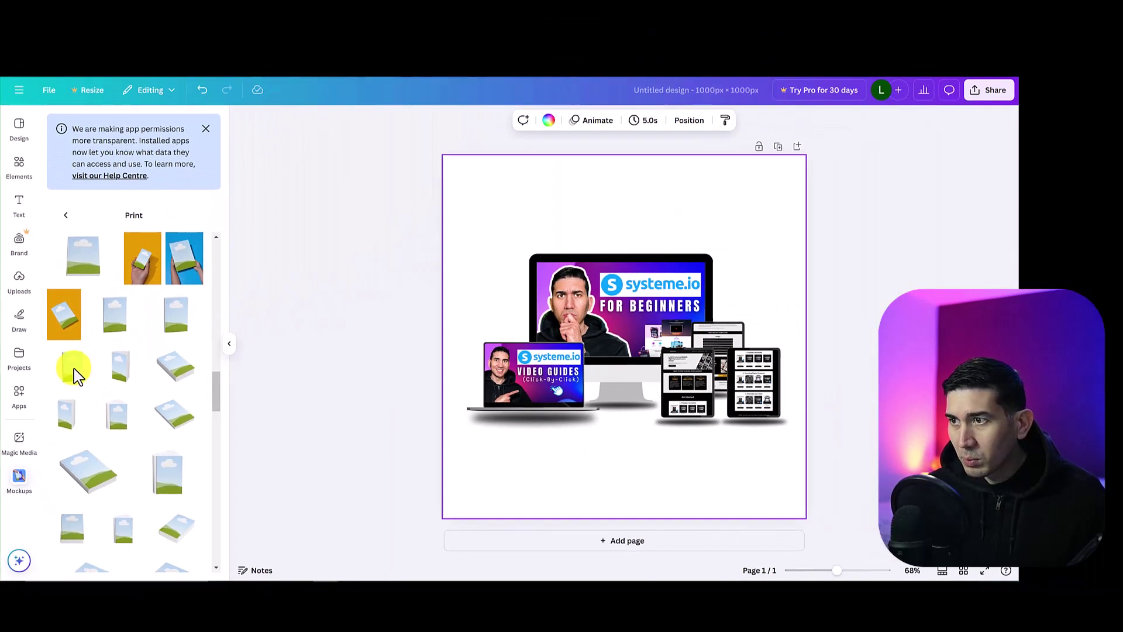
Step: Add a book mockup, size and place it near the top-left, and send it behind the devices
{"action": "left_click", "coordinate": [182, 217]}
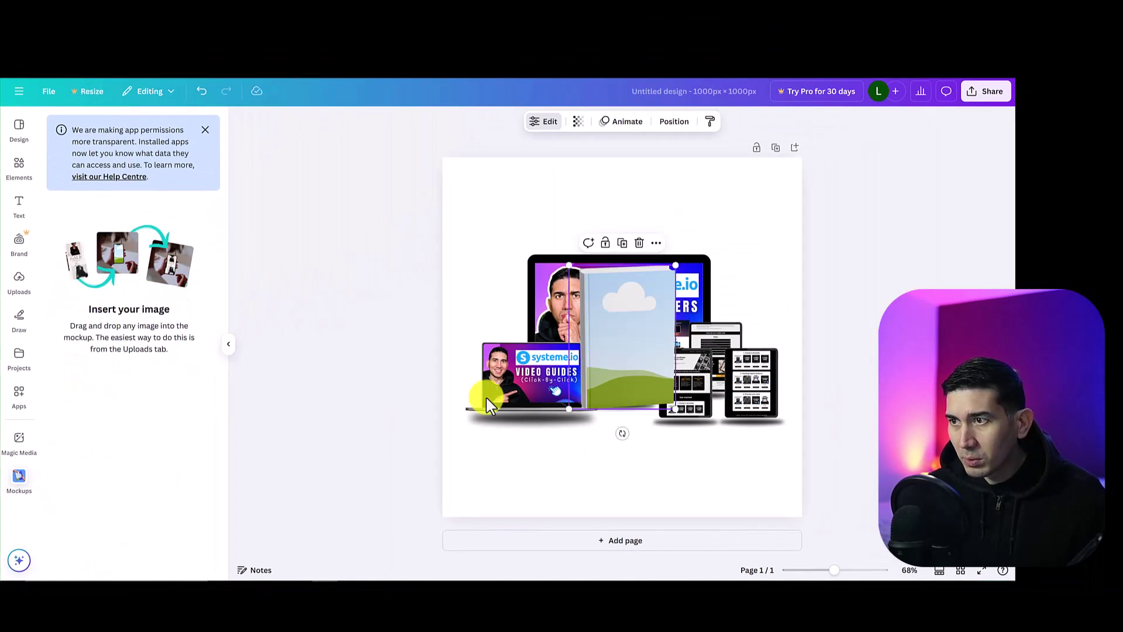
{"action": "left_click_drag", "start_coordinate": [618, 318], "coordinate": [526, 237]}
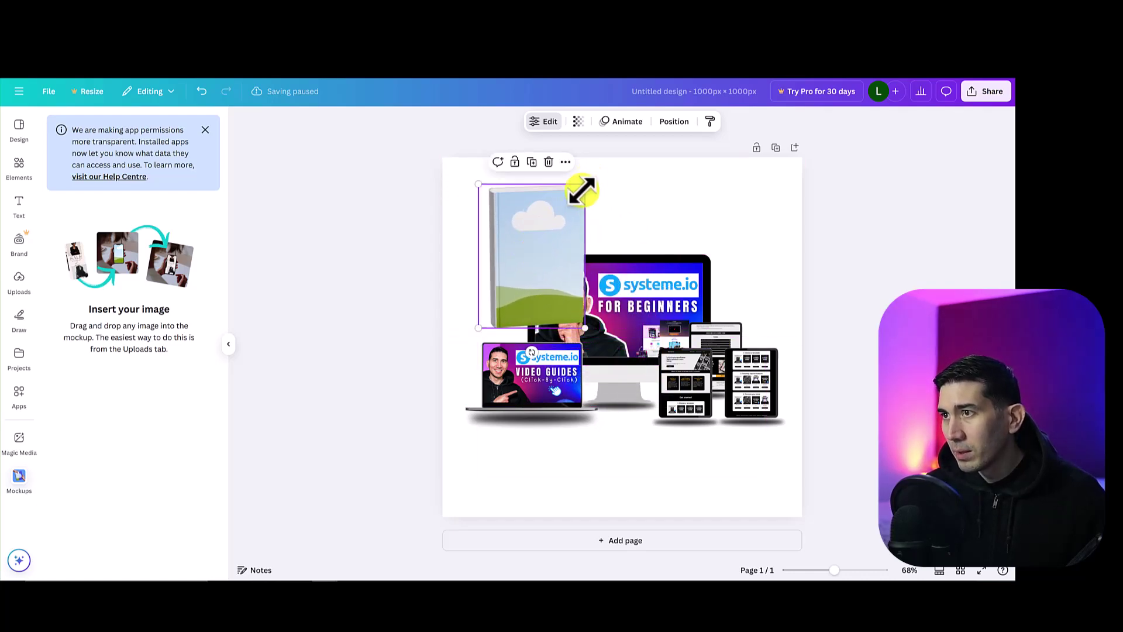
{"action": "left_click_drag", "start_coordinate": [582, 187], "coordinate": [521, 245]}
{"action": "left_click_drag", "start_coordinate": [508, 294], "coordinate": [515, 271]}
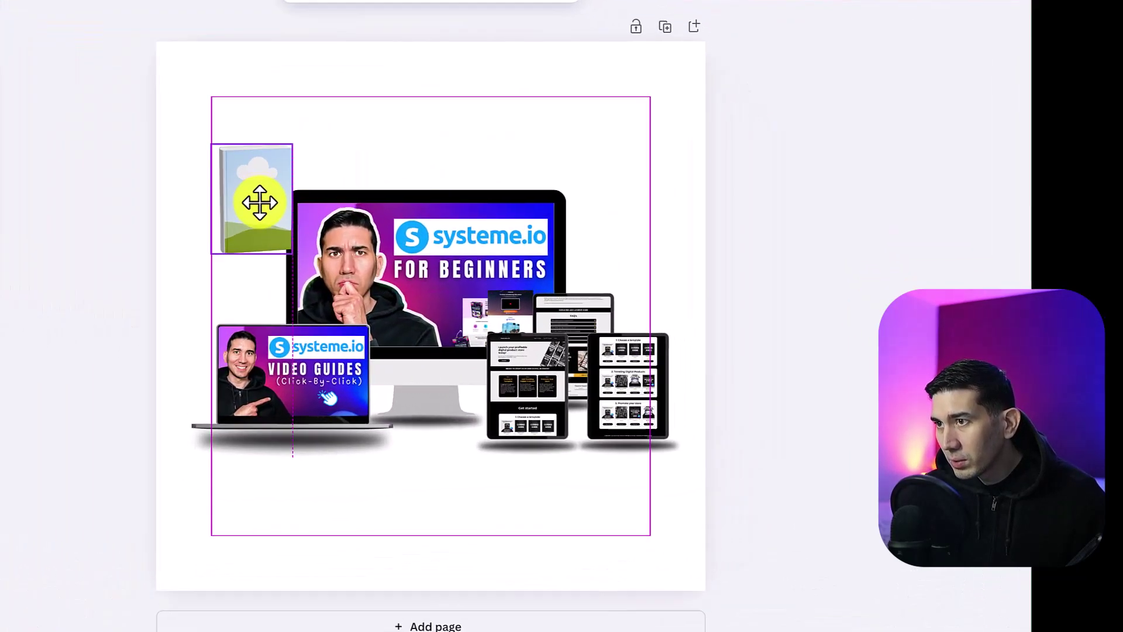
{"action": "left_click_drag", "start_coordinate": [235, 209], "coordinate": [236, 210]}
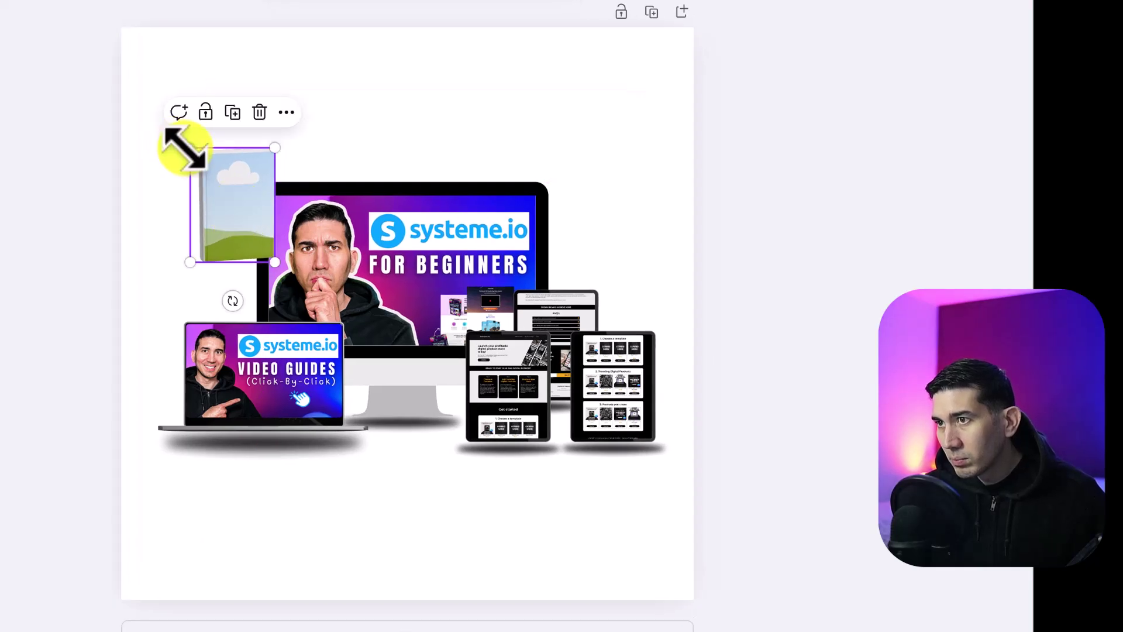
{"action": "left_click_drag", "start_coordinate": [182, 145], "coordinate": [186, 142]}
{"action": "left_click_drag", "start_coordinate": [248, 224], "coordinate": [259, 215]}
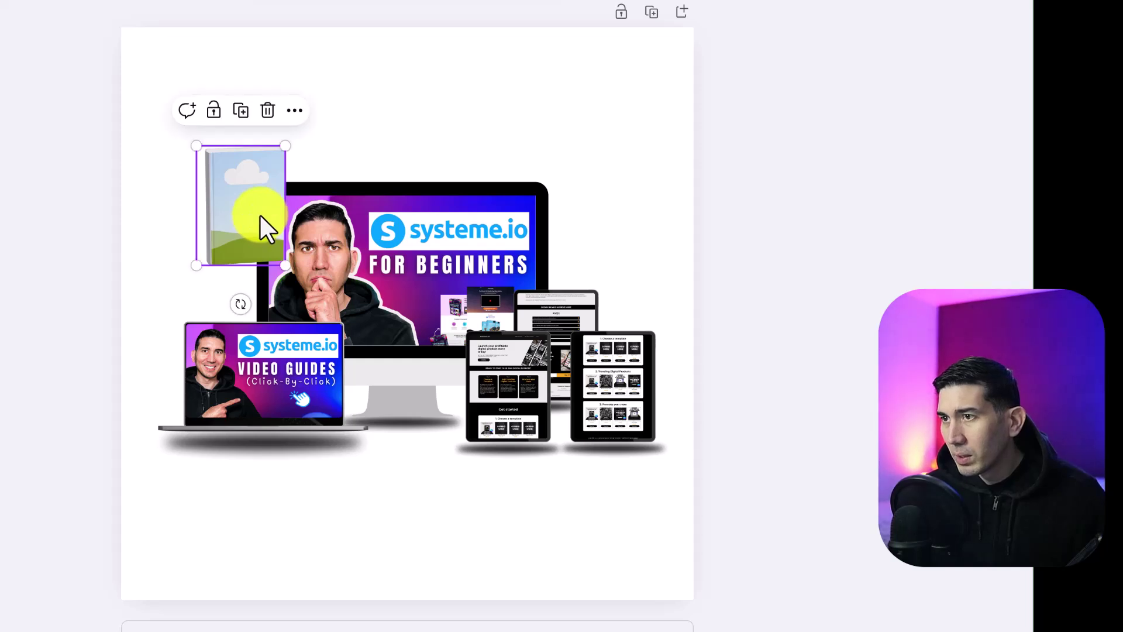
{"action": "right_click", "coordinate": [260, 215]}
{"action": "mouse_move", "coordinate": [454, 433]}
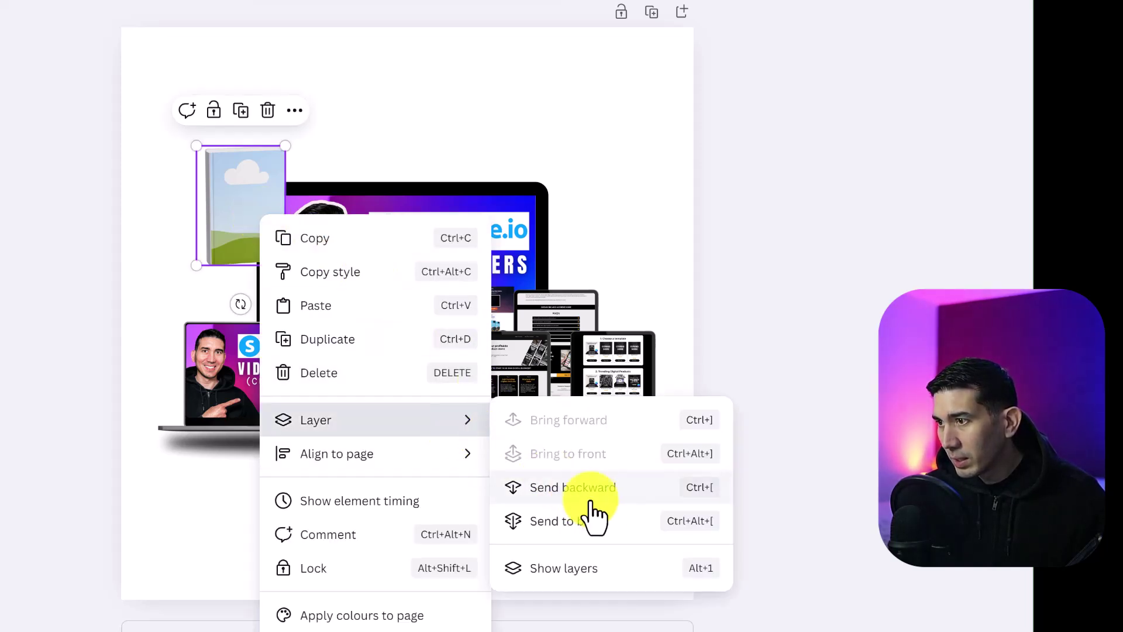
{"action": "left_click", "coordinate": [606, 521]}
{"action": "left_click", "coordinate": [865, 213]}
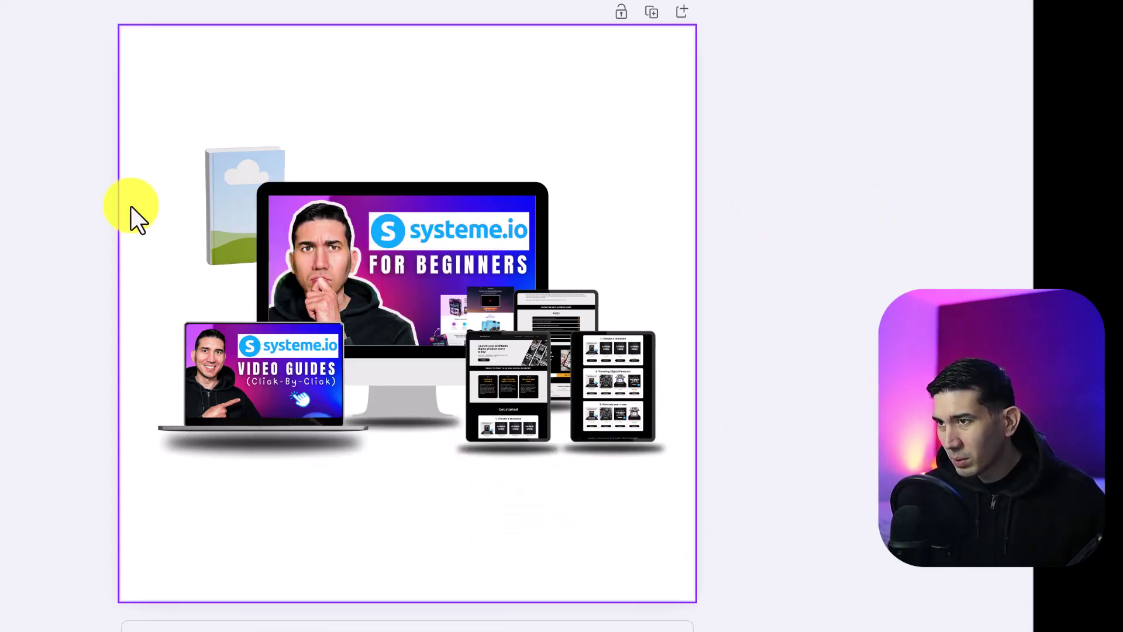
Step: Paste three copies of the book, spread them out, and send them all behind the monitor
{"action": "left_click", "coordinate": [215, 192]}
{"action": "key", "text": "ctrl+v"}
{"action": "left_click_drag", "start_coordinate": [258, 196], "coordinate": [535, 186]}
{"action": "key", "text": "ctrl+v"}
{"action": "key", "text": "ctrl+v"}
{"action": "key", "text": "ctrl+v"}
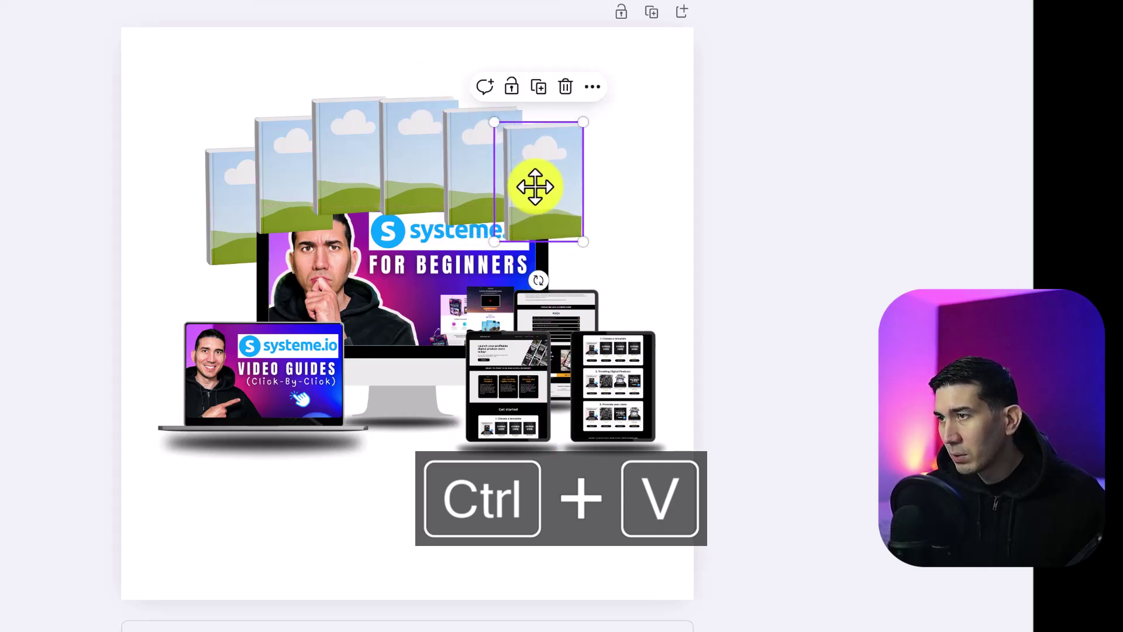
{"action": "key", "text": "ctrl+v"}
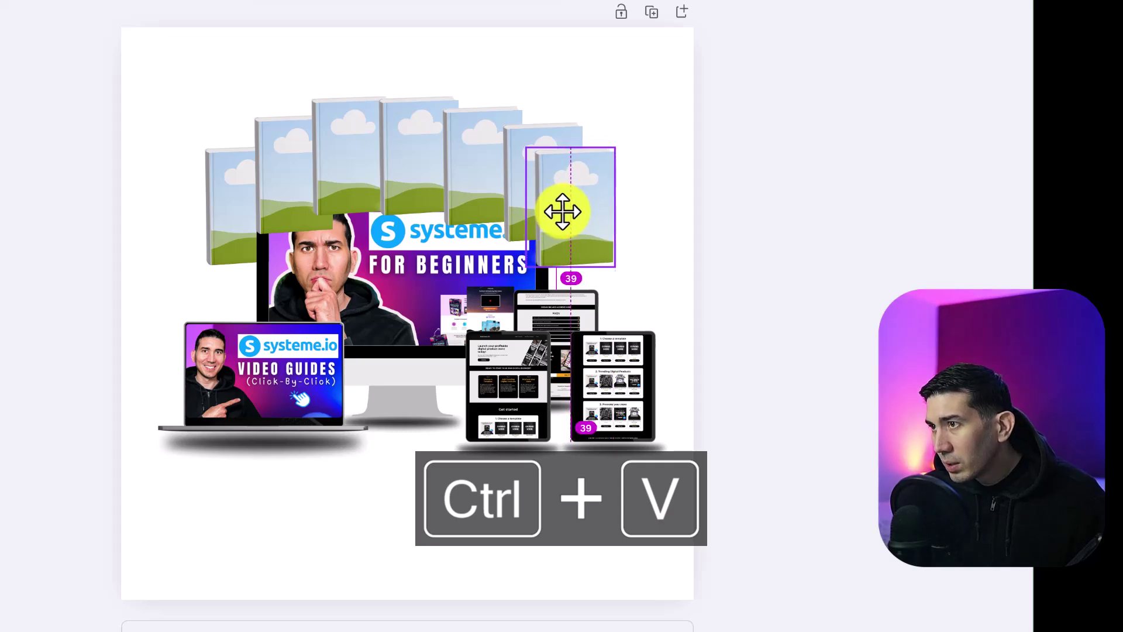
{"action": "left_click", "coordinate": [677, 175]}
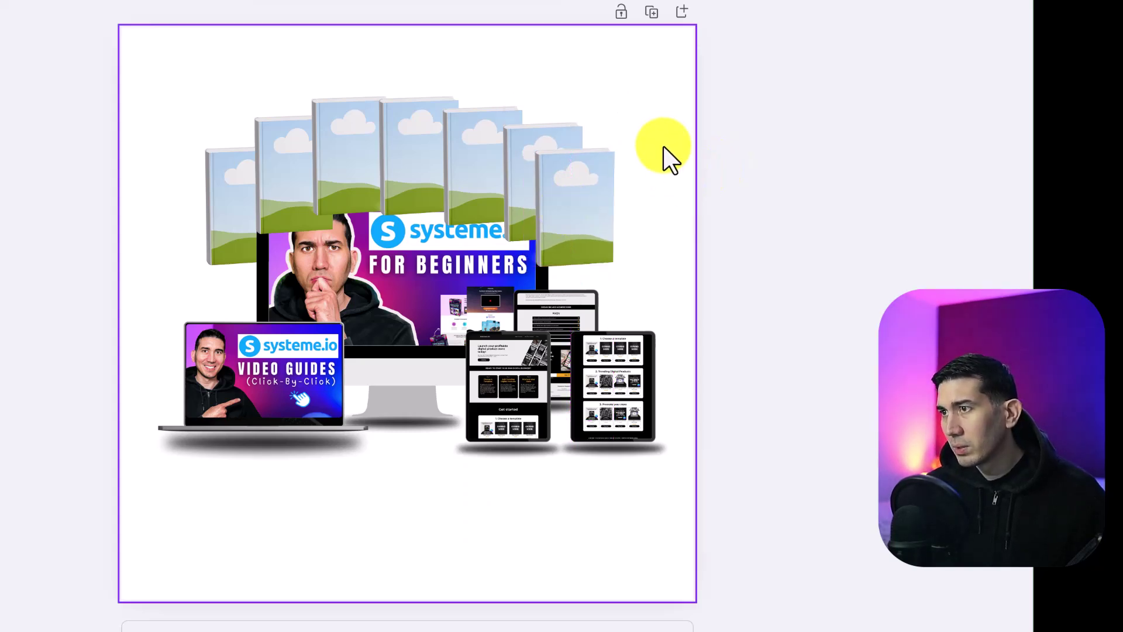
{"action": "left_click_drag", "start_coordinate": [319, 153], "coordinate": [305, 153]}
{"action": "right_click", "coordinate": [376, 149]}
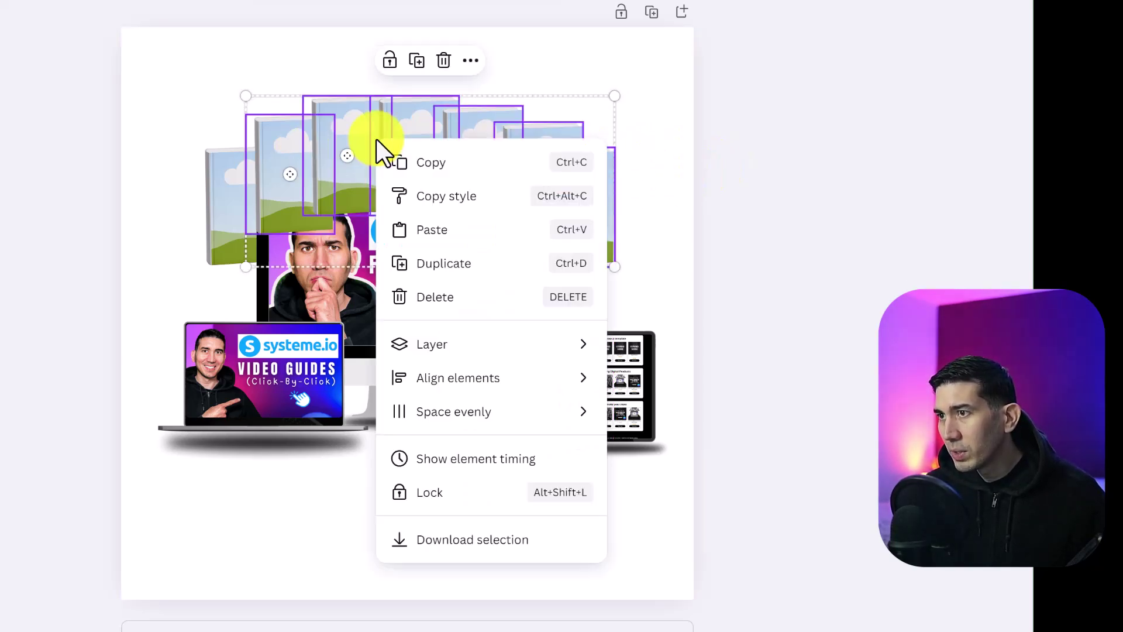
{"action": "mouse_move", "coordinate": [539, 355]}
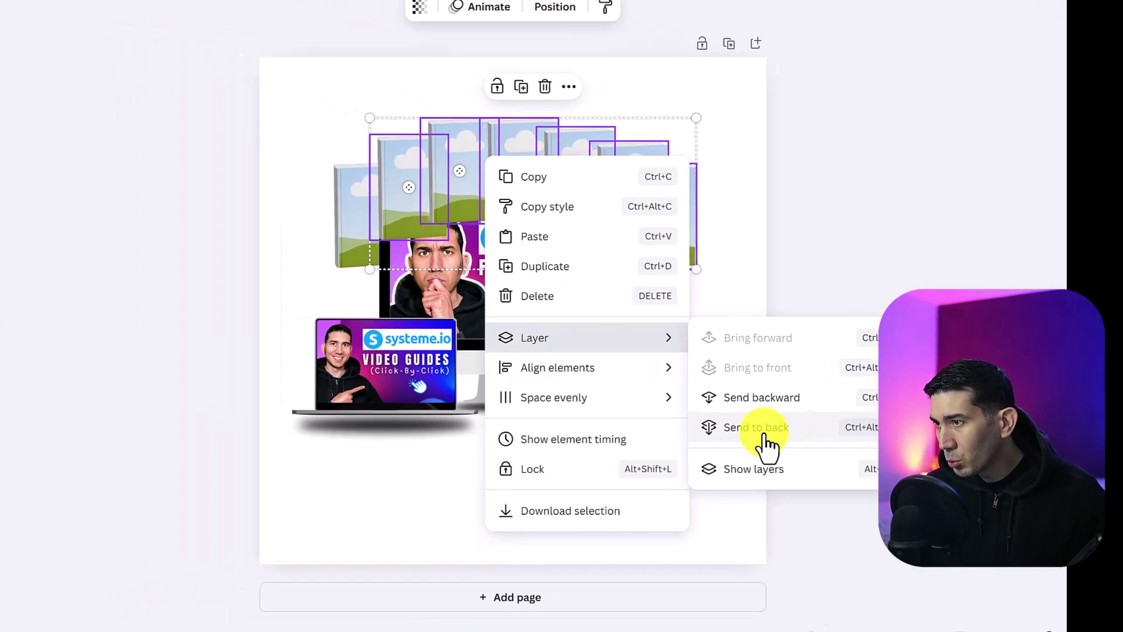
{"action": "left_click", "coordinate": [766, 455]}
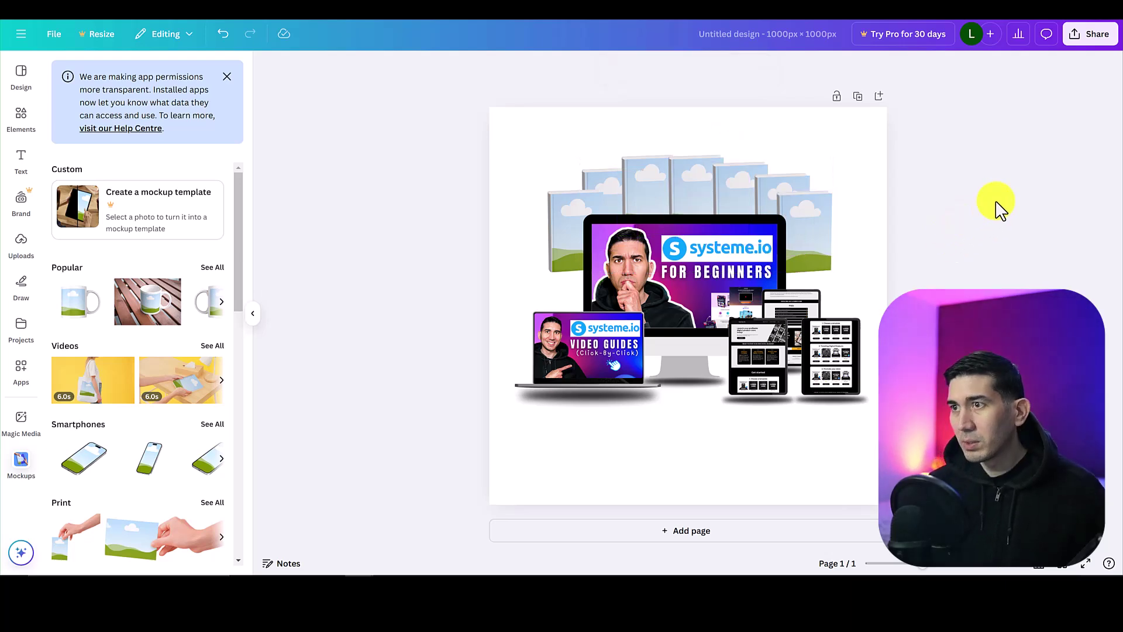
Step: Check the leftmost book's options without changing anything, then deselect it
{"action": "left_click", "coordinate": [565, 226]}
{"action": "right_click", "coordinate": [566, 225]}
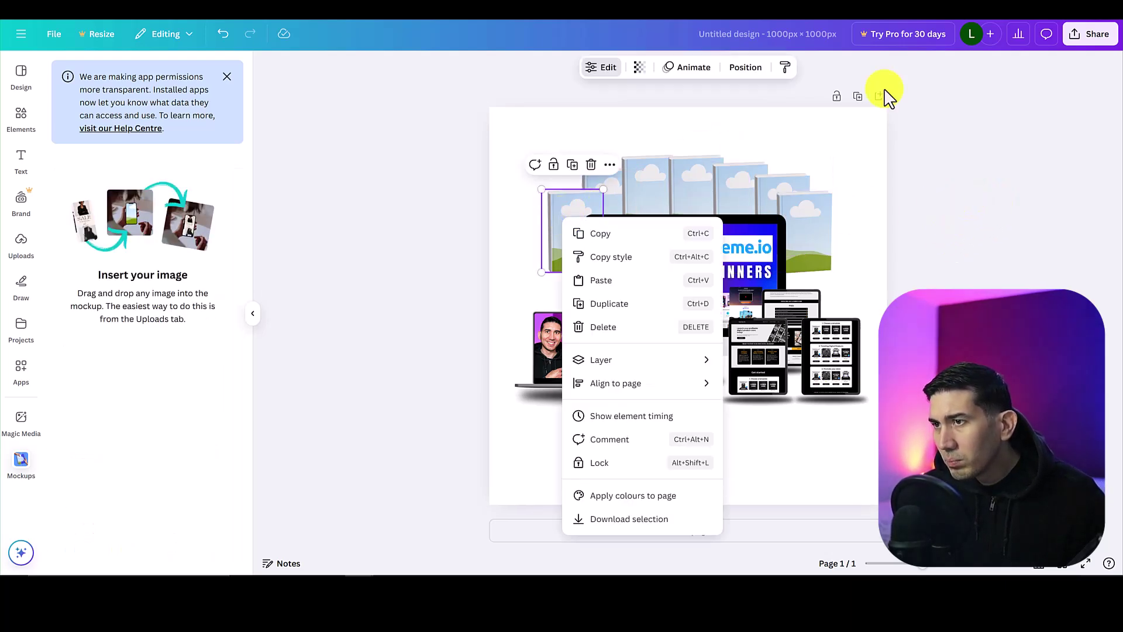
{"action": "left_click", "coordinate": [1001, 140]}
{"action": "left_click", "coordinate": [457, 268]}
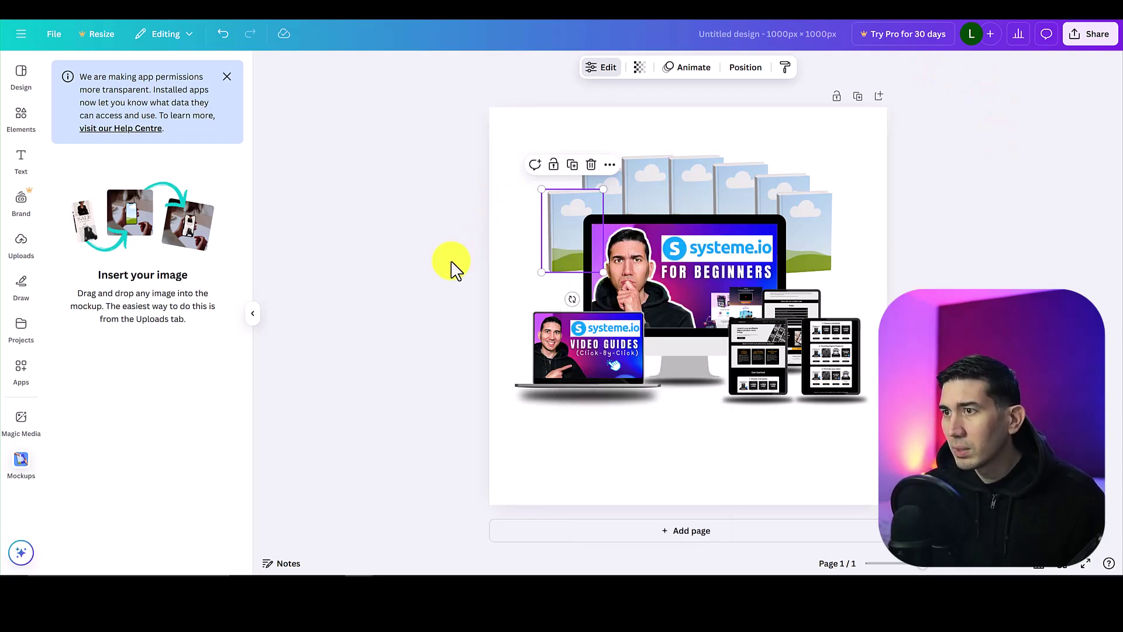
Step: Drop uploaded covers onto the books: Canva Crash Course, Profit Blueprint, Instagram Planner, Digital Product Blueprint, Instagram Mastery
{"action": "left_click", "coordinate": [23, 247]}
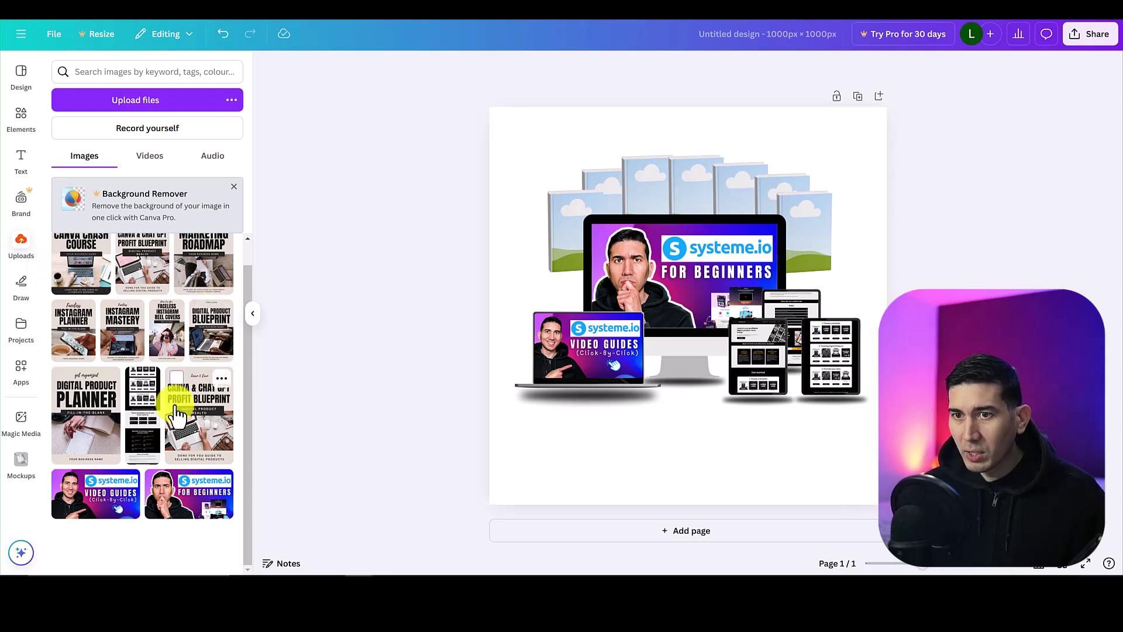
{"action": "scroll", "coordinate": [155, 380], "scroll_direction": "up", "scroll_amount": 1}
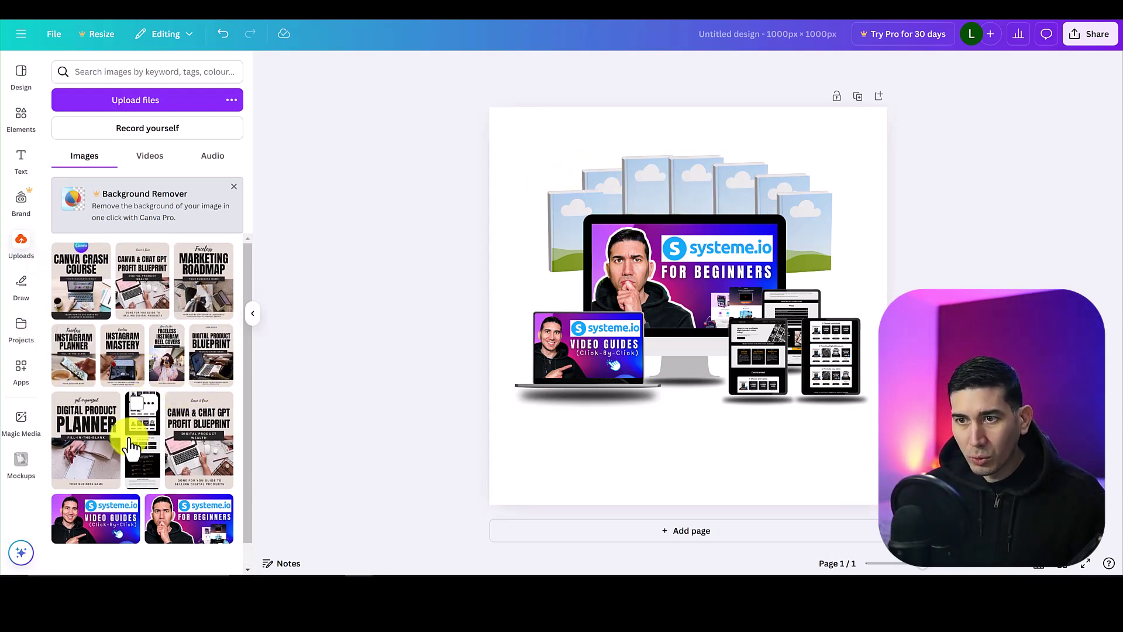
{"action": "left_click_drag", "start_coordinate": [61, 284], "coordinate": [576, 208]}
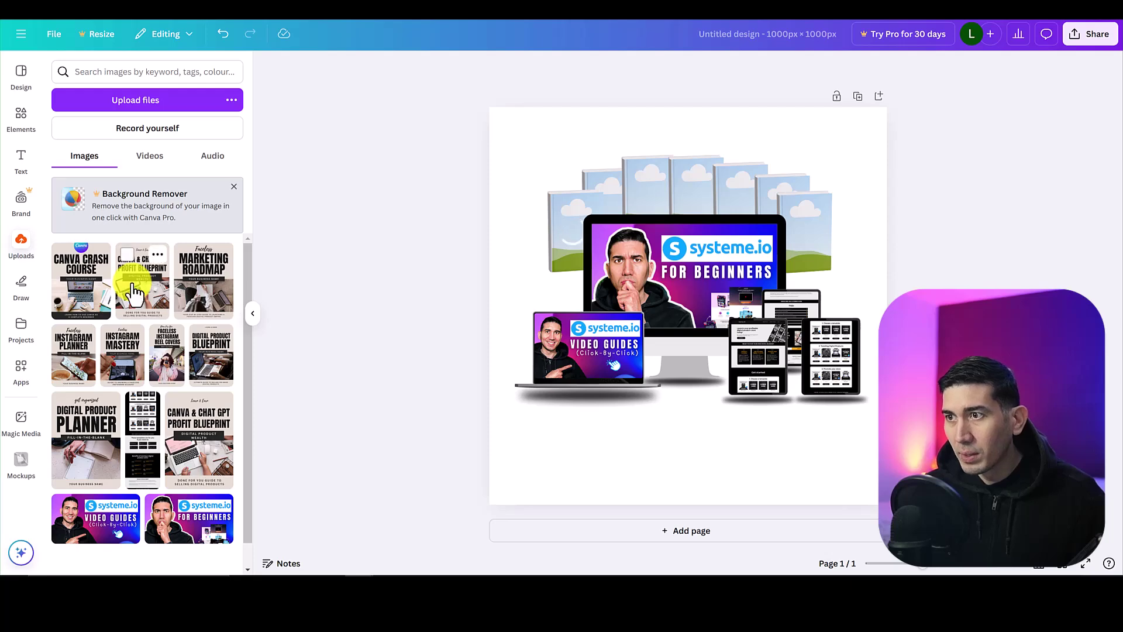
{"action": "left_click_drag", "start_coordinate": [133, 292], "coordinate": [649, 193]}
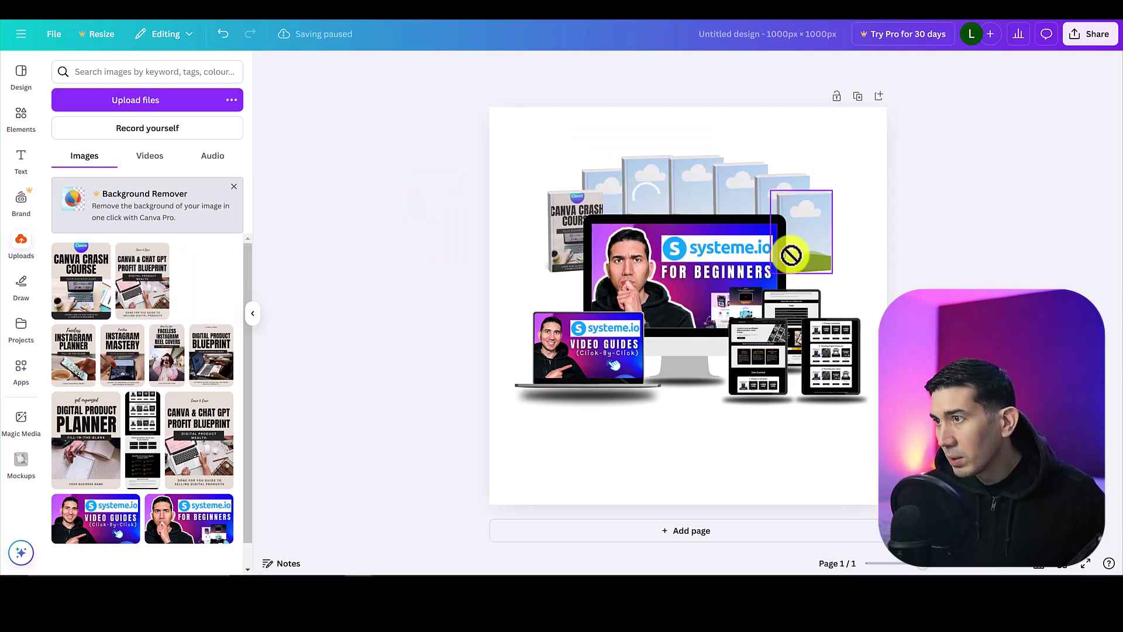
{"action": "left_click_drag", "start_coordinate": [791, 255], "coordinate": [807, 240]}
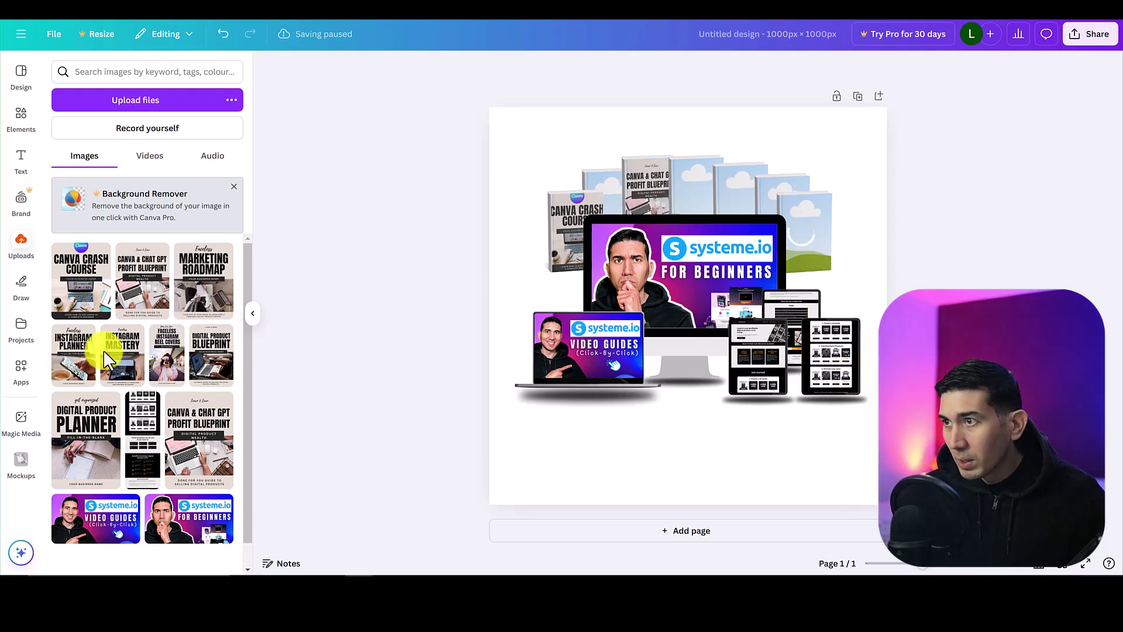
{"action": "left_click_drag", "start_coordinate": [105, 357], "coordinate": [695, 188]}
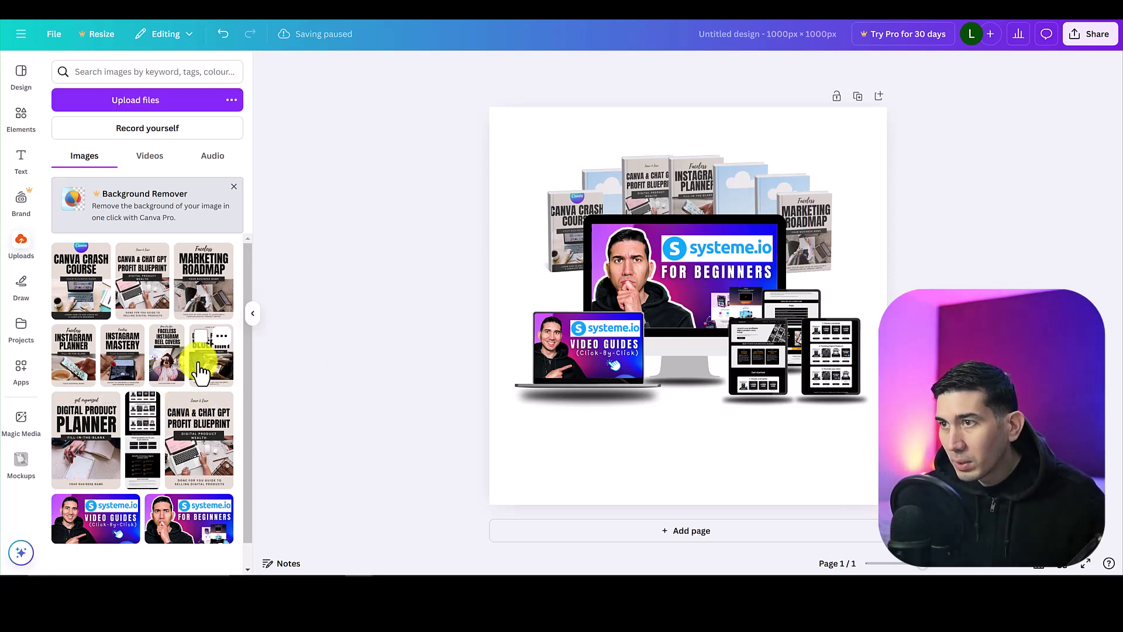
{"action": "left_click_drag", "start_coordinate": [209, 366], "coordinate": [602, 184]}
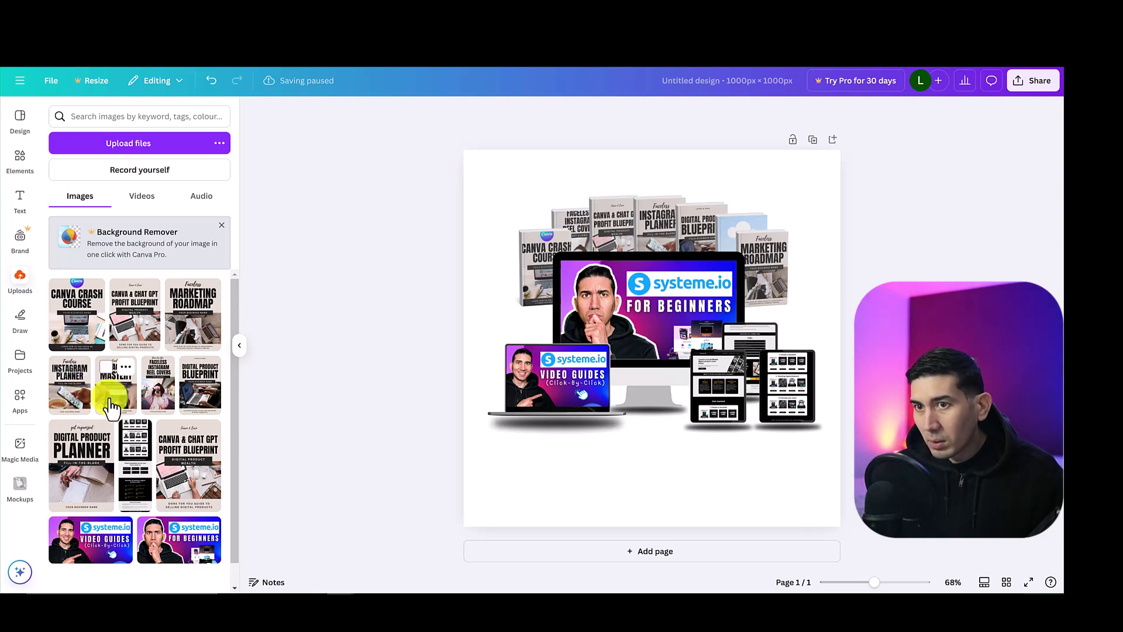
{"action": "left_click_drag", "start_coordinate": [111, 404], "coordinate": [732, 231]}
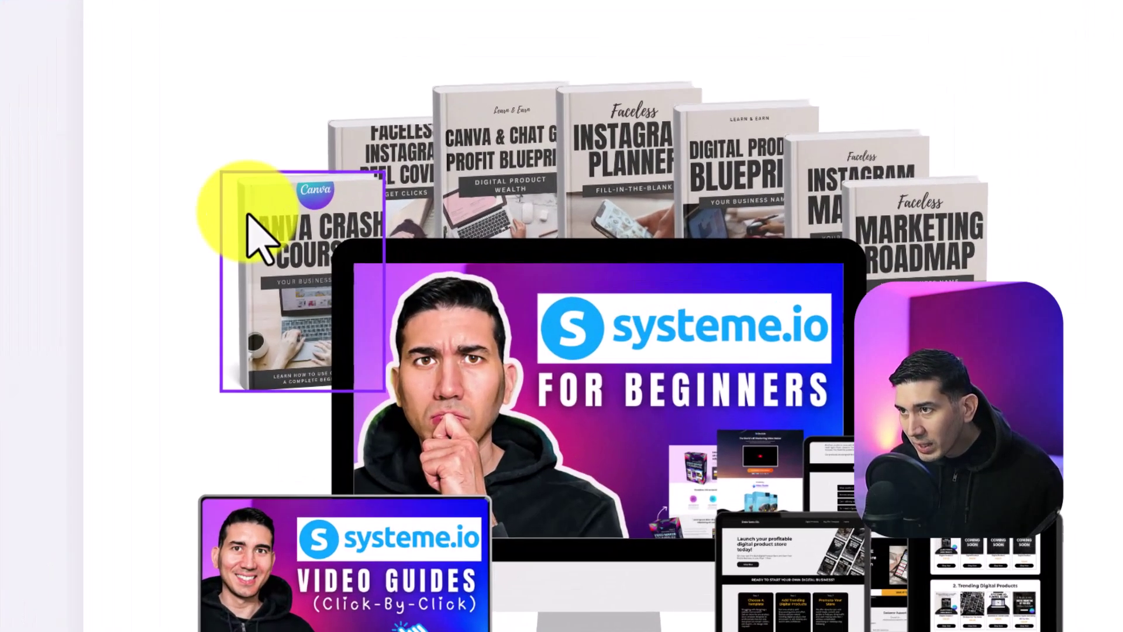
Step: Tighten the crop of the Canva Crash Course cover and apply it
{"action": "left_click", "coordinate": [287, 284]}
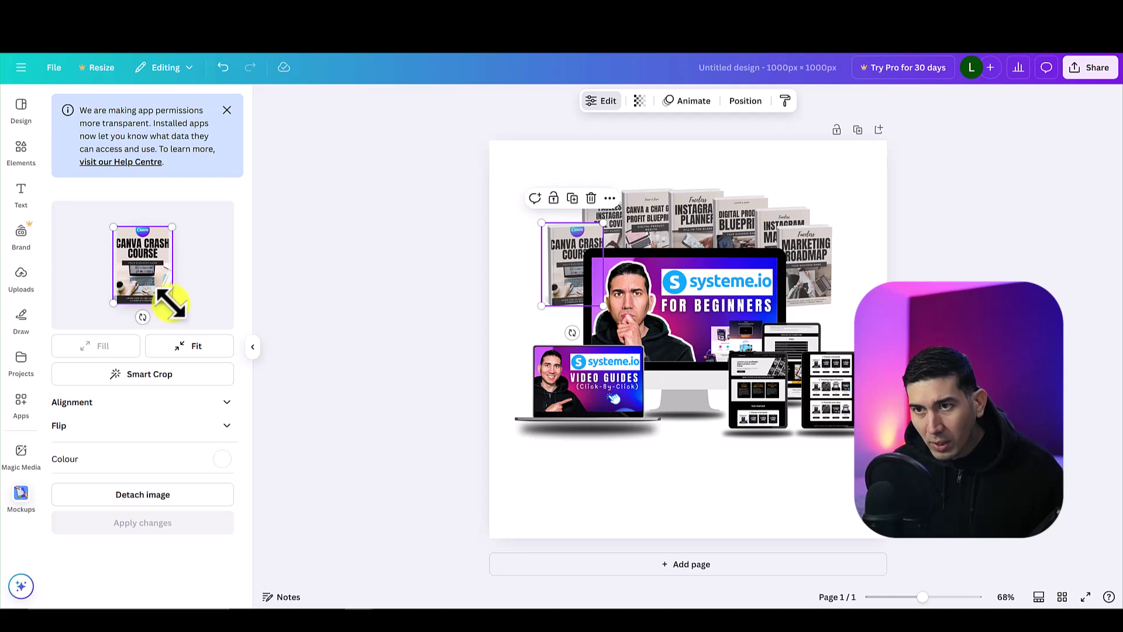
{"action": "left_click_drag", "start_coordinate": [171, 303], "coordinate": [166, 296]}
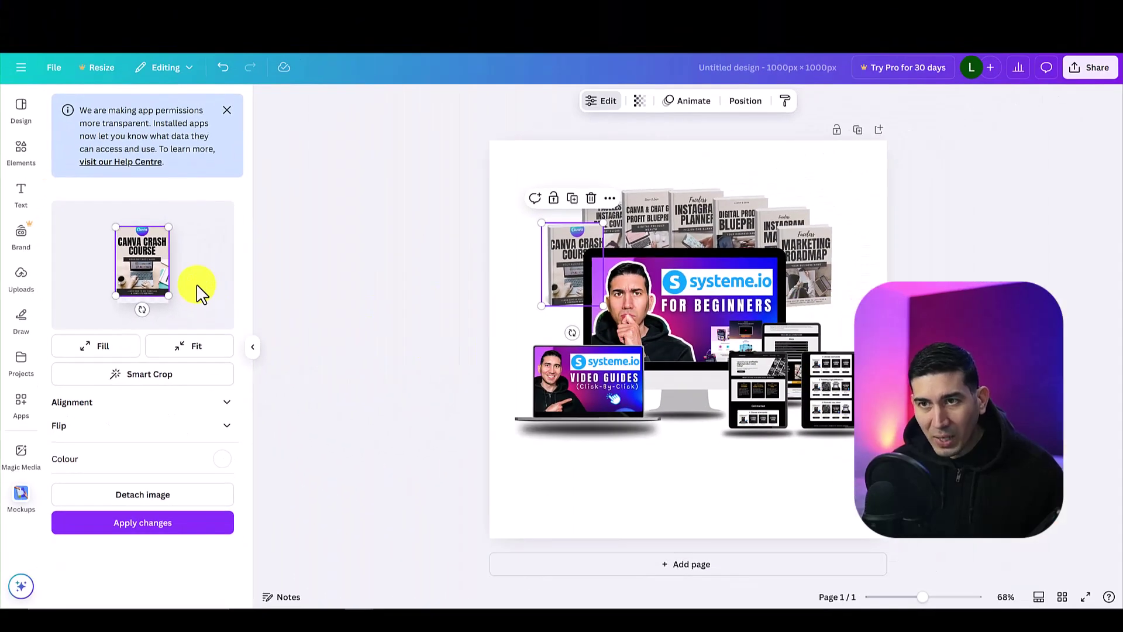
{"action": "left_click", "coordinate": [165, 526]}
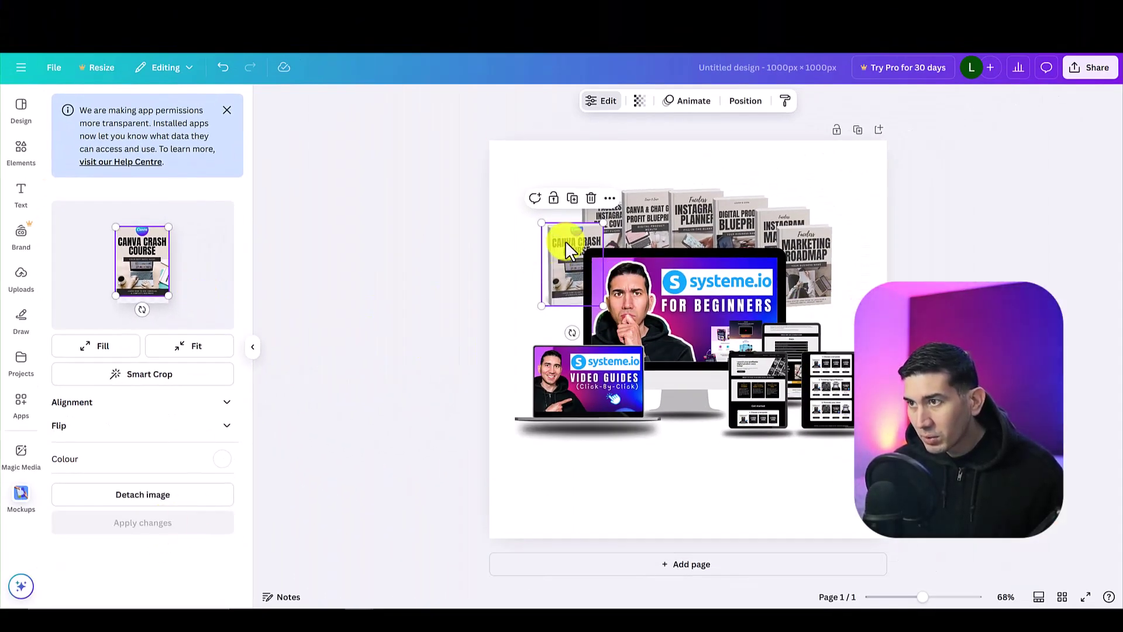
{"action": "left_click", "coordinate": [722, 165]}
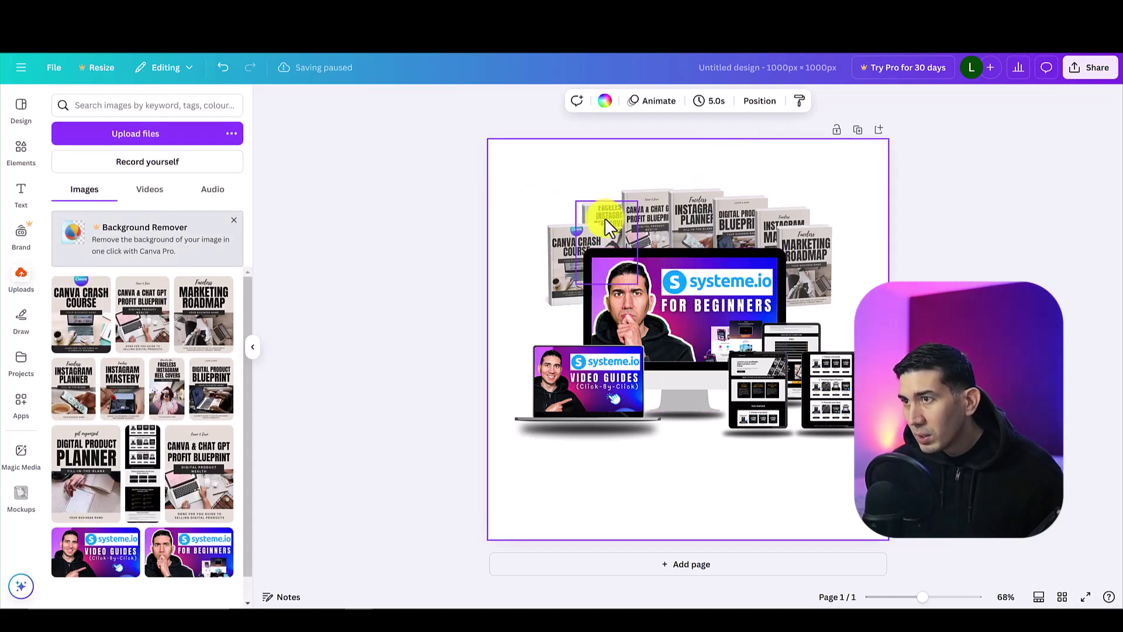
Step: Reposition the Faceless Instagram Reel Covers image so its title shows fully, and apply it
{"action": "left_click", "coordinate": [605, 213]}
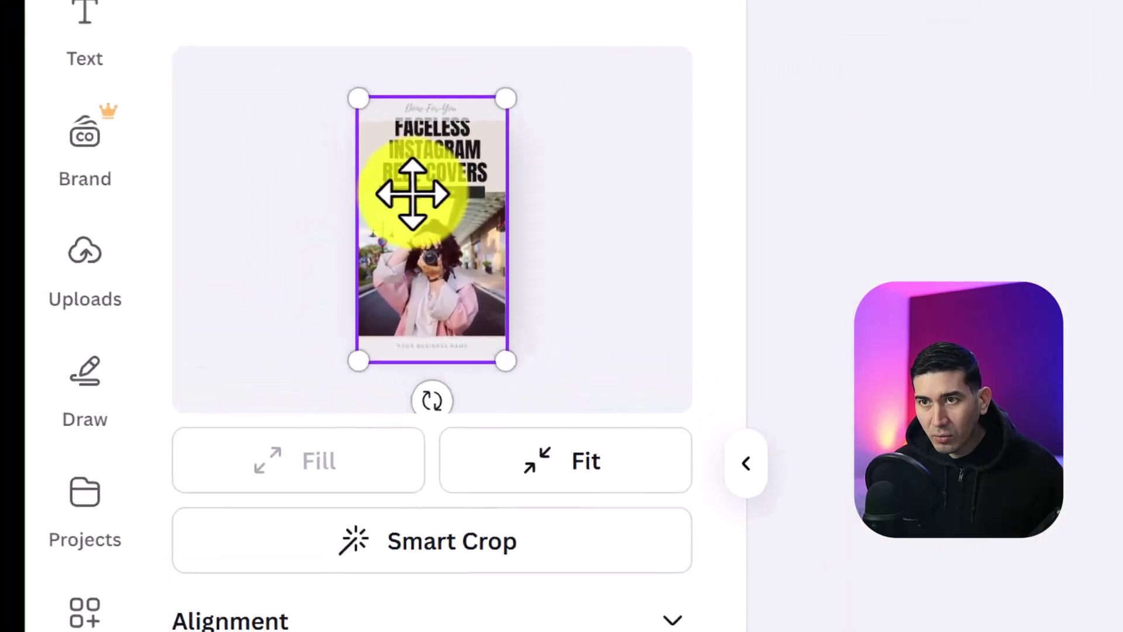
{"action": "left_click_drag", "start_coordinate": [135, 252], "coordinate": [135, 247]}
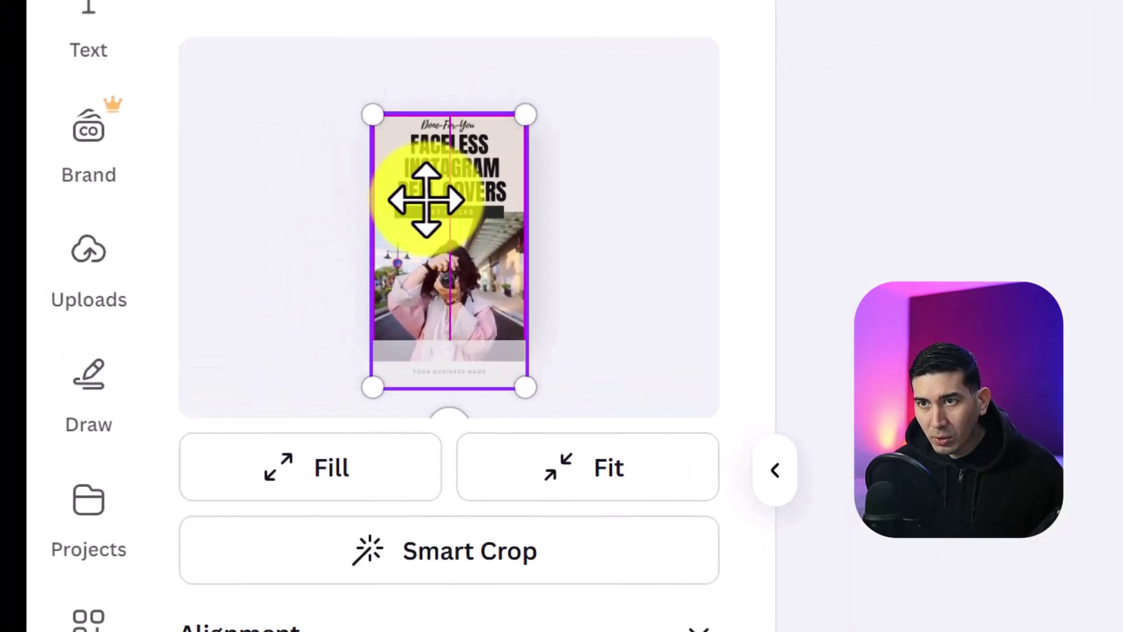
{"action": "left_click_drag", "start_coordinate": [426, 201], "coordinate": [431, 131]}
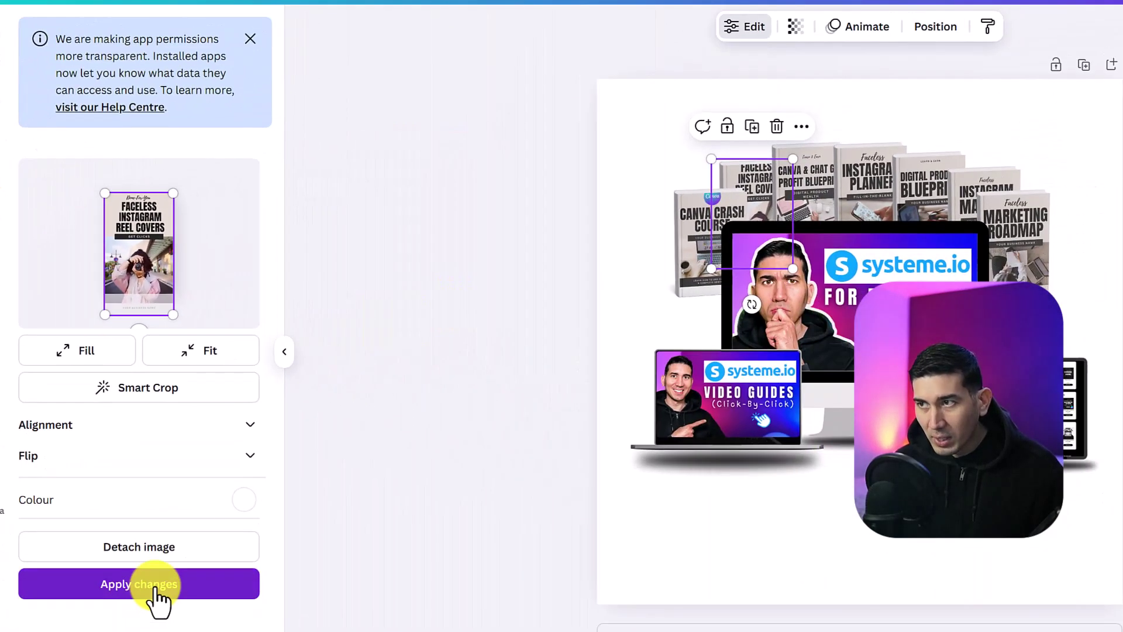
{"action": "left_click", "coordinate": [361, 631]}
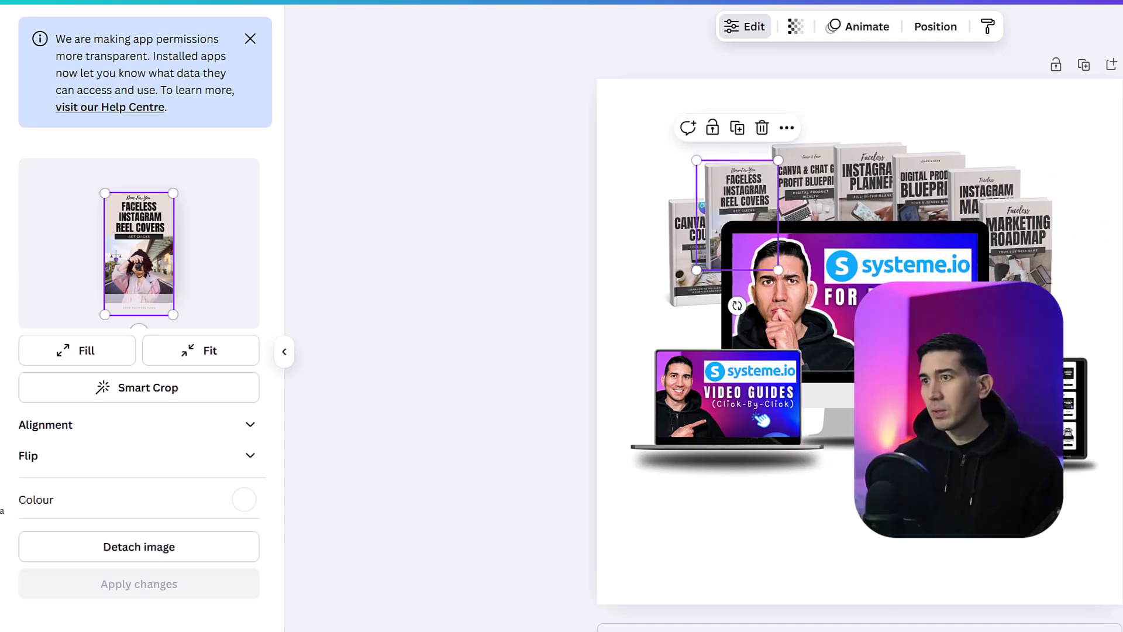
{"action": "left_click", "coordinate": [1072, 180]}
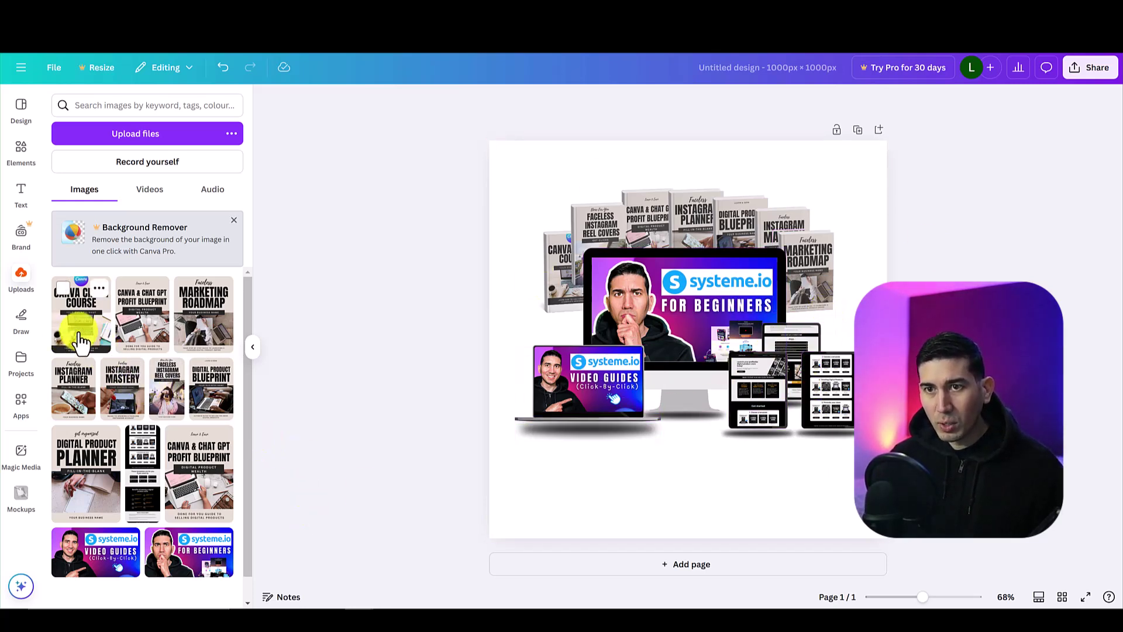
Step: Add the first Smartphones mockup and shrink it in front of the laptop's base
{"action": "left_click", "coordinate": [28, 501]}
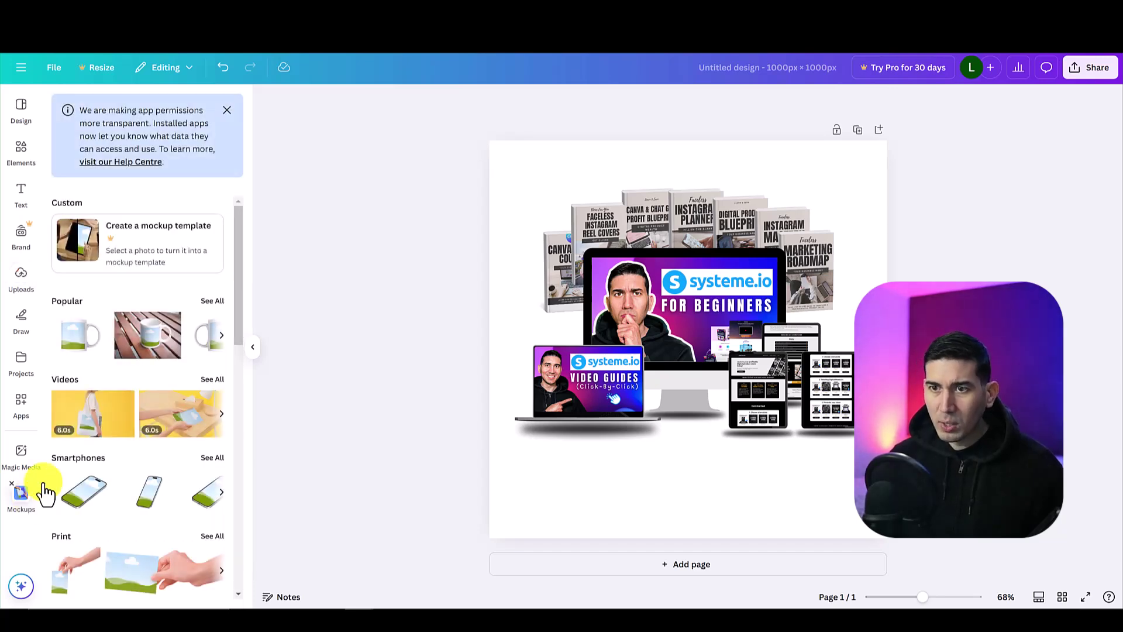
{"action": "scroll", "coordinate": [125, 414], "scroll_direction": "down", "scroll_amount": 3}
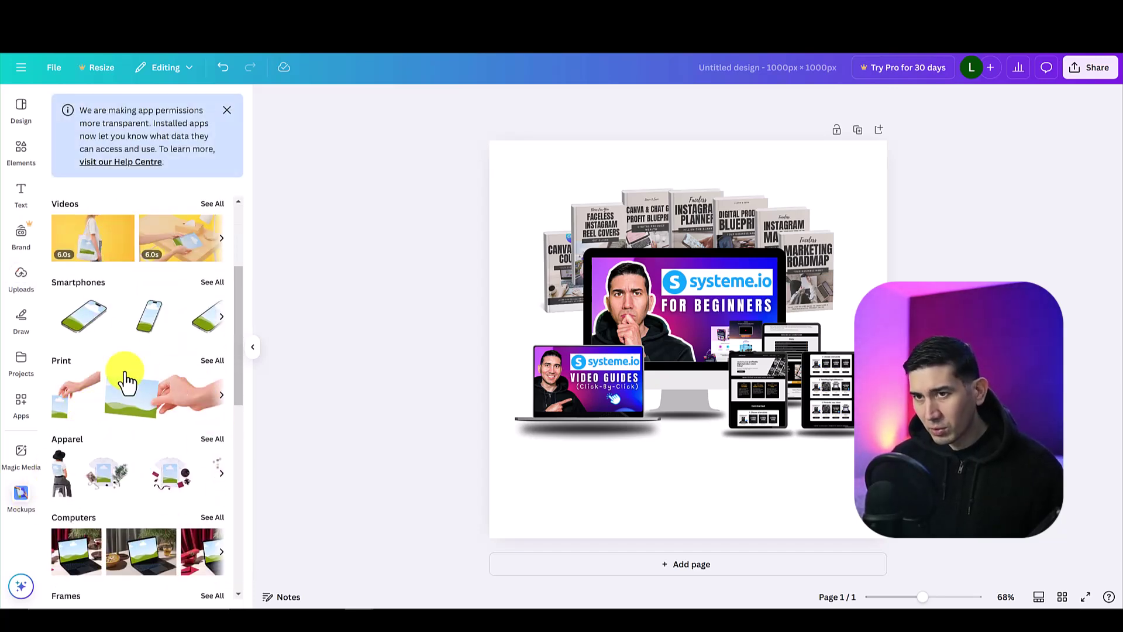
{"action": "left_click", "coordinate": [83, 319]}
{"action": "left_click_drag", "start_coordinate": [688, 339], "coordinate": [682, 379]}
{"action": "left_click_drag", "start_coordinate": [759, 320], "coordinate": [672, 398]}
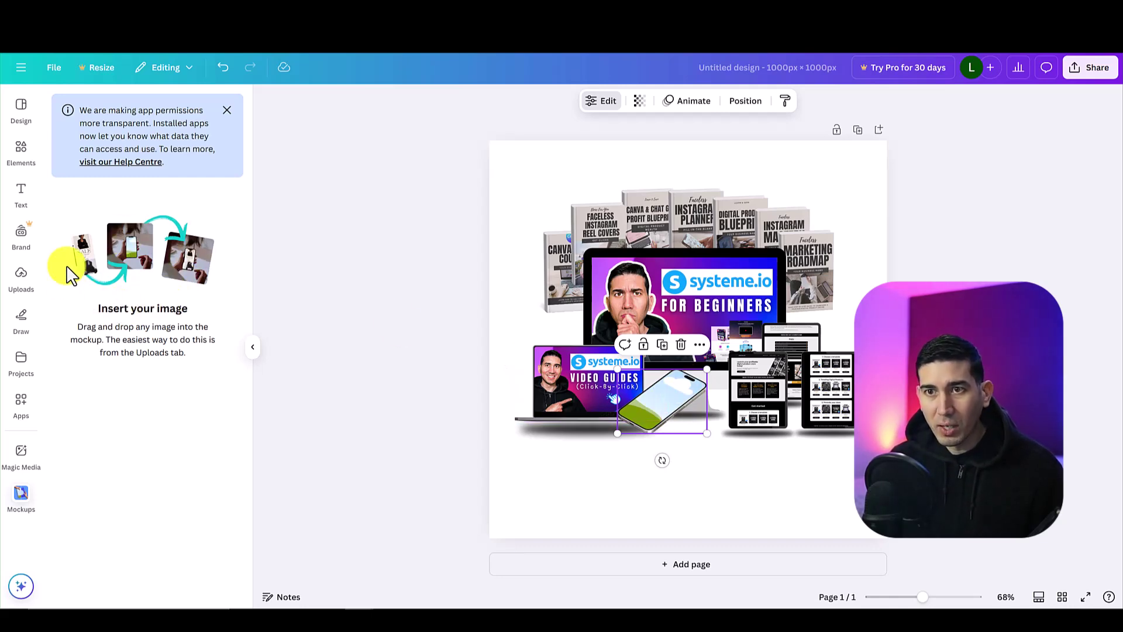
Step: Drop the store webpage screenshot into the phone mockup and apply its placement
{"action": "left_click", "coordinate": [18, 282]}
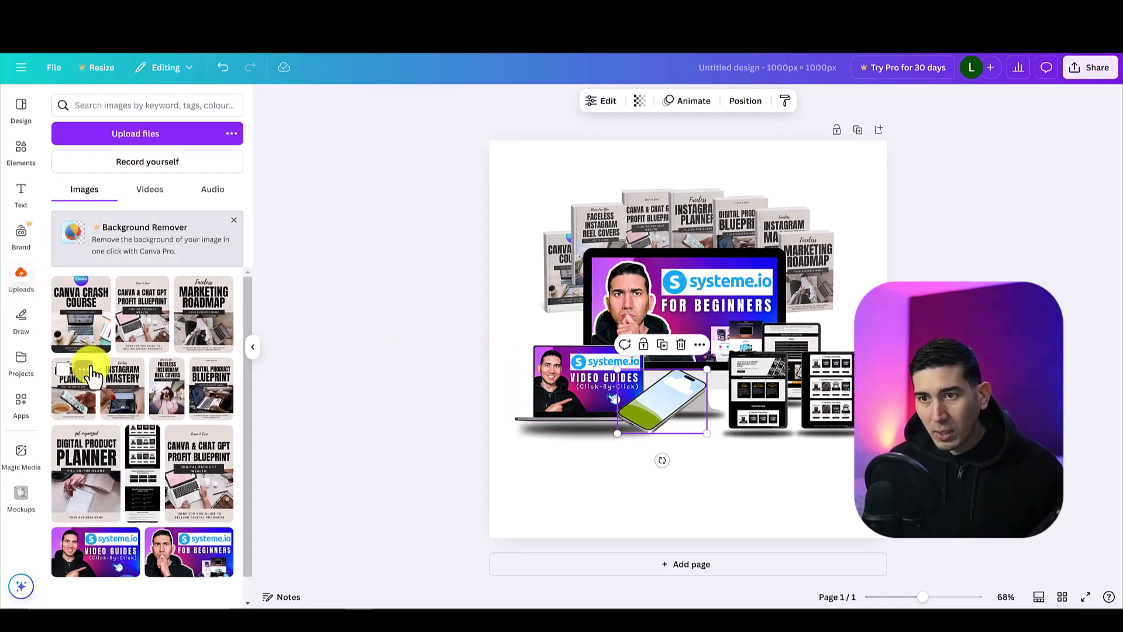
{"action": "scroll", "coordinate": [94, 375], "scroll_direction": "down", "scroll_amount": 2}
{"action": "left_click_drag", "start_coordinate": [150, 453], "coordinate": [670, 406]}
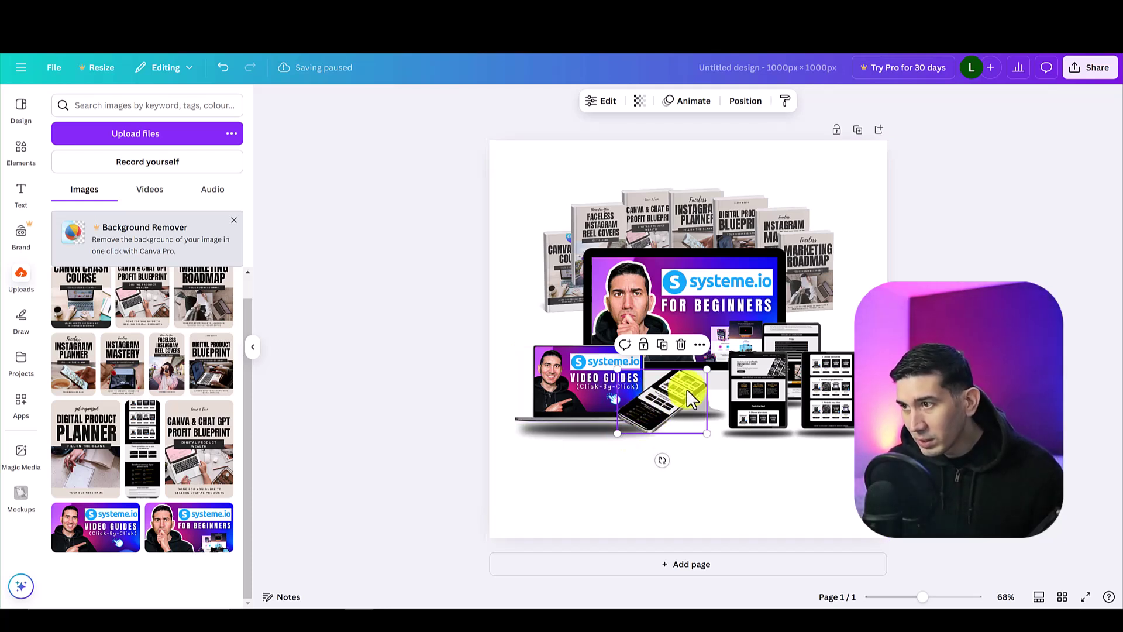
{"action": "left_click_drag", "start_coordinate": [687, 395], "coordinate": [700, 400]}
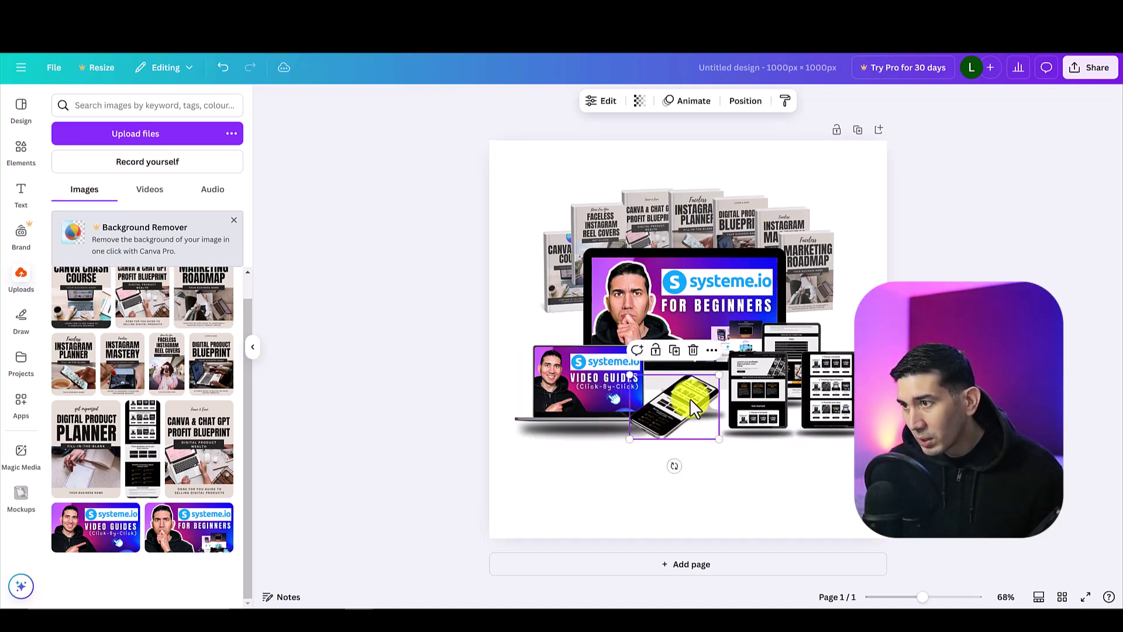
{"action": "left_click_drag", "start_coordinate": [123, 254], "coordinate": [127, 308]}
{"action": "left_click", "coordinate": [165, 499]}
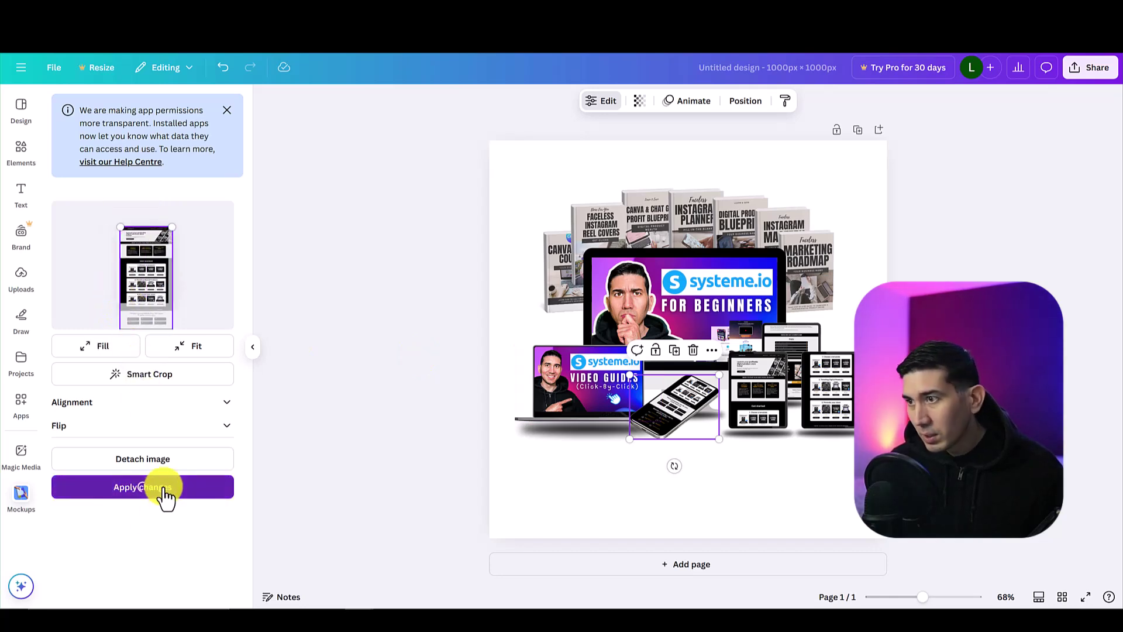
{"action": "left_click", "coordinate": [705, 494]}
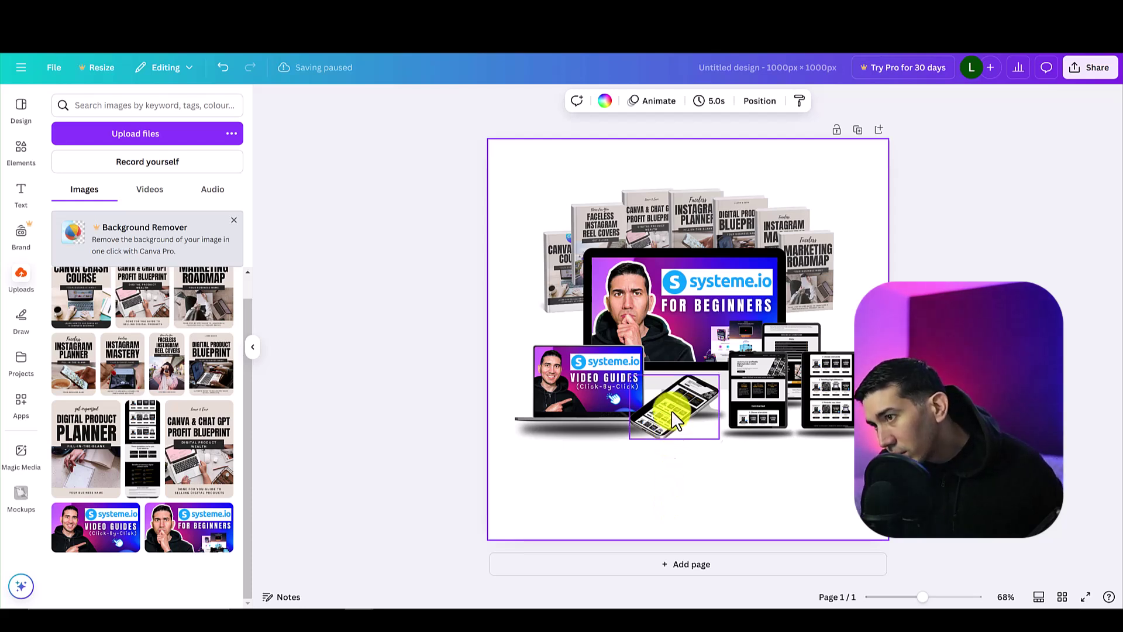
Step: Nudge the phone slightly and reframe the screenshot inside its screen again
{"action": "left_click_drag", "start_coordinate": [677, 420], "coordinate": [680, 424]}
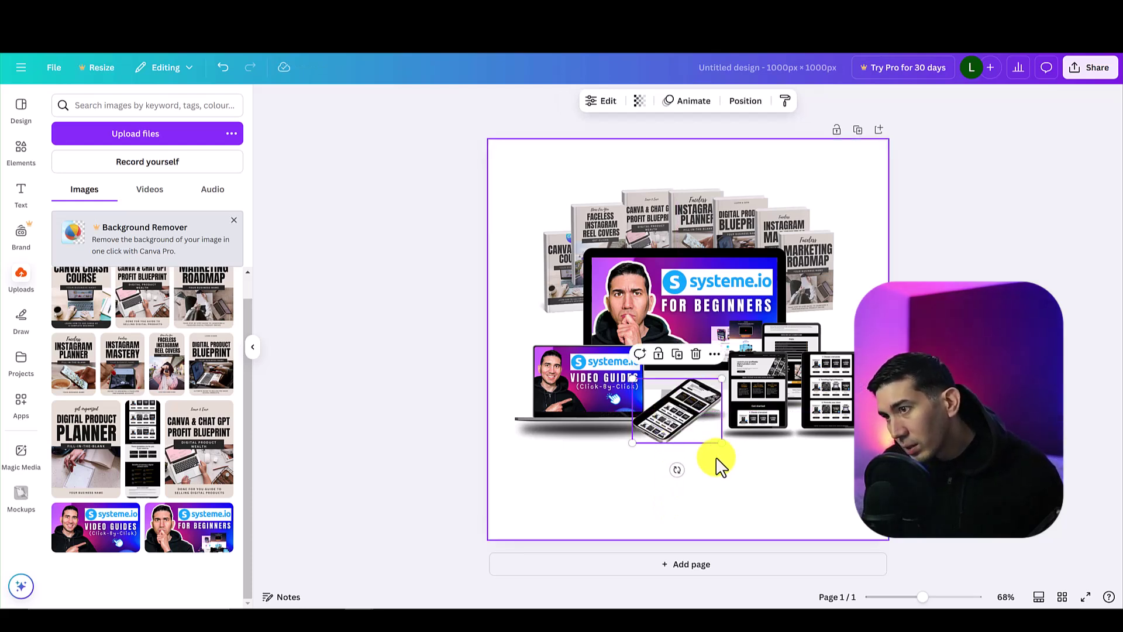
{"action": "left_click", "coordinate": [601, 101]}
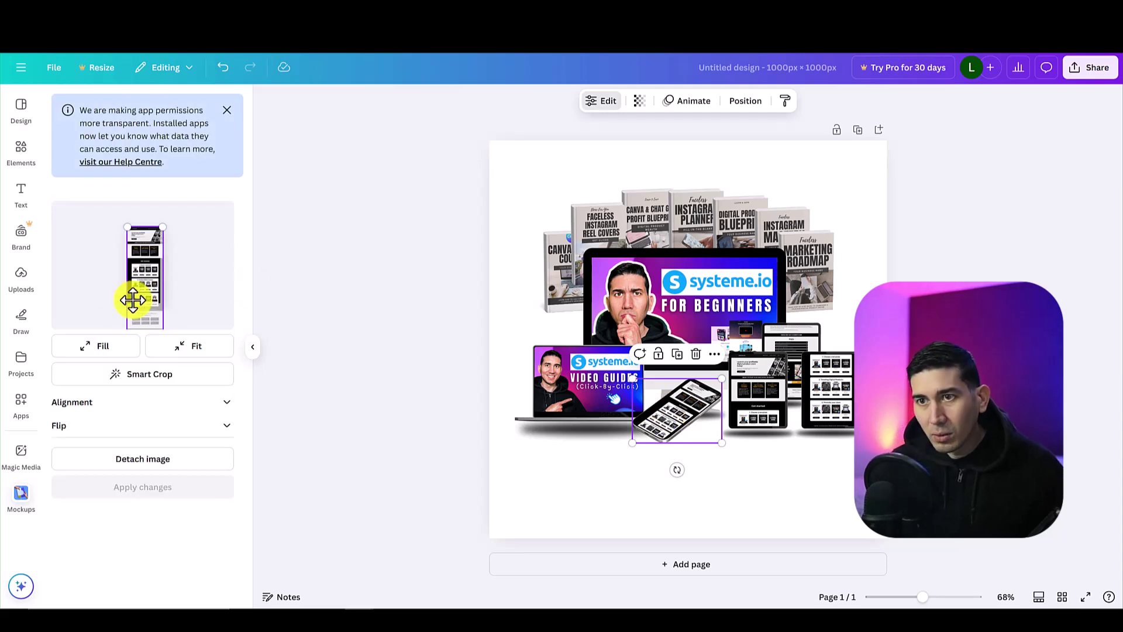
{"action": "left_click_drag", "start_coordinate": [146, 291], "coordinate": [145, 289]}
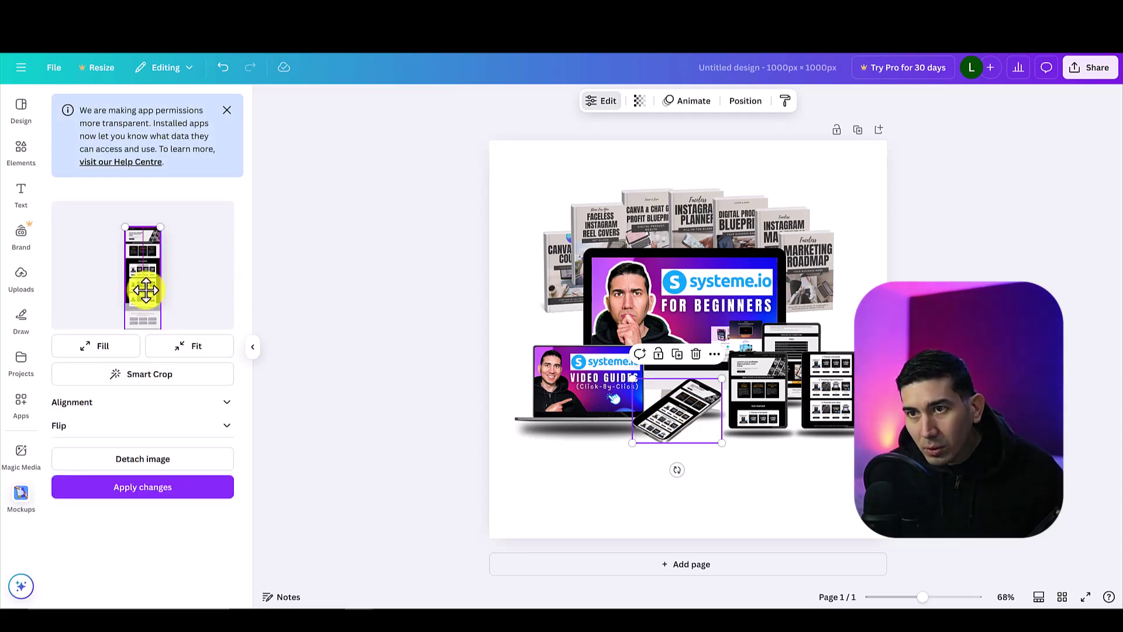
{"action": "left_click", "coordinate": [152, 489]}
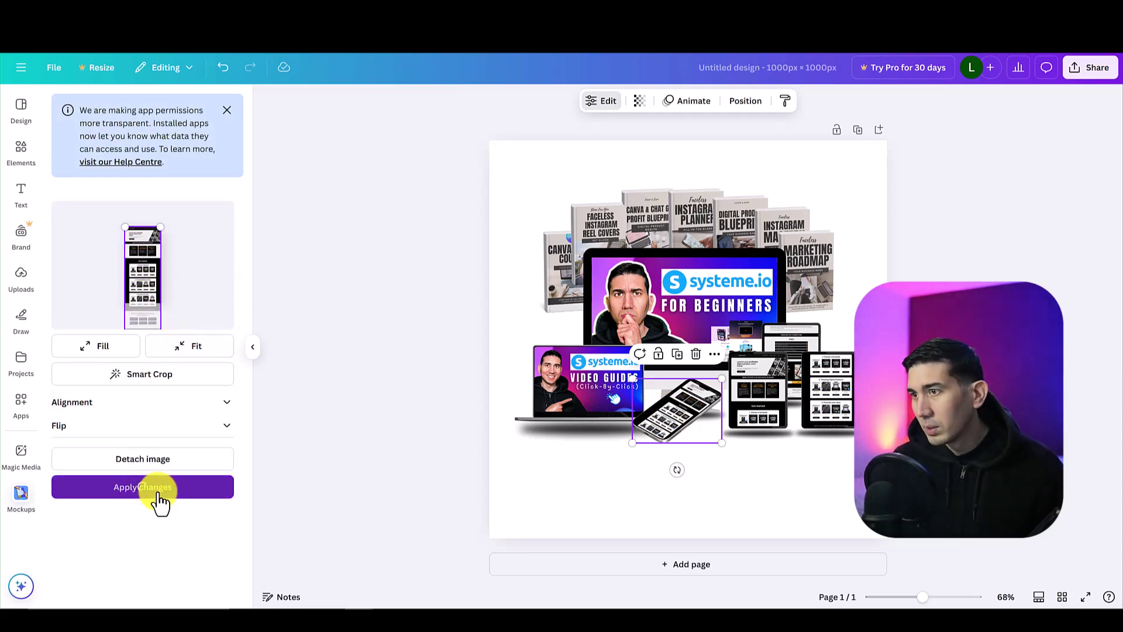
{"action": "left_click", "coordinate": [694, 498]}
Step: Duplicate the laptop's shadow, move it under the phone, and rotate it to match the phone's tilt
{"action": "left_click", "coordinate": [559, 436]}
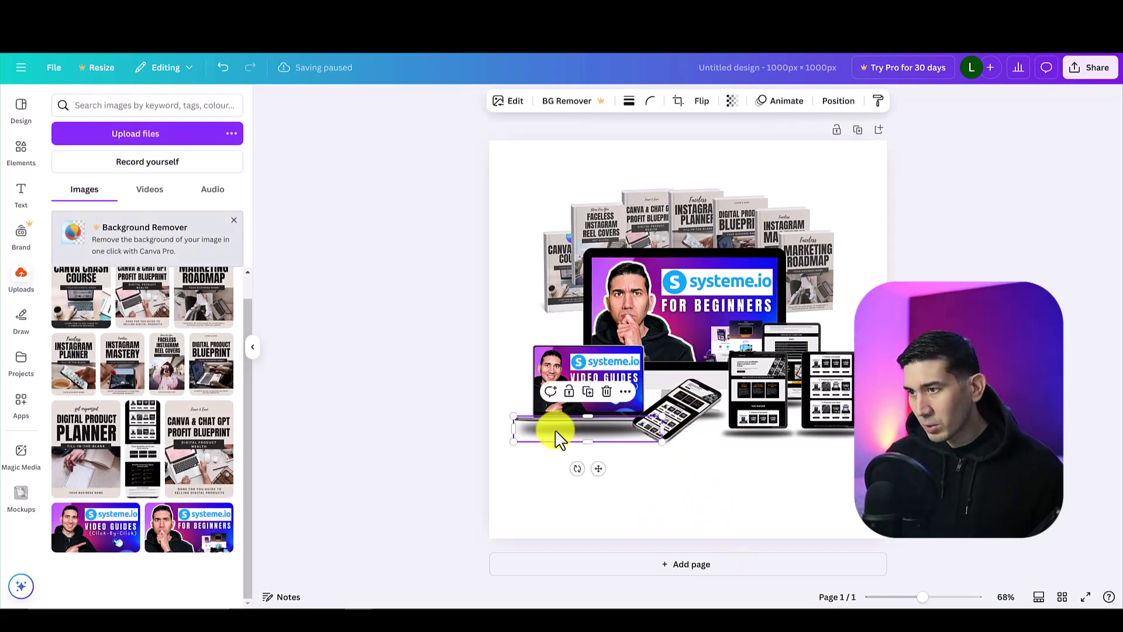
{"action": "key", "text": "ctrl+c"}
{"action": "key", "text": "ctrl+v"}
{"action": "left_click_drag", "start_coordinate": [615, 456], "coordinate": [700, 460]}
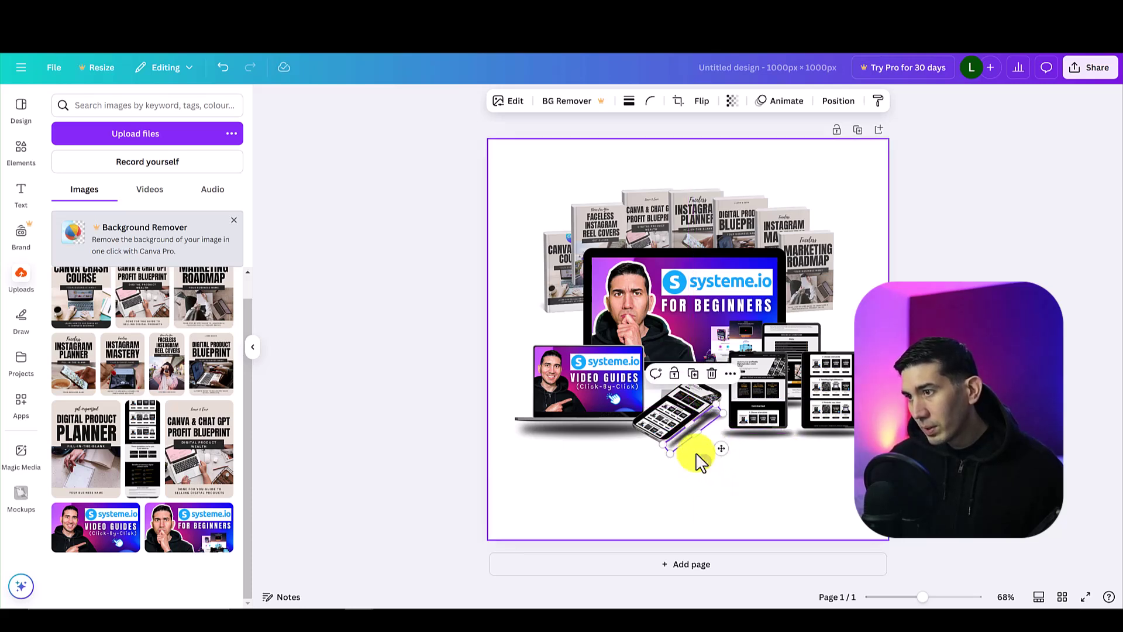
{"action": "left_click_drag", "start_coordinate": [680, 423], "coordinate": [680, 424]}
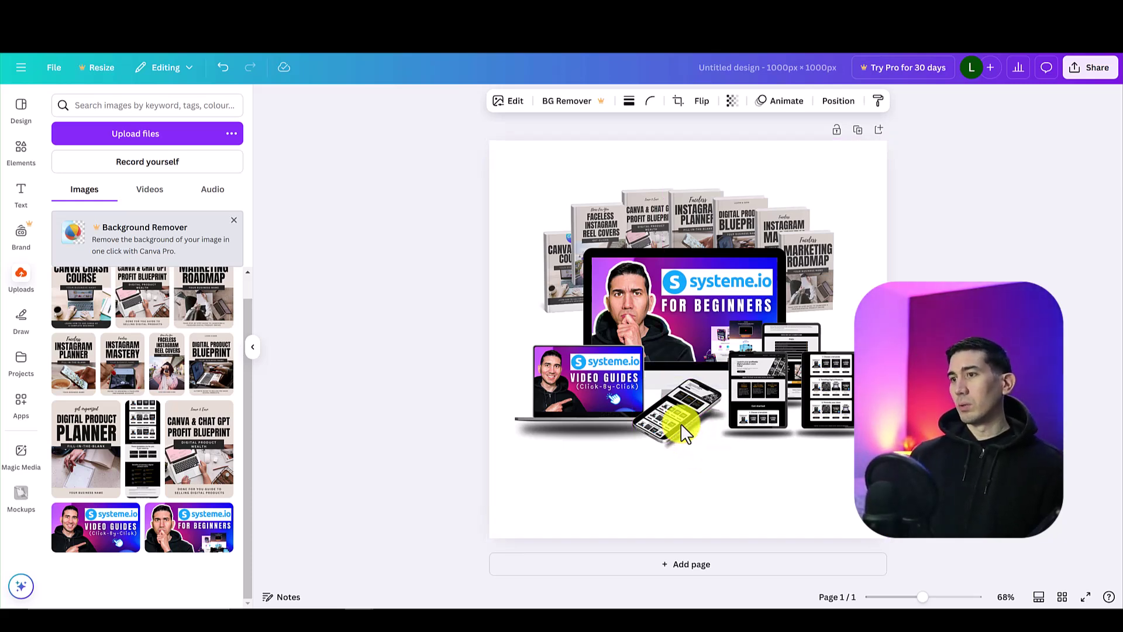
{"action": "left_click", "coordinate": [715, 521]}
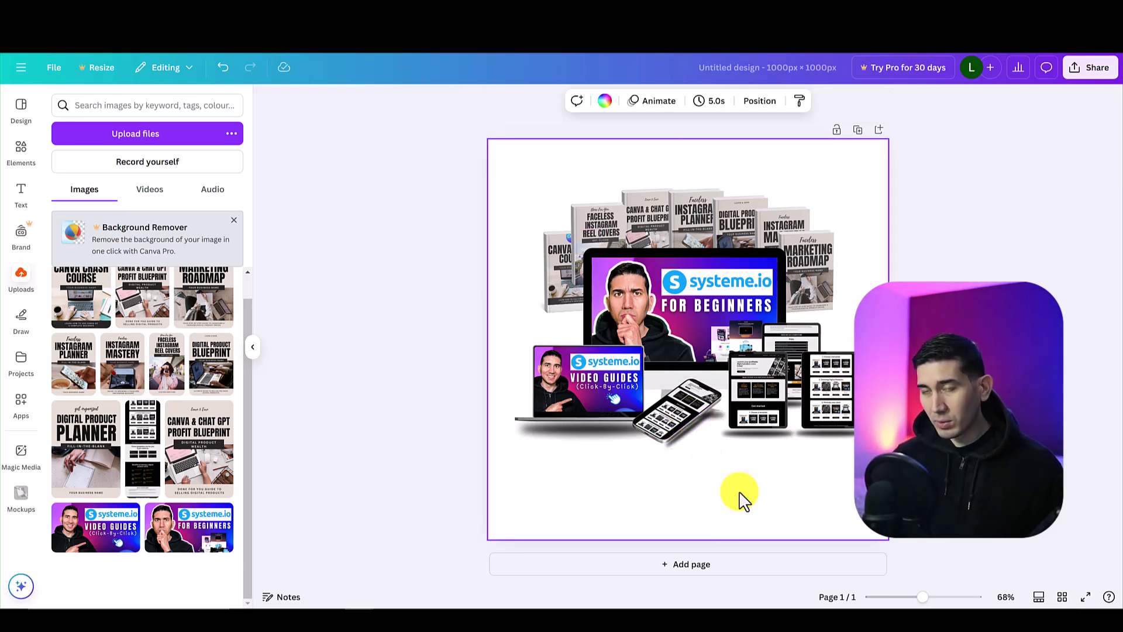
Step: Make the page background a black gradient and move all the mockups lower
{"action": "left_click", "coordinate": [605, 103]}
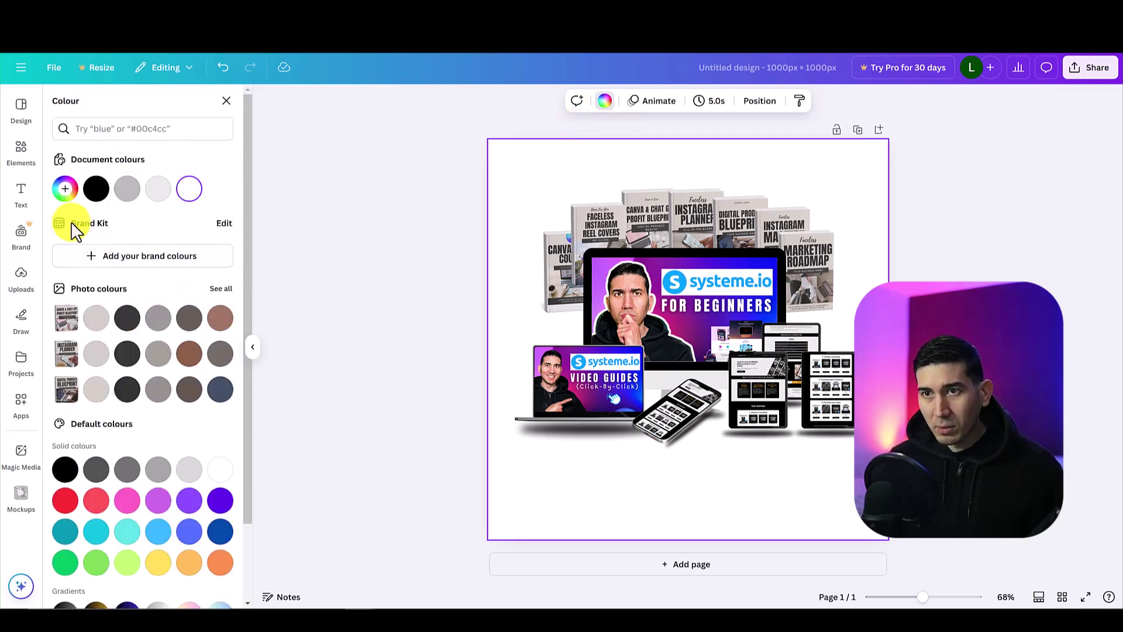
{"action": "scroll", "coordinate": [205, 514], "scroll_direction": "down", "scroll_amount": 3}
{"action": "left_click", "coordinate": [65, 522]}
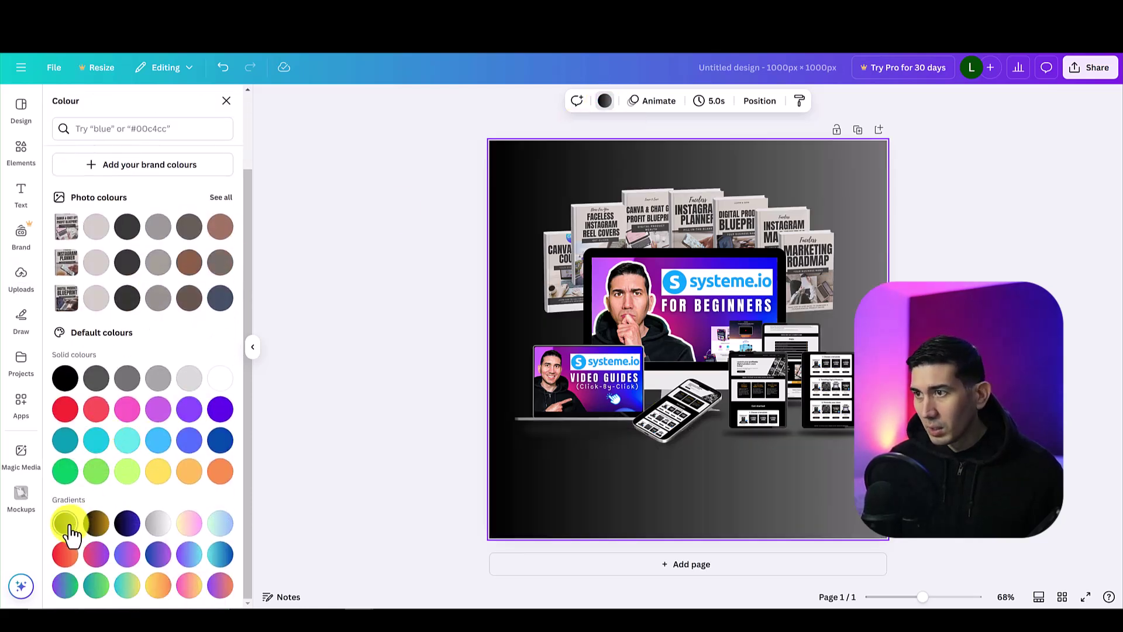
{"action": "left_click", "coordinate": [965, 231]}
{"action": "left_click_drag", "start_coordinate": [999, 216], "coordinate": [521, 422]}
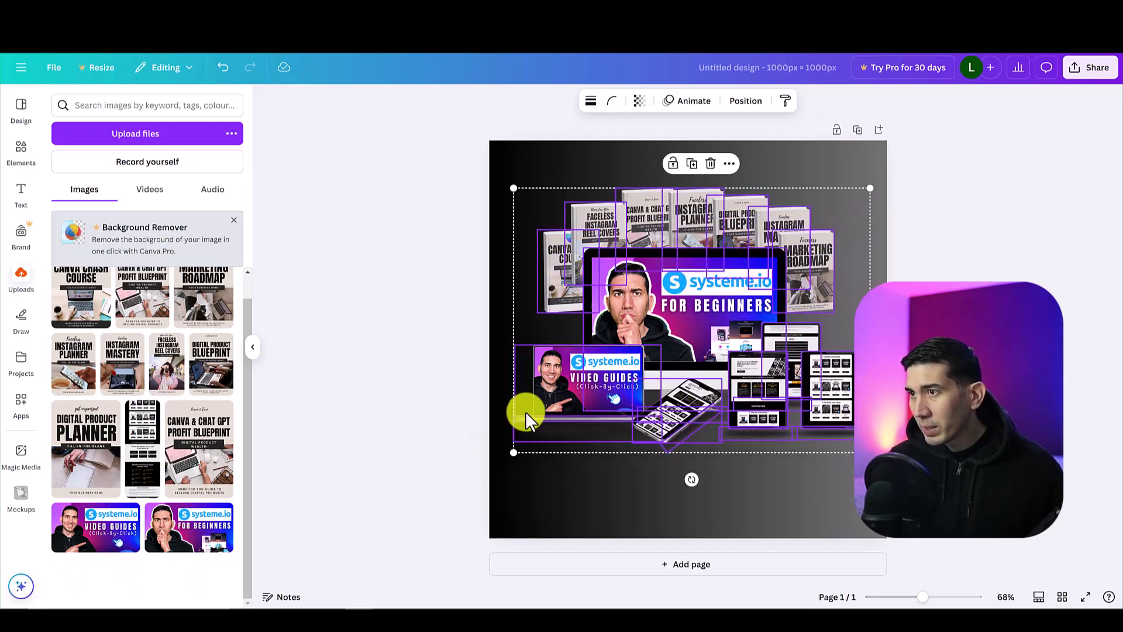
{"action": "left_click_drag", "start_coordinate": [665, 318], "coordinate": [659, 341]}
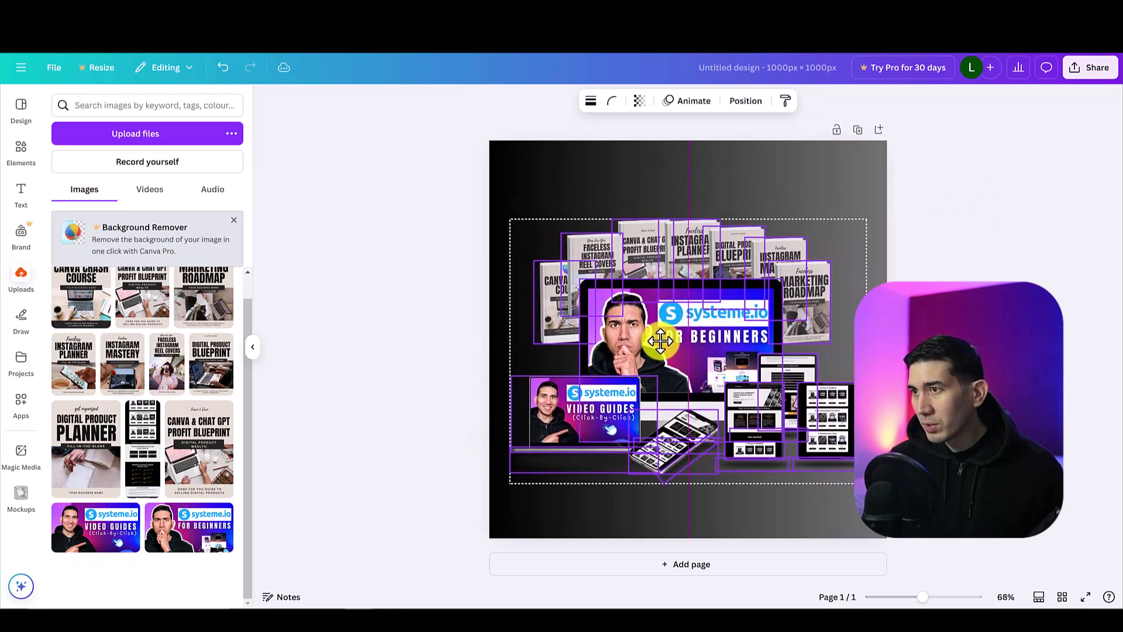
{"action": "left_click", "coordinate": [398, 351]}
Step: Add a white heading 'Grow Your Online Business' at the top, sized to one line
{"action": "left_click", "coordinate": [19, 196]}
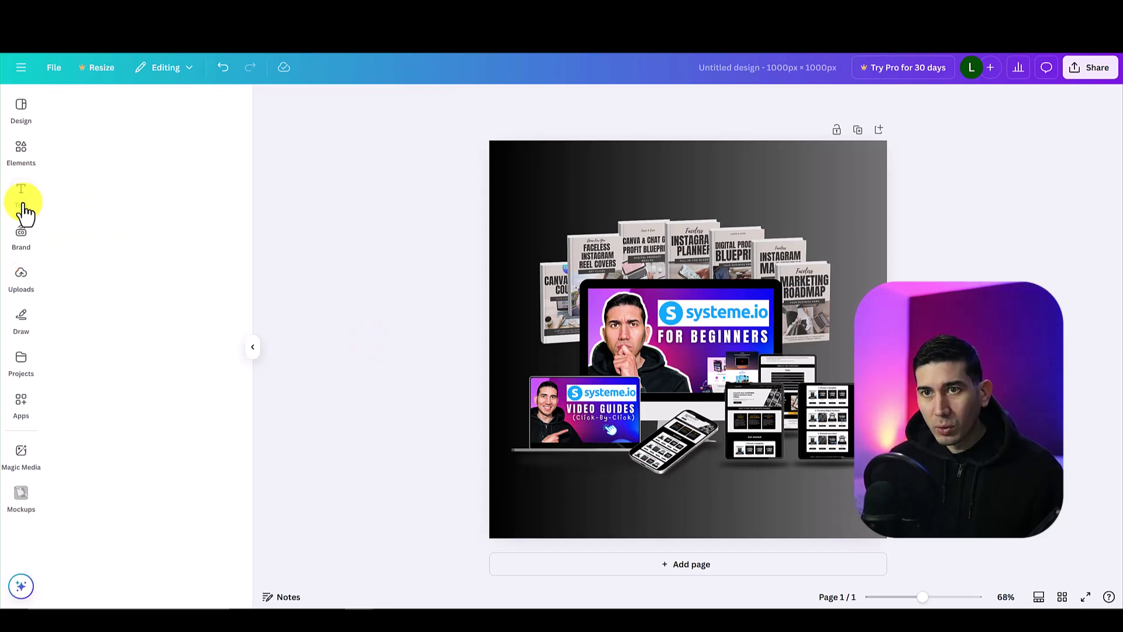
{"action": "left_click", "coordinate": [131, 285]}
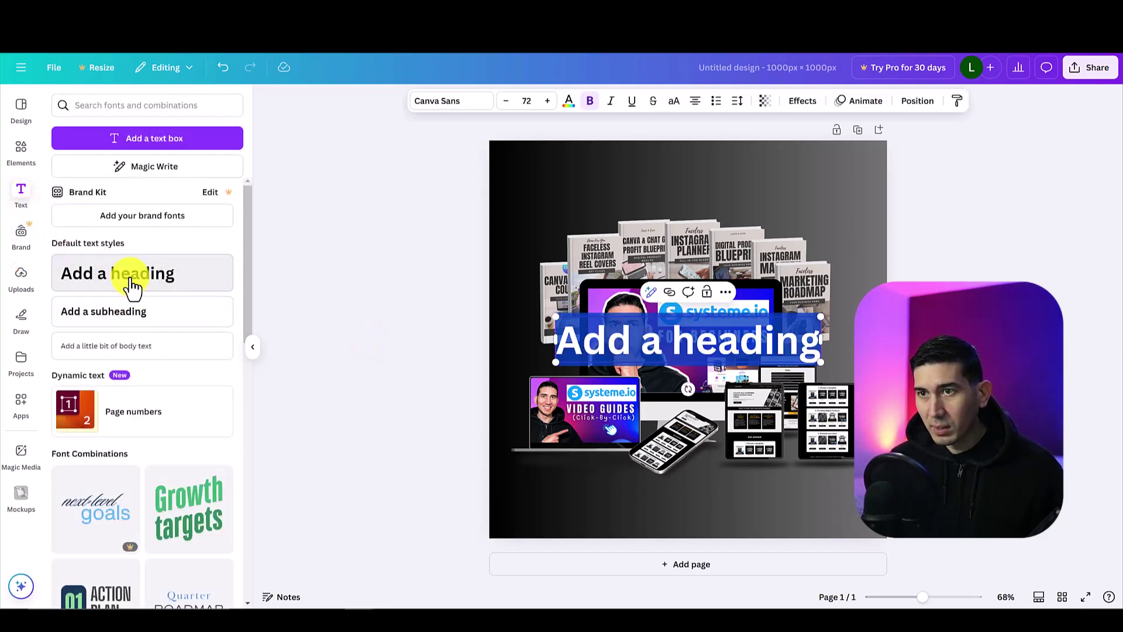
{"action": "left_click_drag", "start_coordinate": [793, 356], "coordinate": [748, 190]}
{"action": "double_click", "coordinate": [748, 188]}
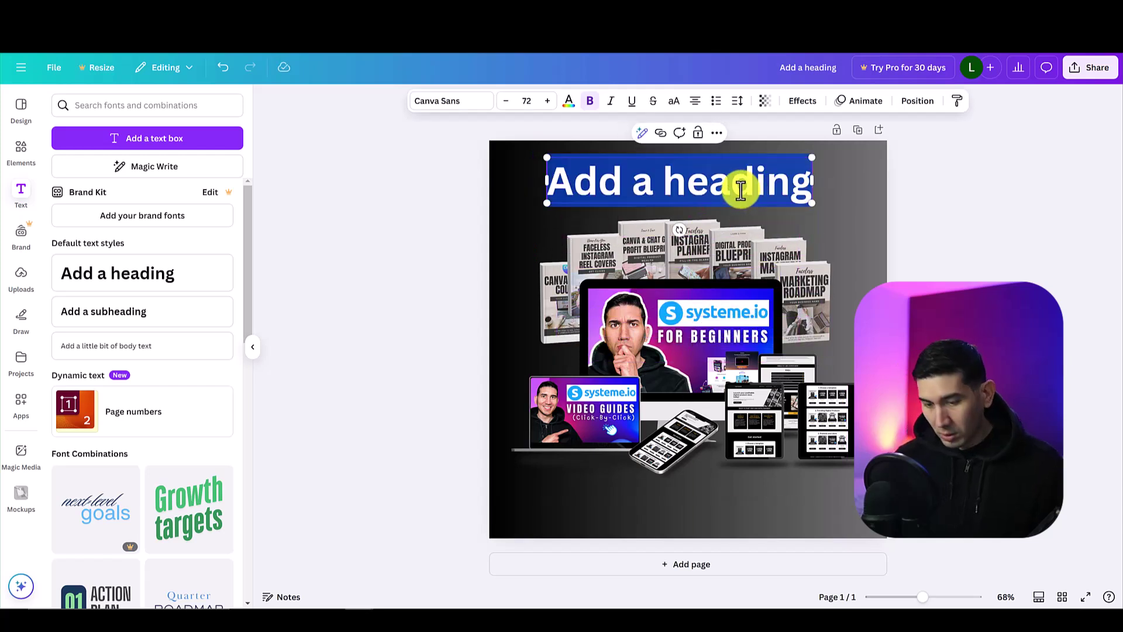
{"action": "type", "text": "Grow Your Onl"}
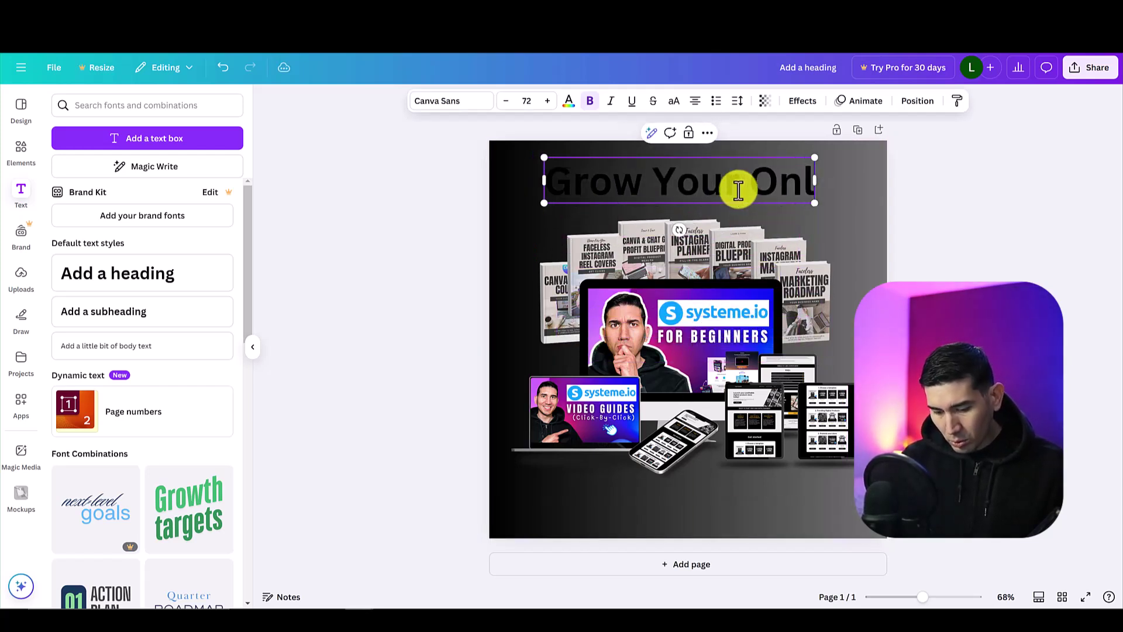
{"action": "type", "text": "ine Business"}
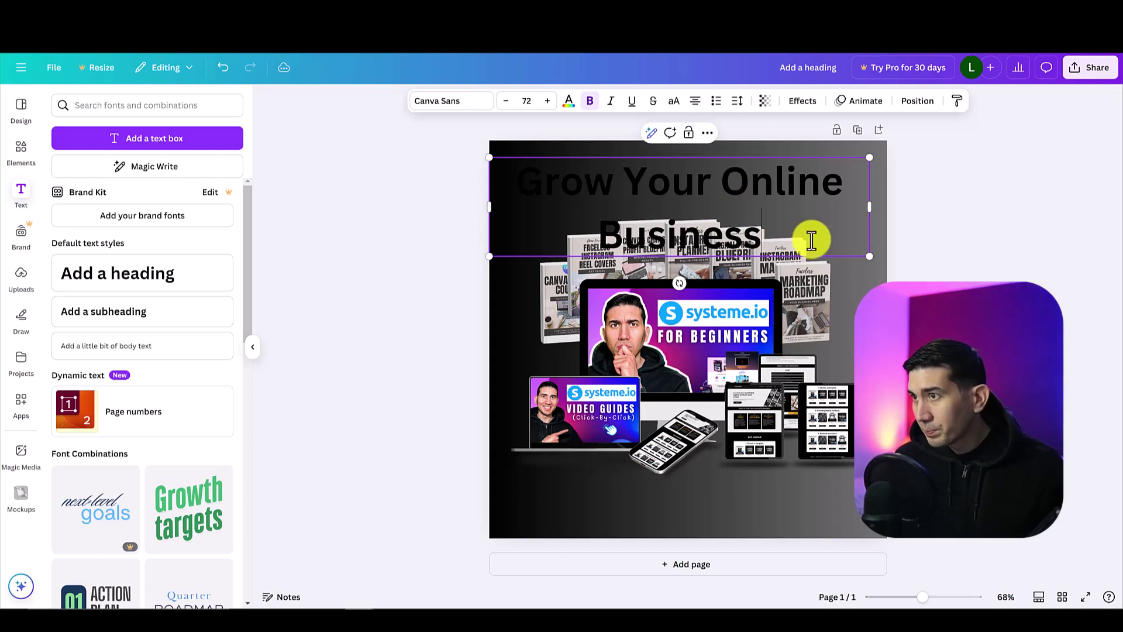
{"action": "left_click_drag", "start_coordinate": [861, 254], "coordinate": [869, 188]}
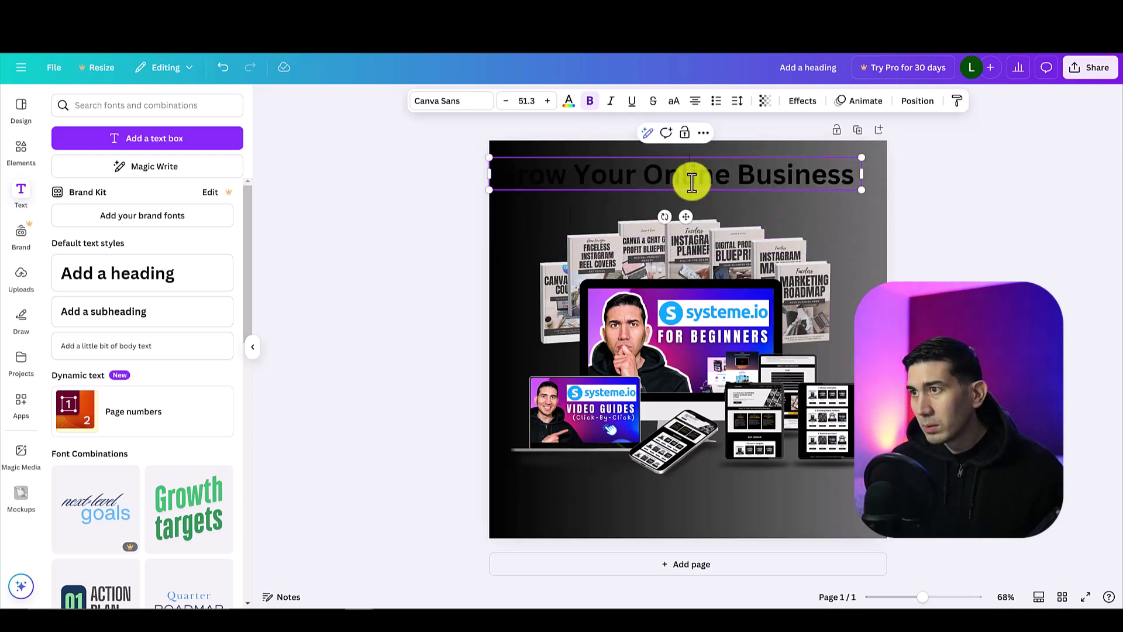
{"action": "triple_click", "coordinate": [692, 182]}
{"action": "left_click", "coordinate": [569, 102]}
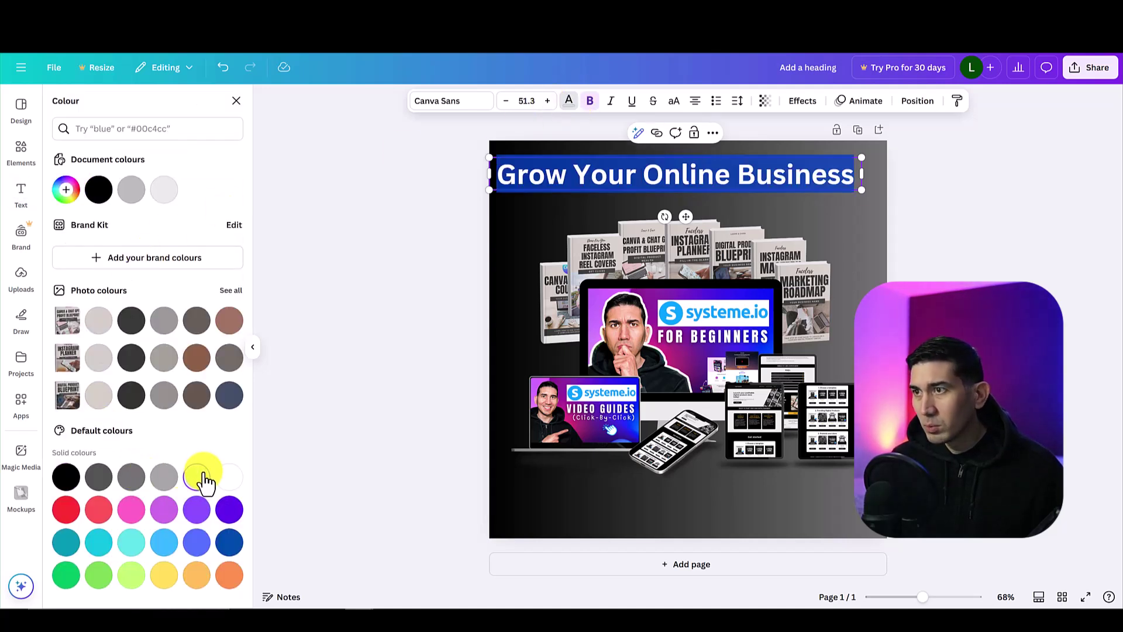
{"action": "key", "text": "Escape"}
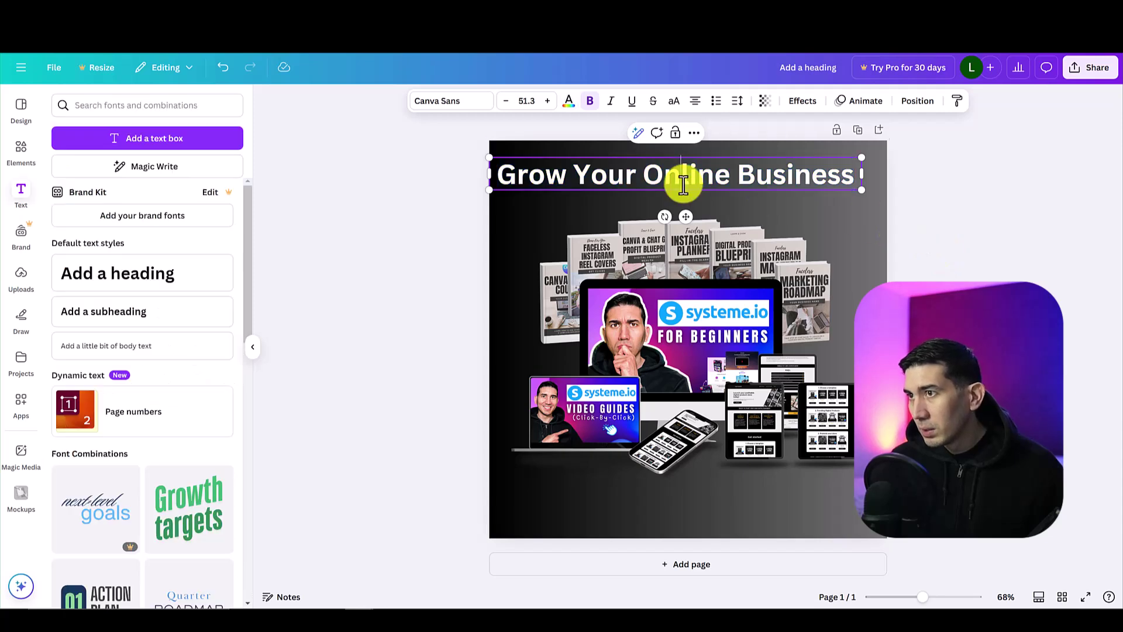
{"action": "left_click", "coordinate": [907, 180]}
Step: Duplicate the headline and move the copy to the bottom of the page
{"action": "left_click", "coordinate": [777, 176]}
{"action": "left_click", "coordinate": [921, 190]}
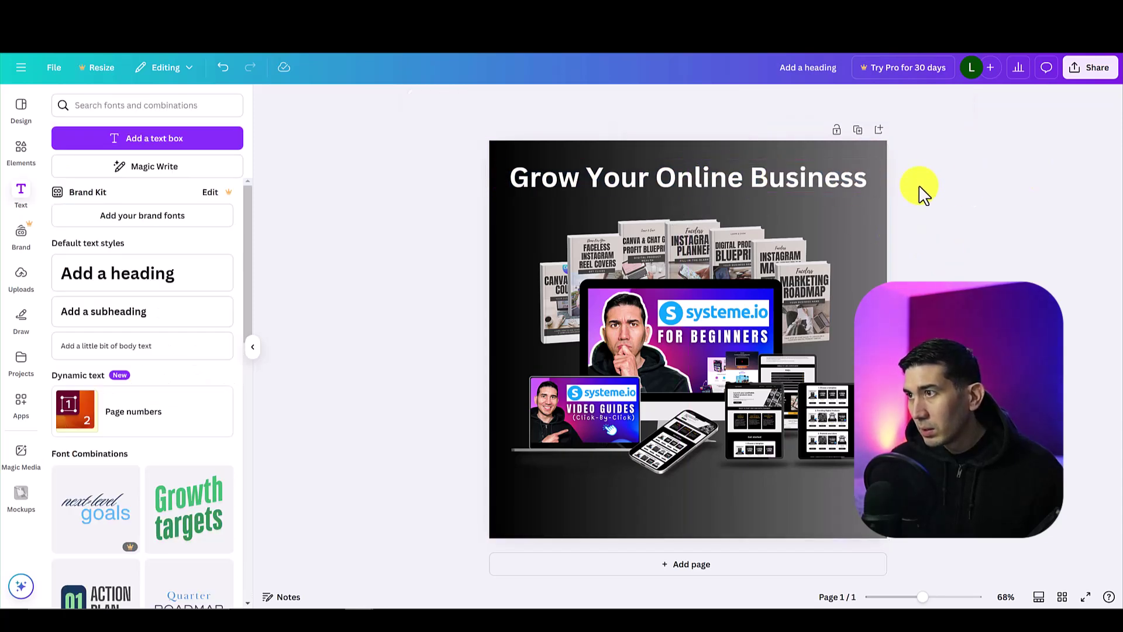
{"action": "left_click", "coordinate": [805, 184]}
{"action": "key", "text": "ctrl+d"}
{"action": "left_click_drag", "start_coordinate": [797, 184], "coordinate": [793, 508]}
Step: Change the bottom copy to 'Everything you need for $47' and fit it on one line
{"action": "double_click", "coordinate": [792, 507]}
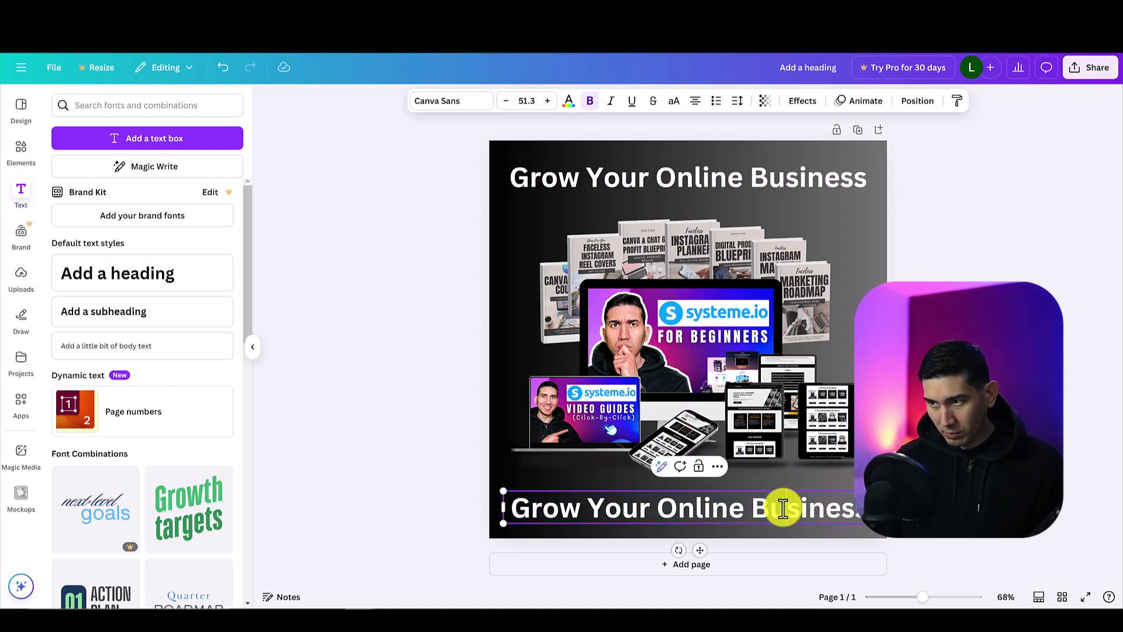
{"action": "type", "text": "Everythi"}
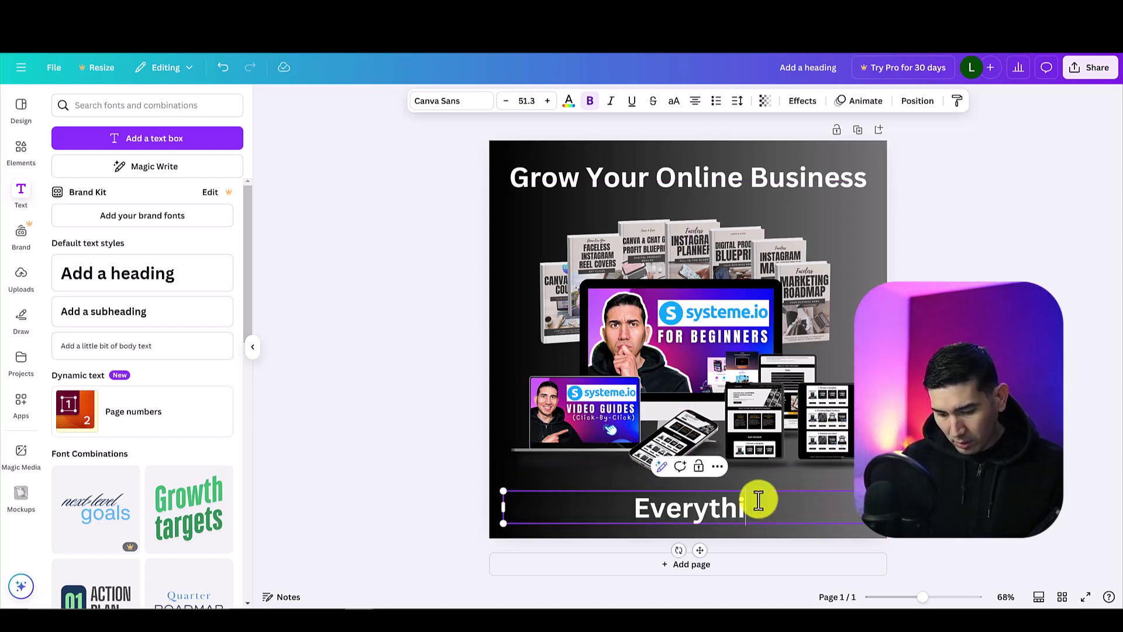
{"action": "type", "text": "ng you n"}
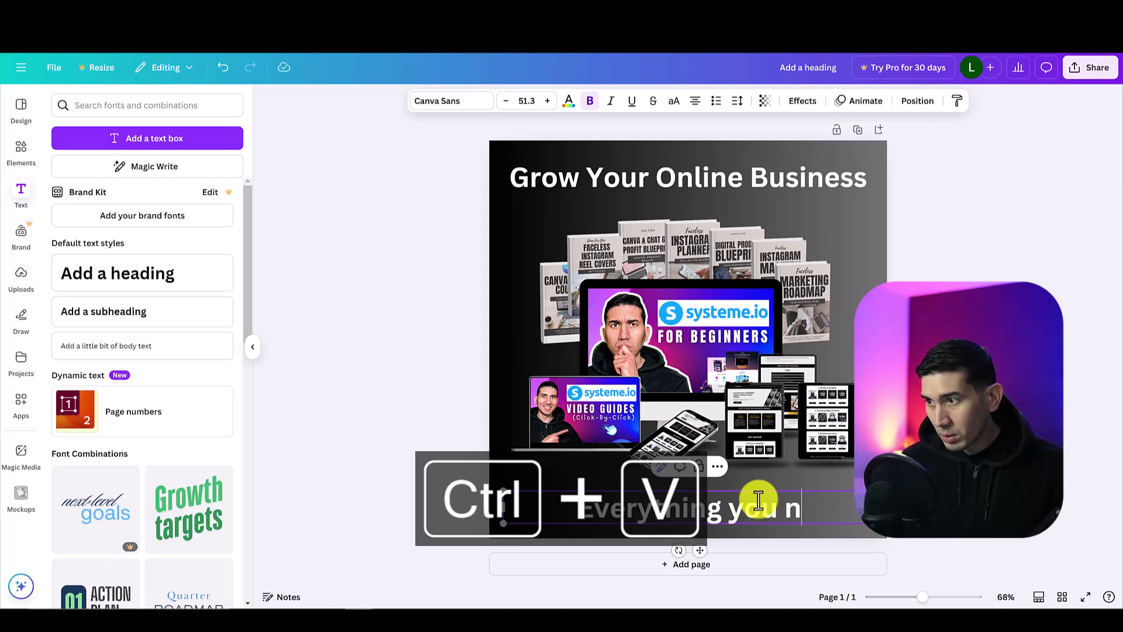
{"action": "type", "text": "eed for"}
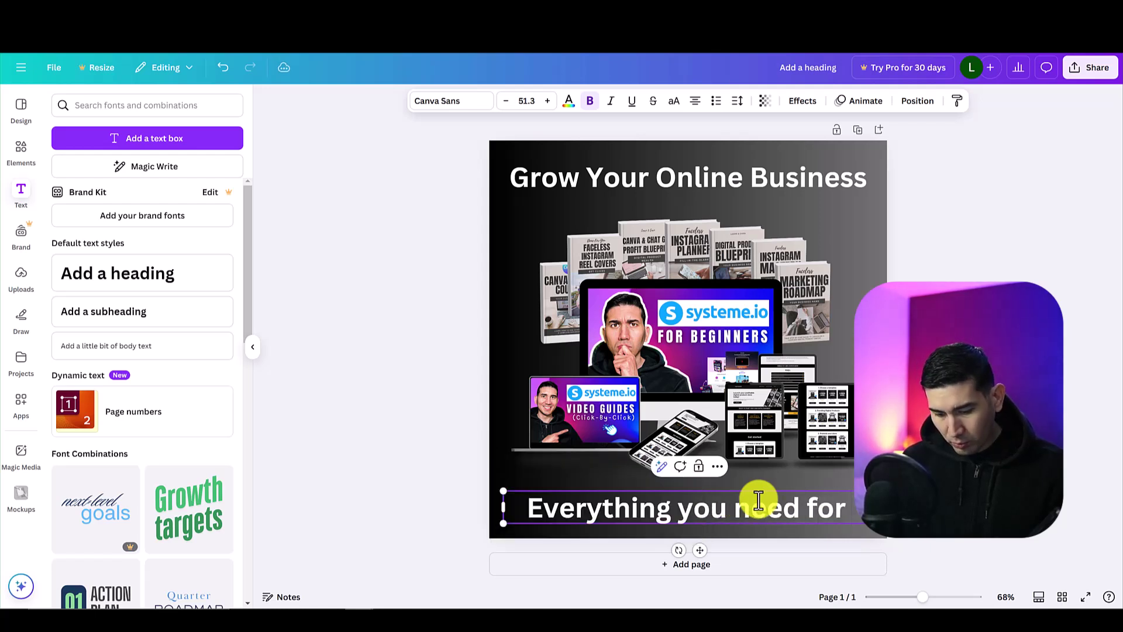
{"action": "type", "text": " 4"}
{"action": "key", "text": "BackSpace"}
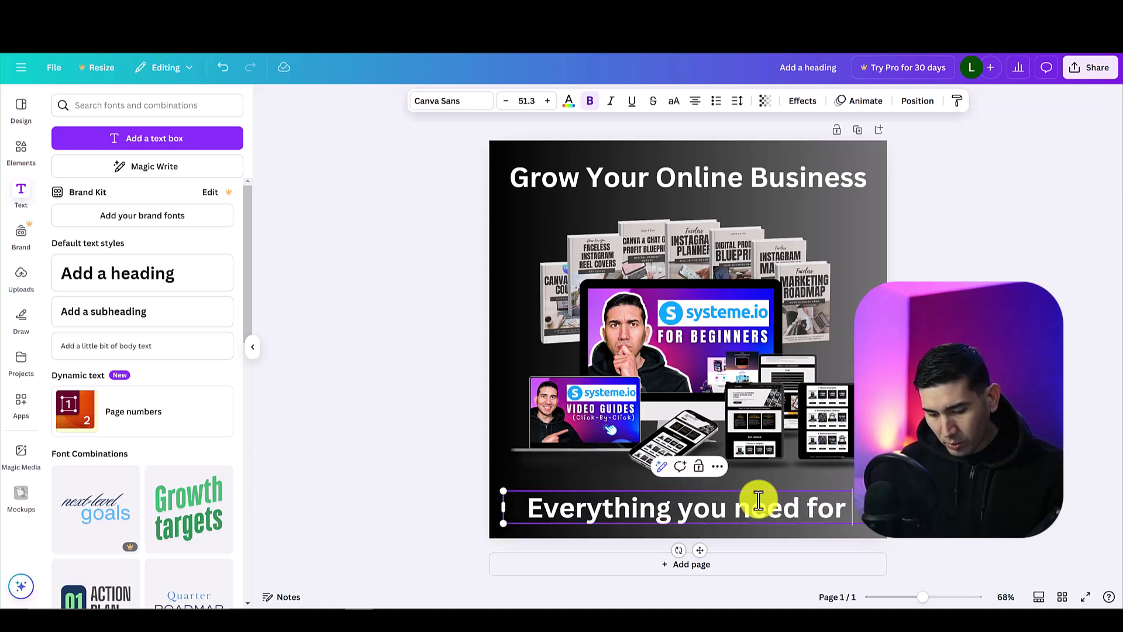
{"action": "type", "text": "$47"}
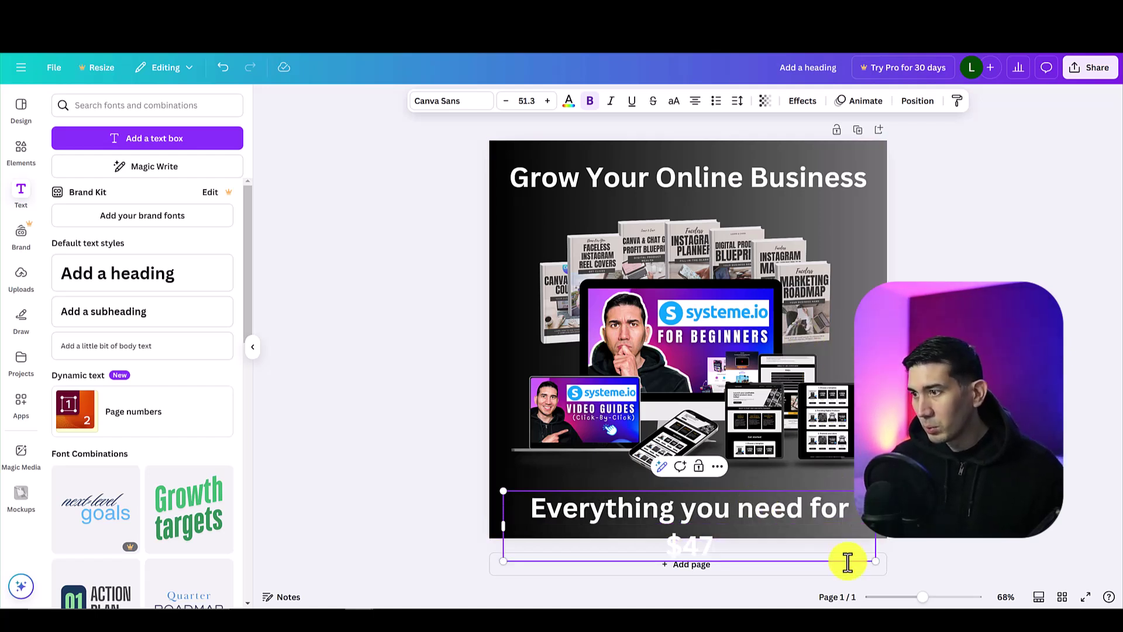
{"action": "left_click_drag", "start_coordinate": [844, 545], "coordinate": [837, 444]}
{"action": "key", "text": "Escape"}
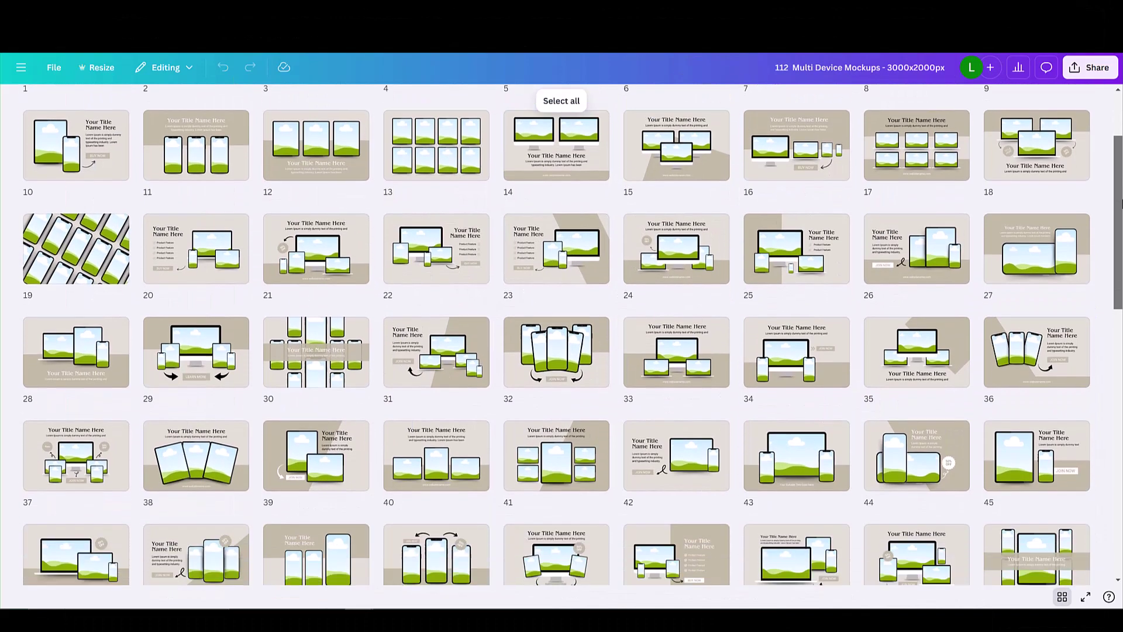
{"action": "scroll", "coordinate": [562, 333], "scroll_direction": "down", "scroll_amount": 2}
{"action": "scroll", "coordinate": [562, 334], "scroll_direction": "down", "scroll_amount": 10}
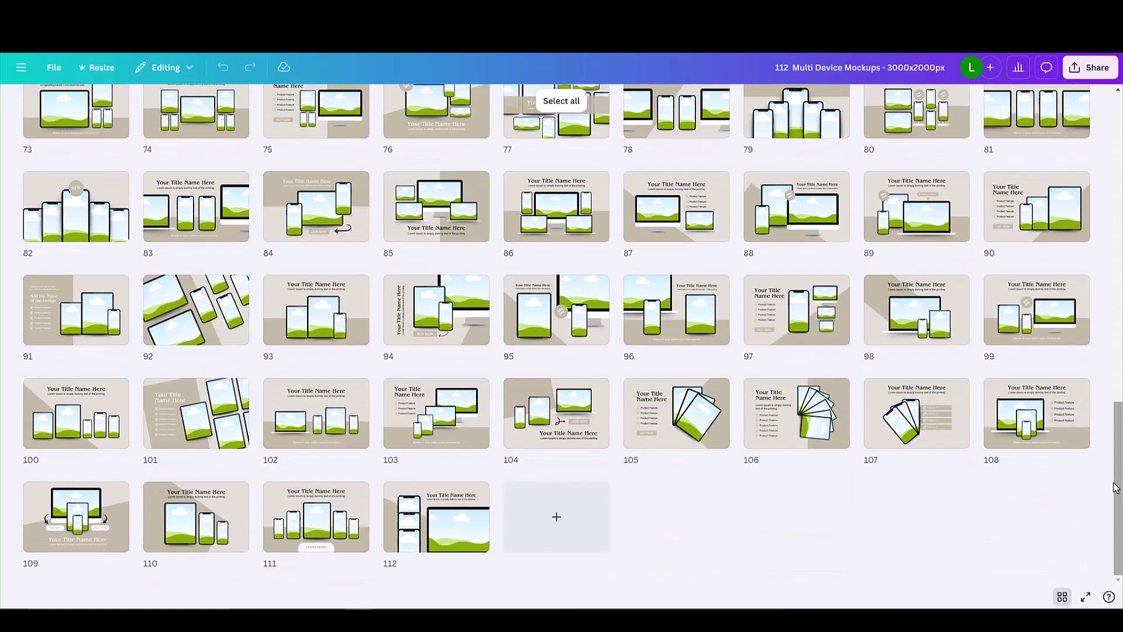